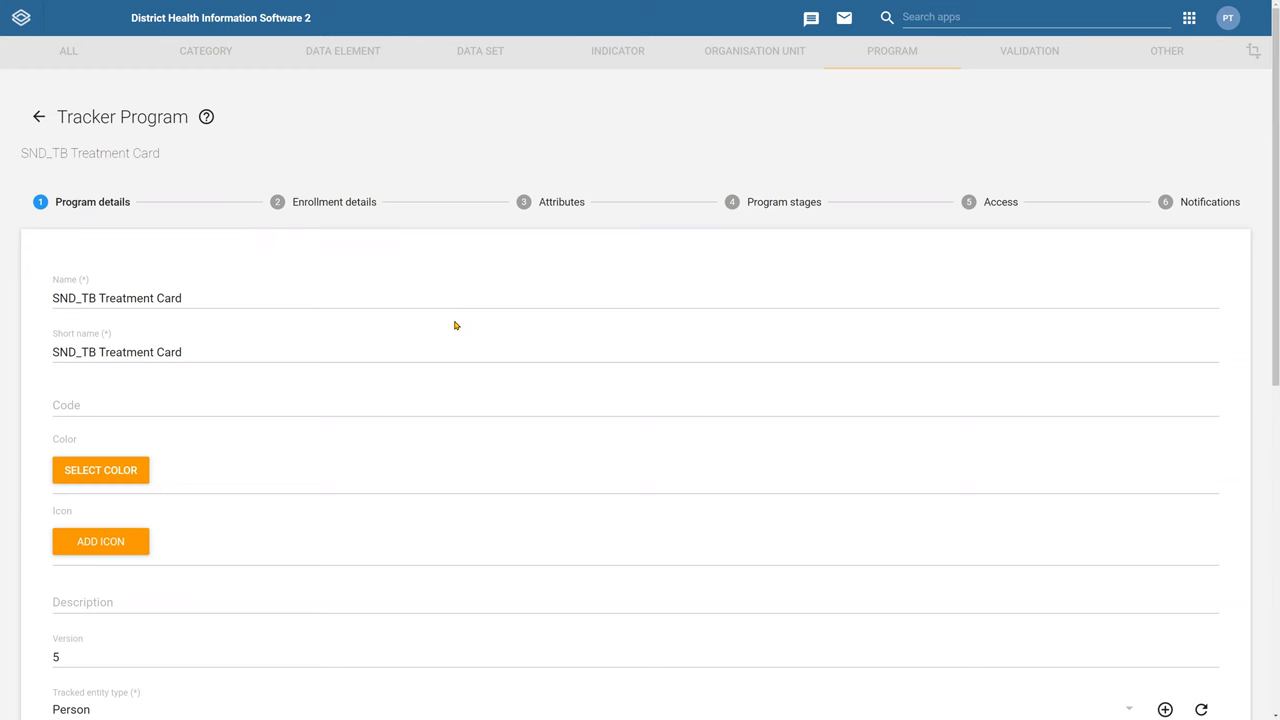
Switch from the SND_TB Treatment Card program editor to the tracker setup guideline slides
key("alt+Tab")
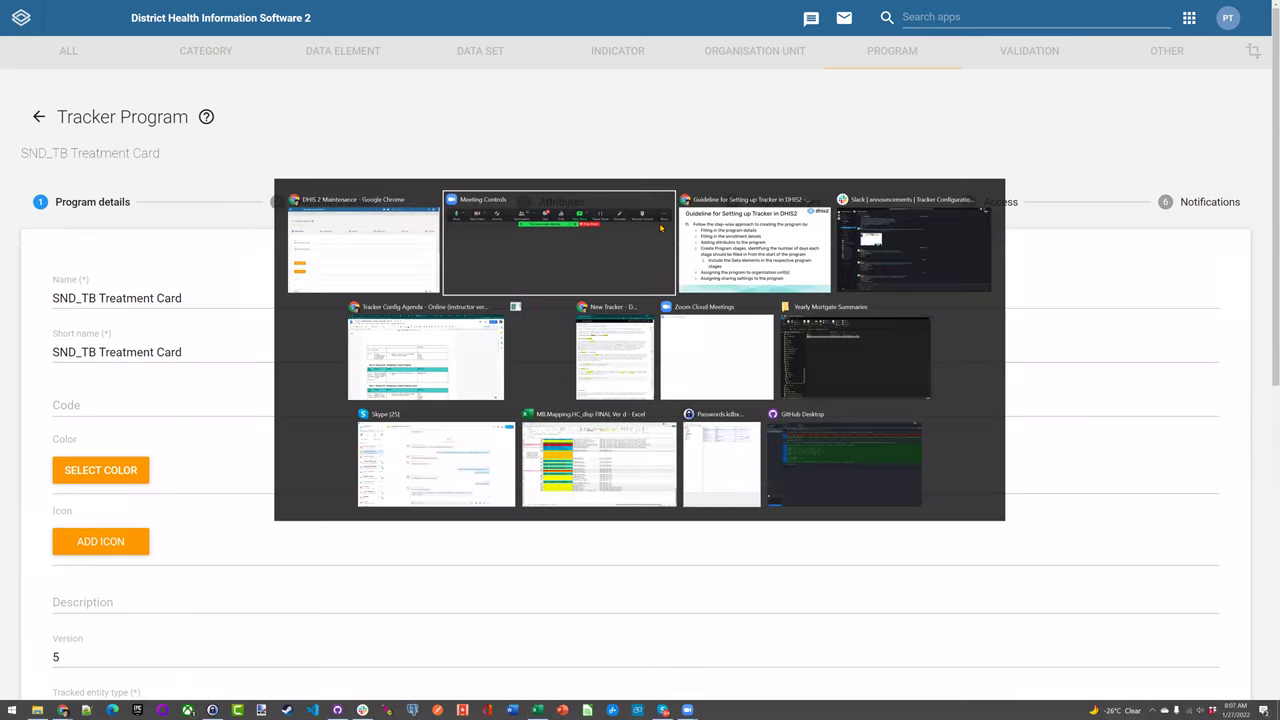
key("alt+Tab")
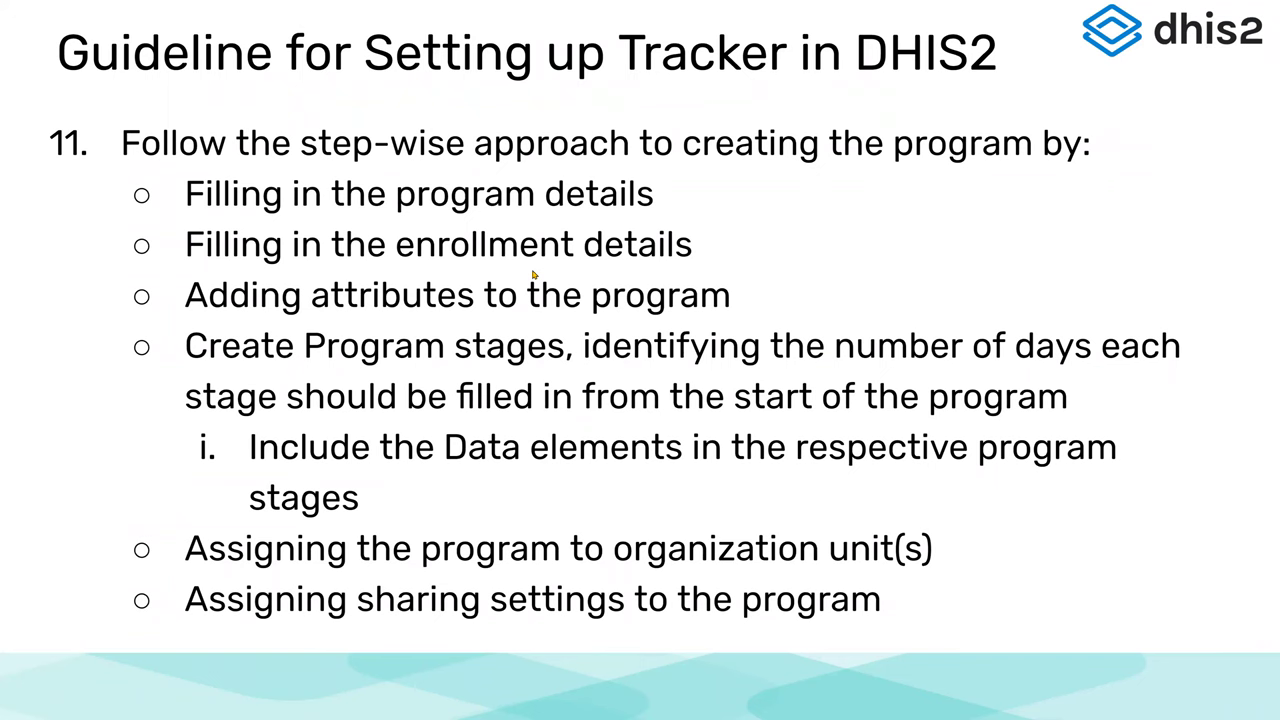
Page back to guideline steps 1–5, then advance through steps 6–10 and step 11
key("Left")
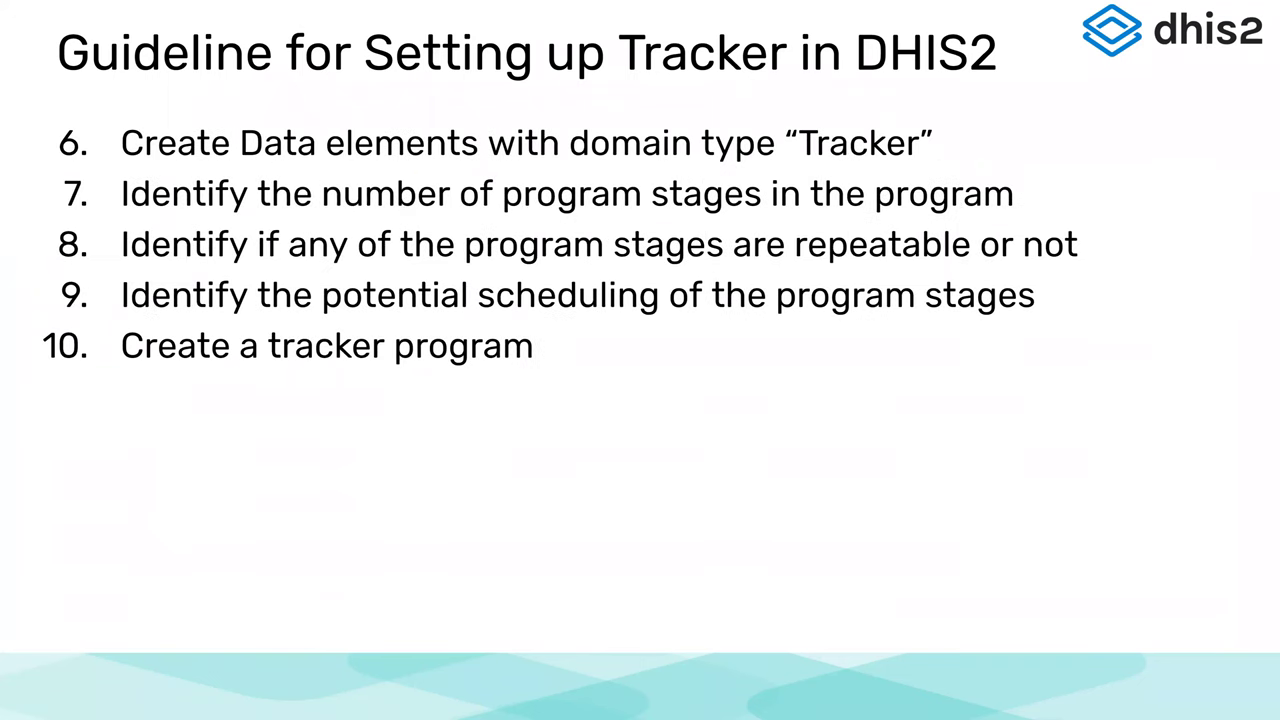
key("Left")
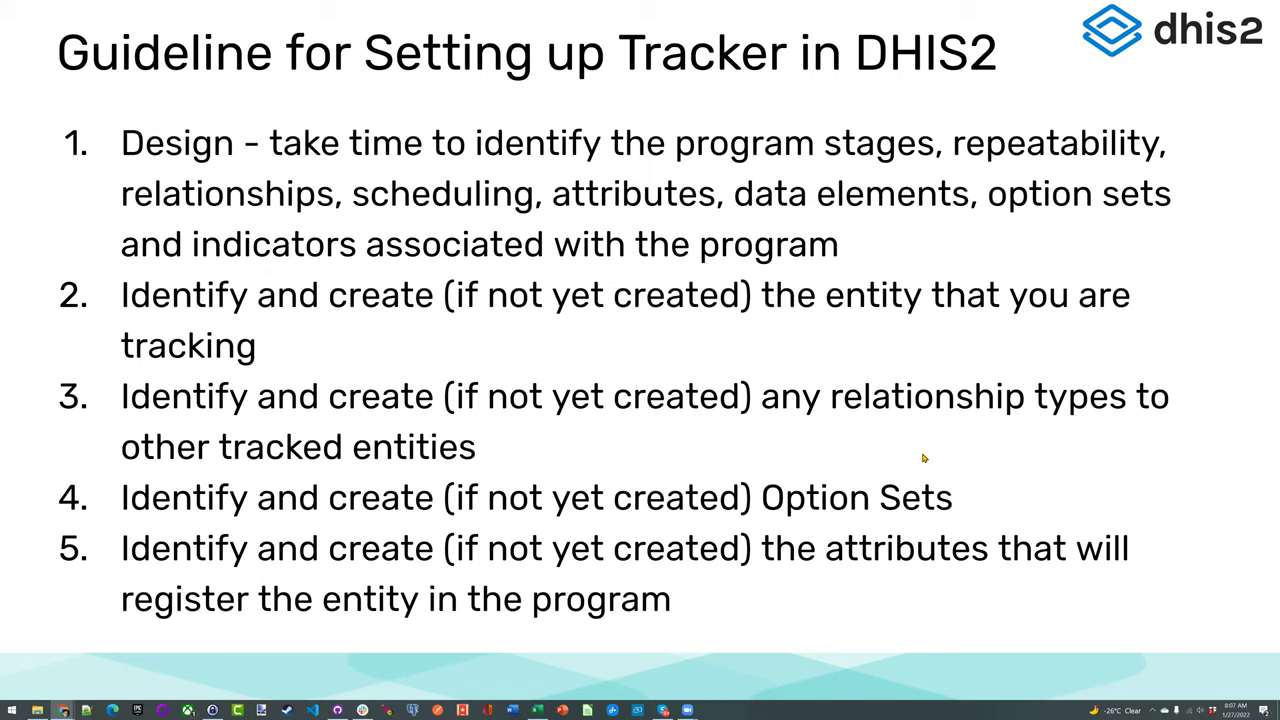
left_click(907, 613)
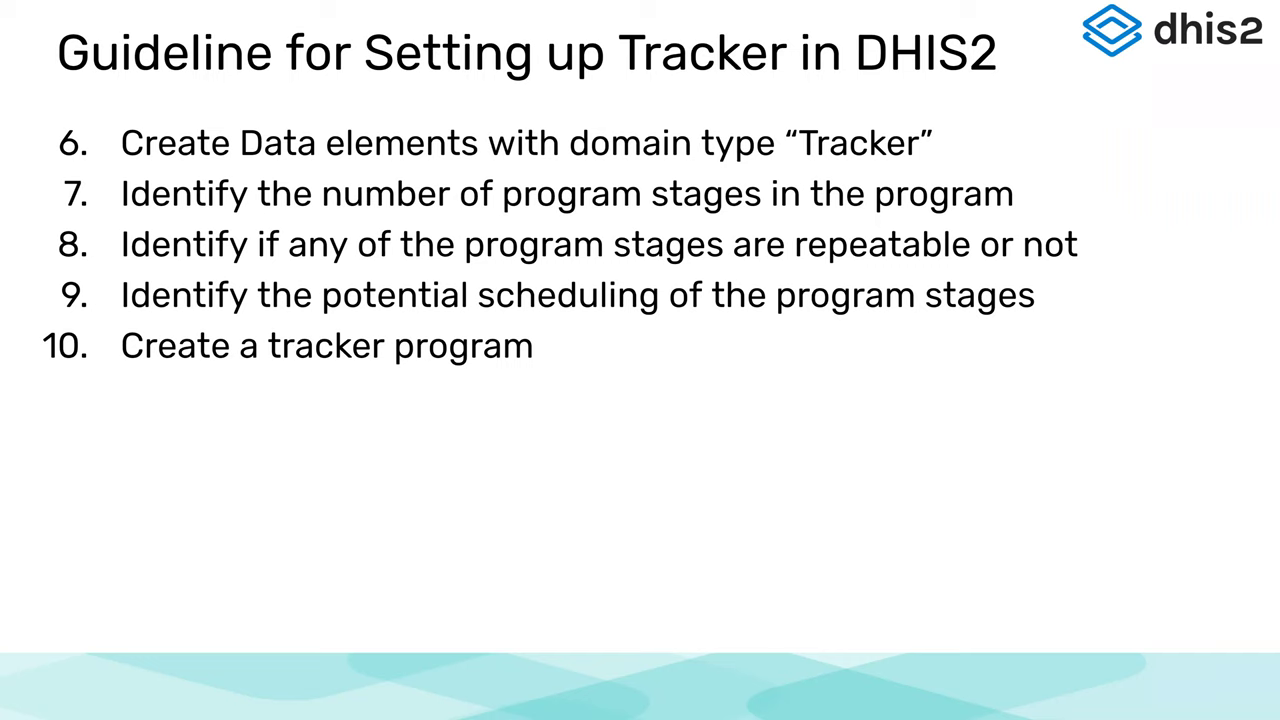
key("Right")
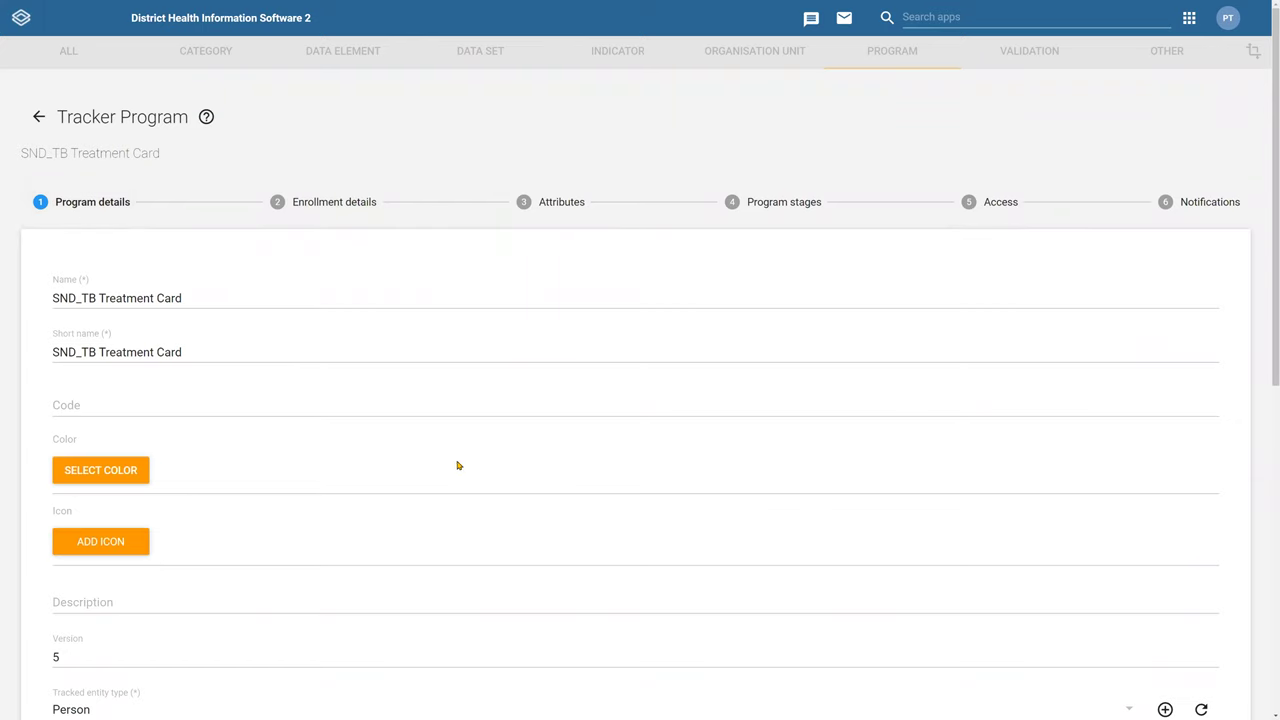
Review the program's enrollment details and attributes, then open the Diagnosis/Initial Phase stage
left_click(348, 207)
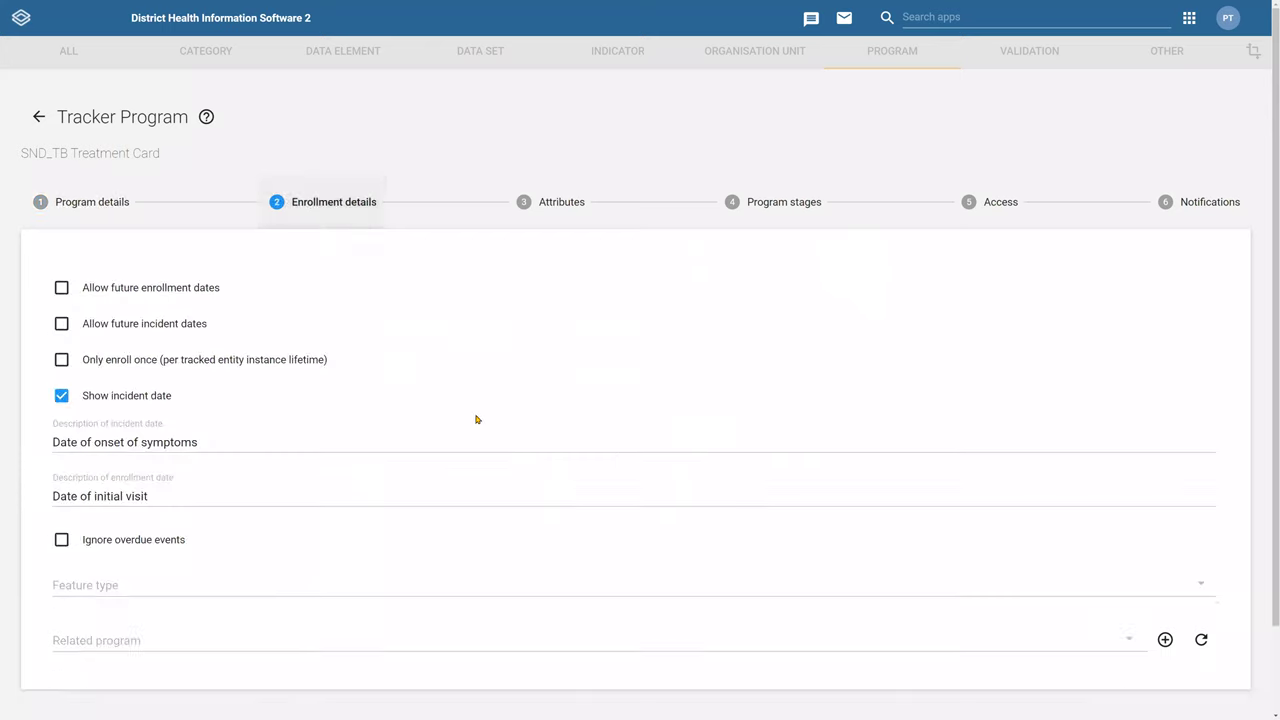
scroll(474, 425, "down", 3)
scroll(580, 230, "up", 3)
left_click(576, 214)
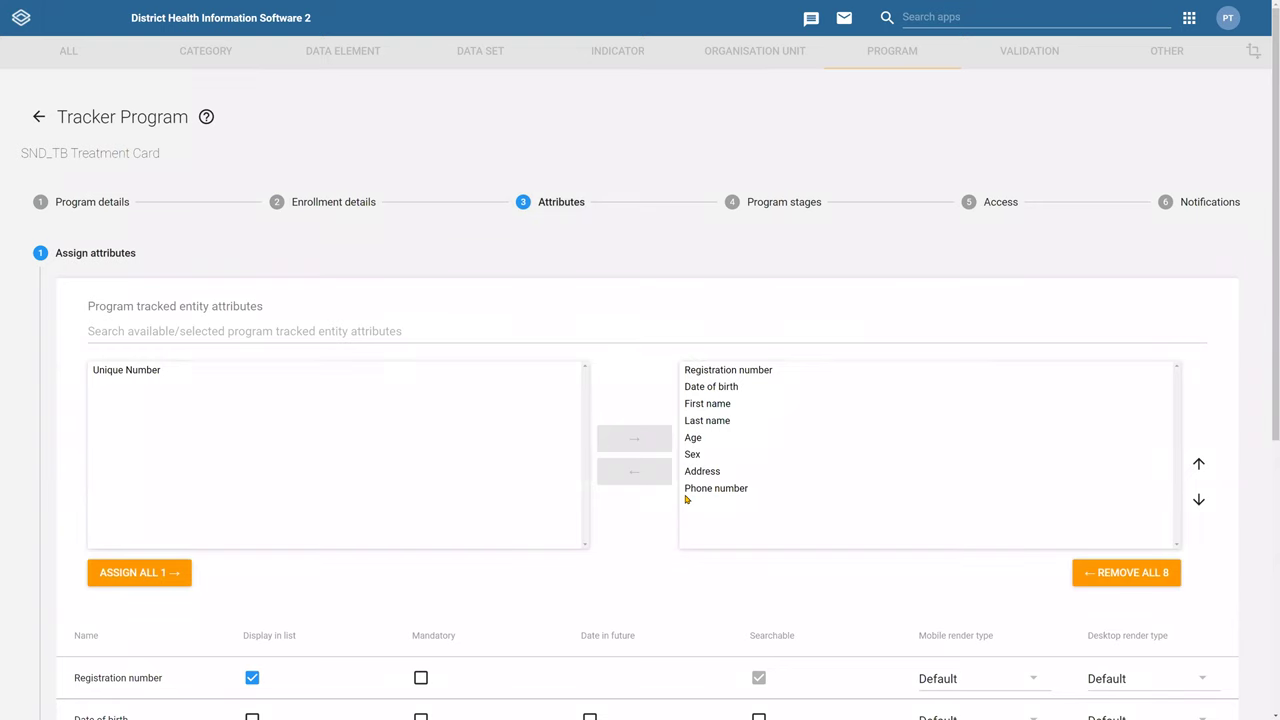
left_click(815, 203)
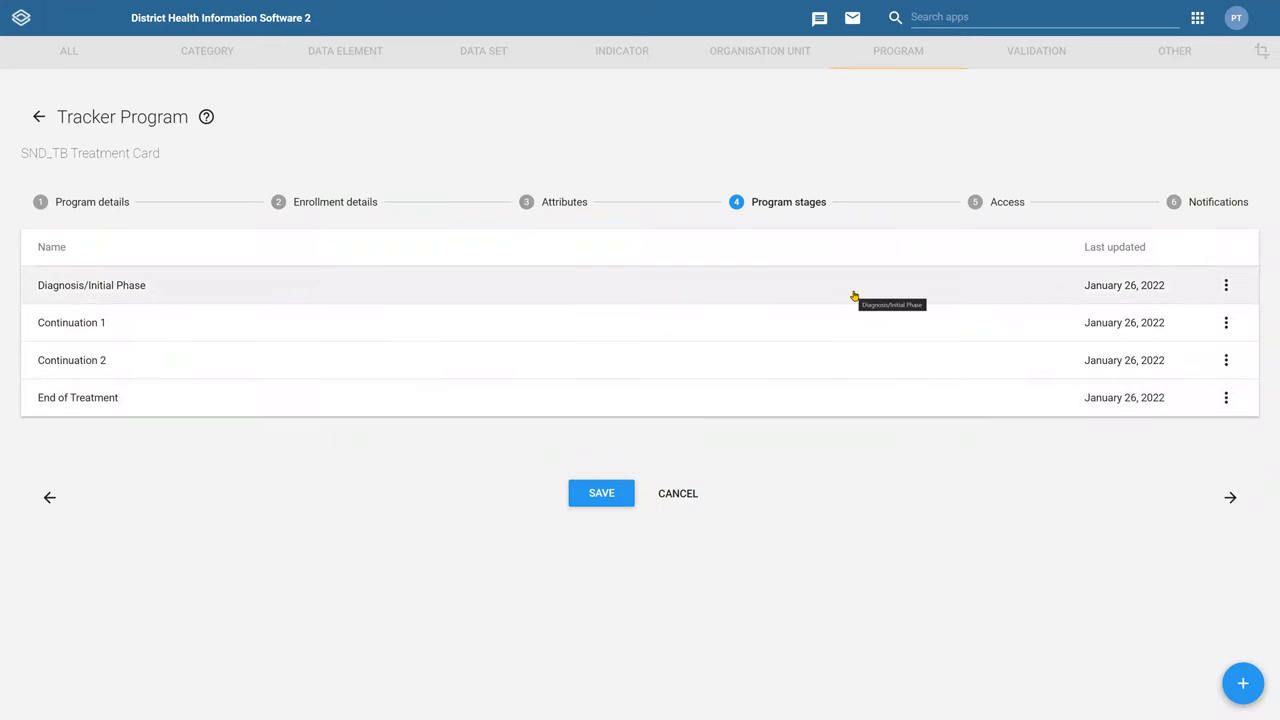
left_click(849, 301)
scroll(603, 397, "down", 6)
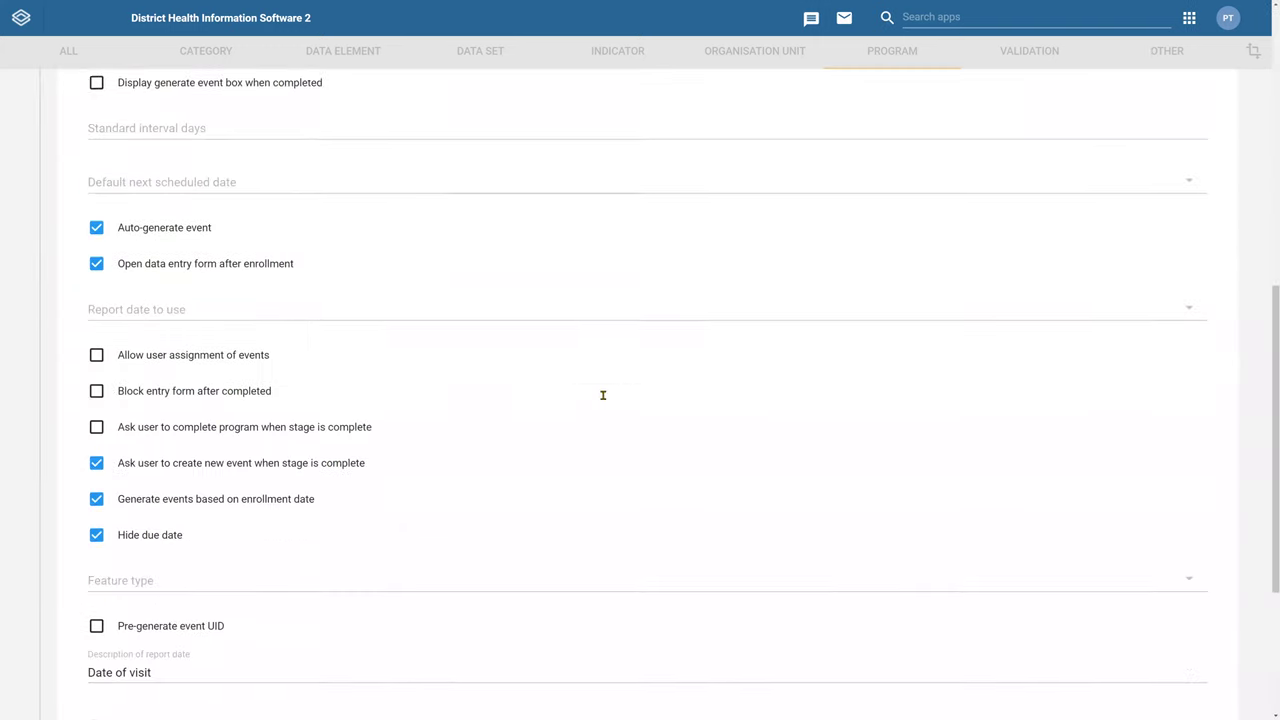
scroll(603, 395, "down", 3)
left_click(90, 535)
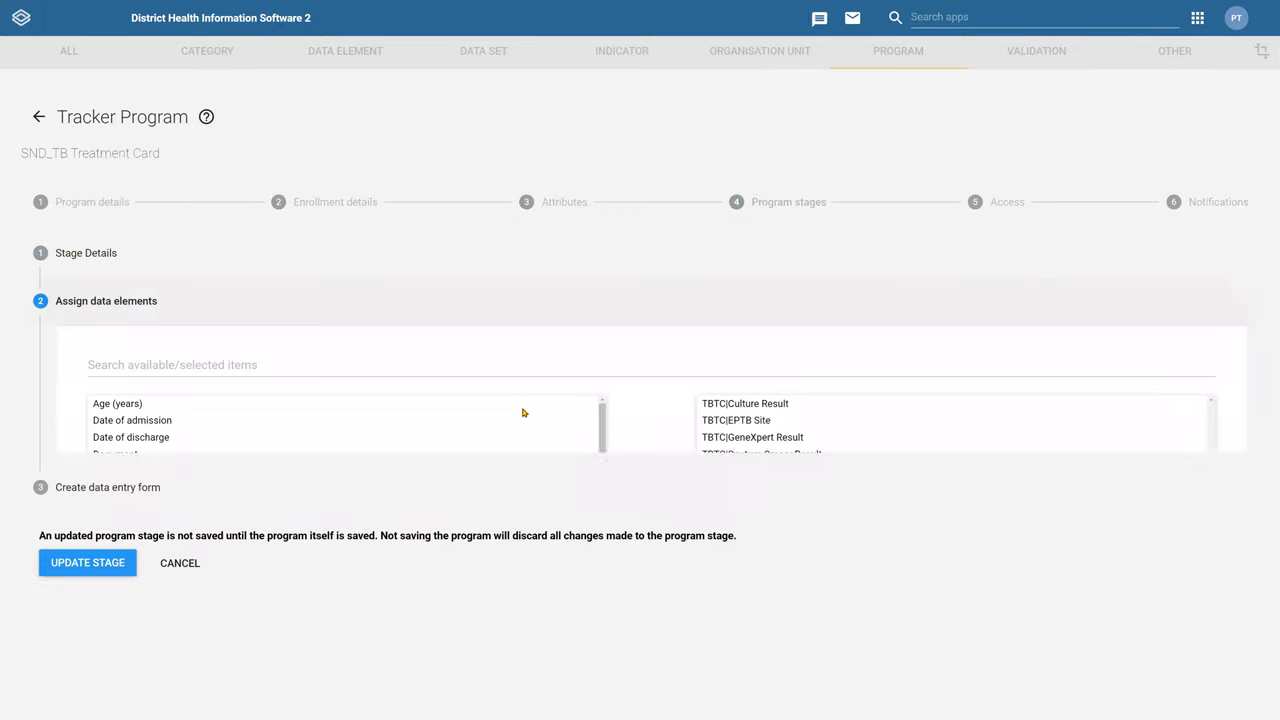
scroll(1265, 460, "down", 3)
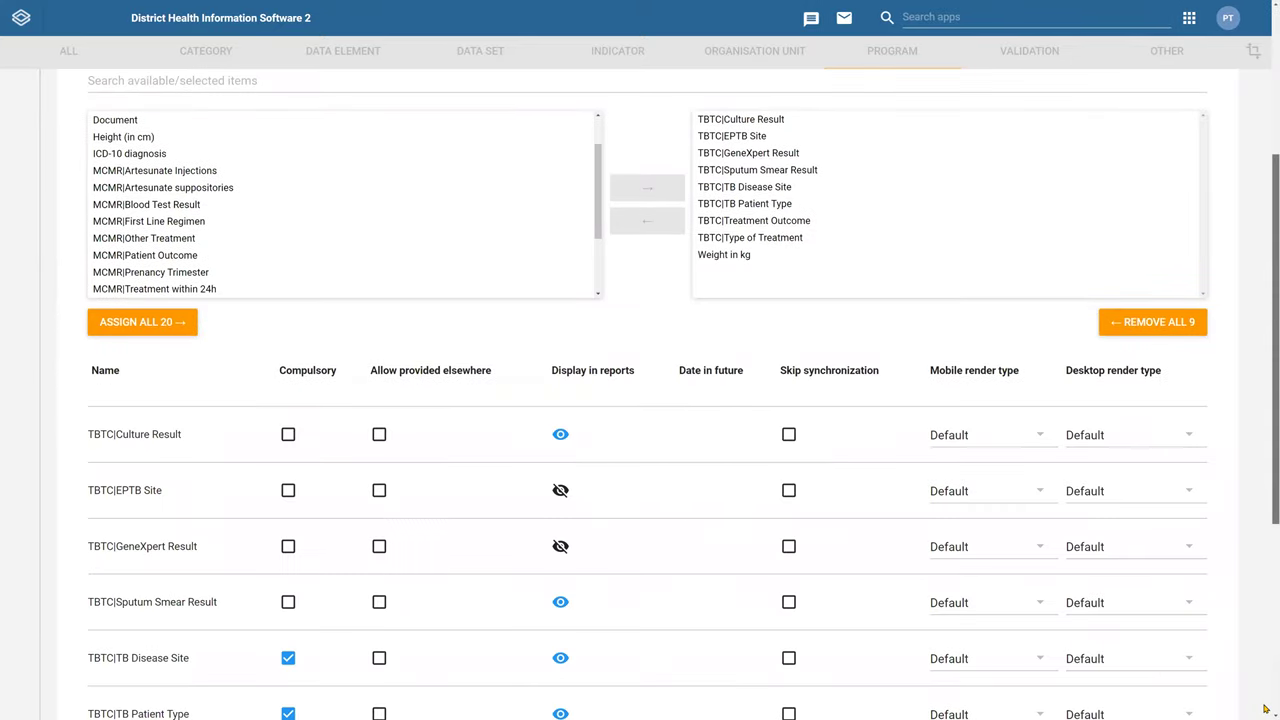
scroll(1265, 708, "down", 4)
left_click(140, 574)
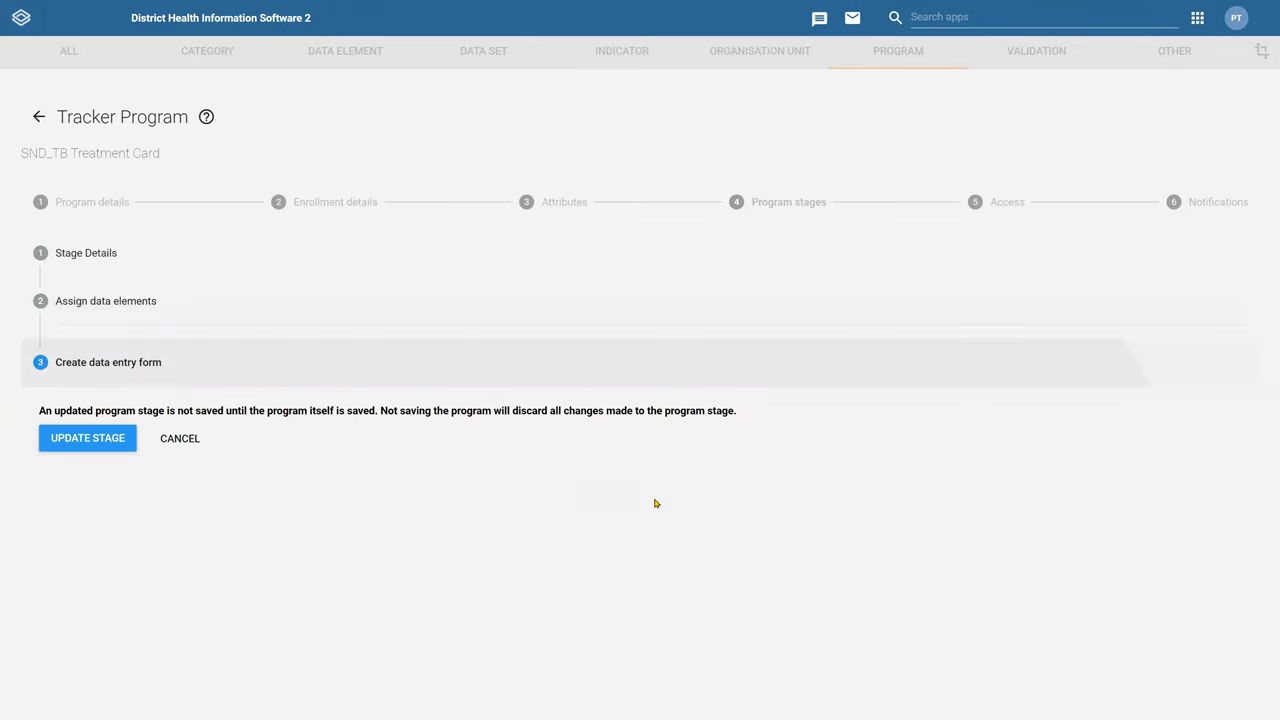
left_click(150, 266)
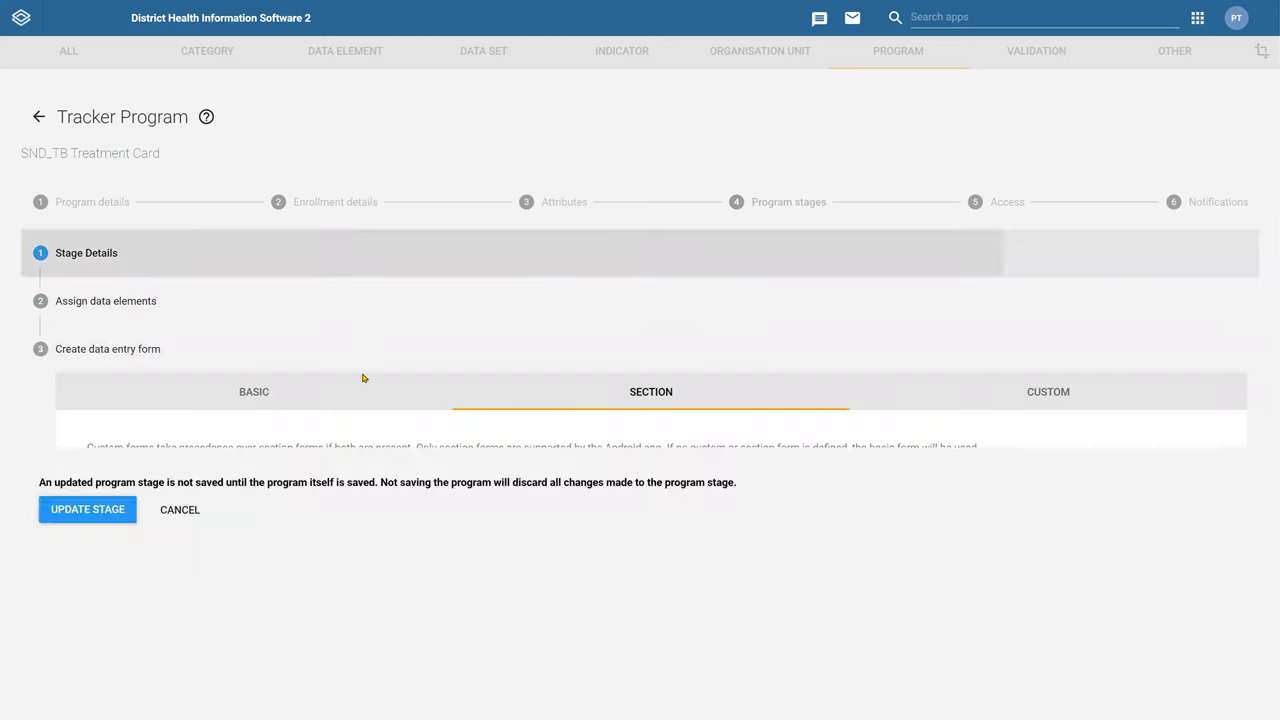
scroll(466, 446, "down", 4)
scroll(420, 445, "down", 5)
scroll(384, 358, "up", 2)
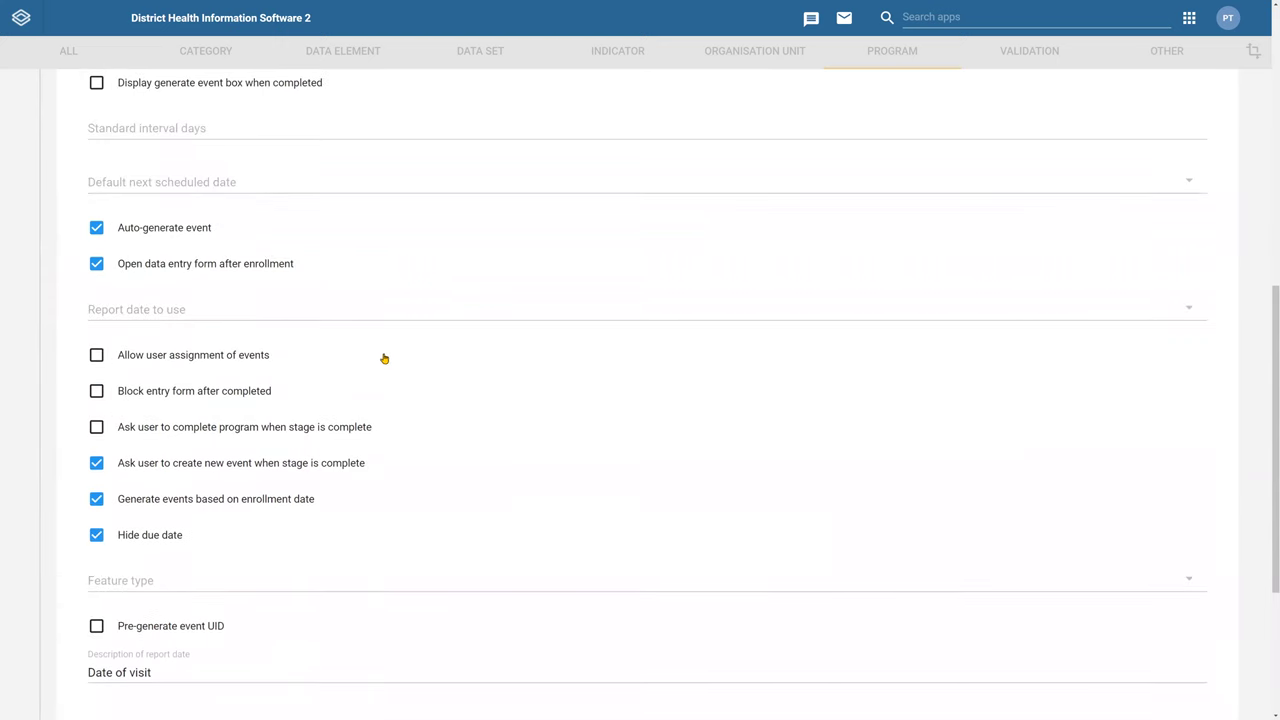
scroll(376, 400, "up", 1)
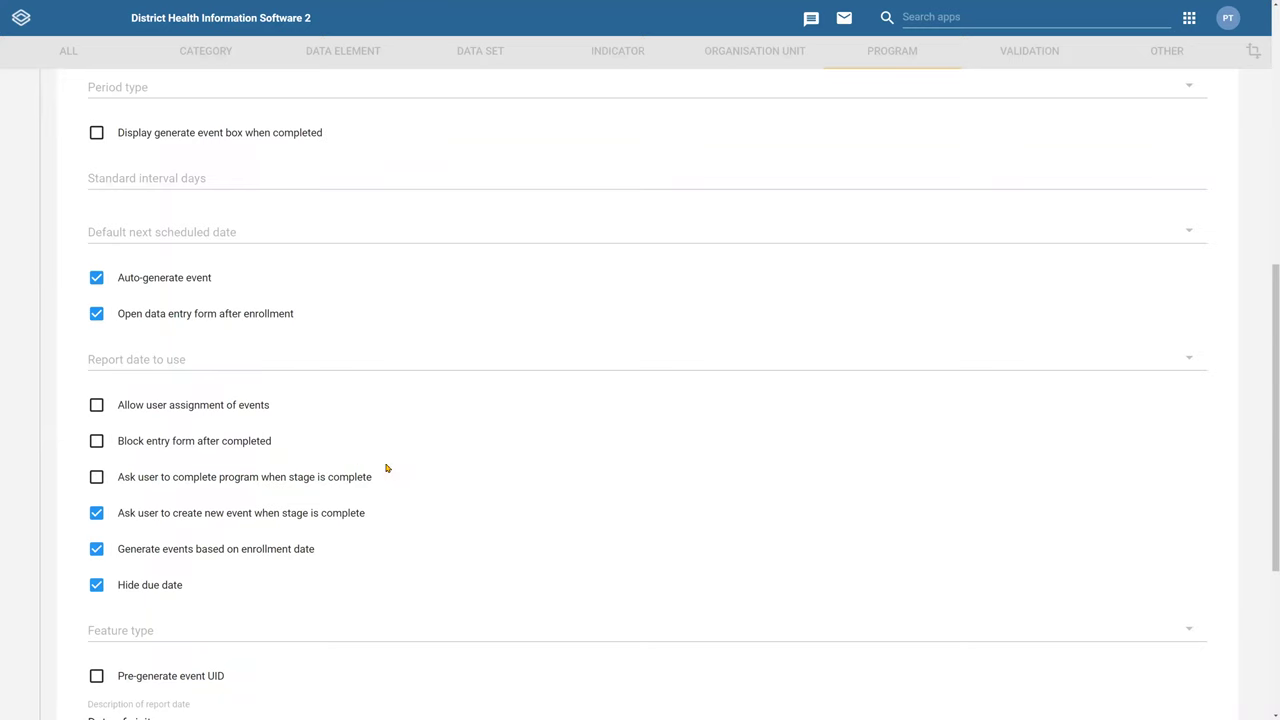
scroll(383, 440, "down", 3)
left_click(186, 656)
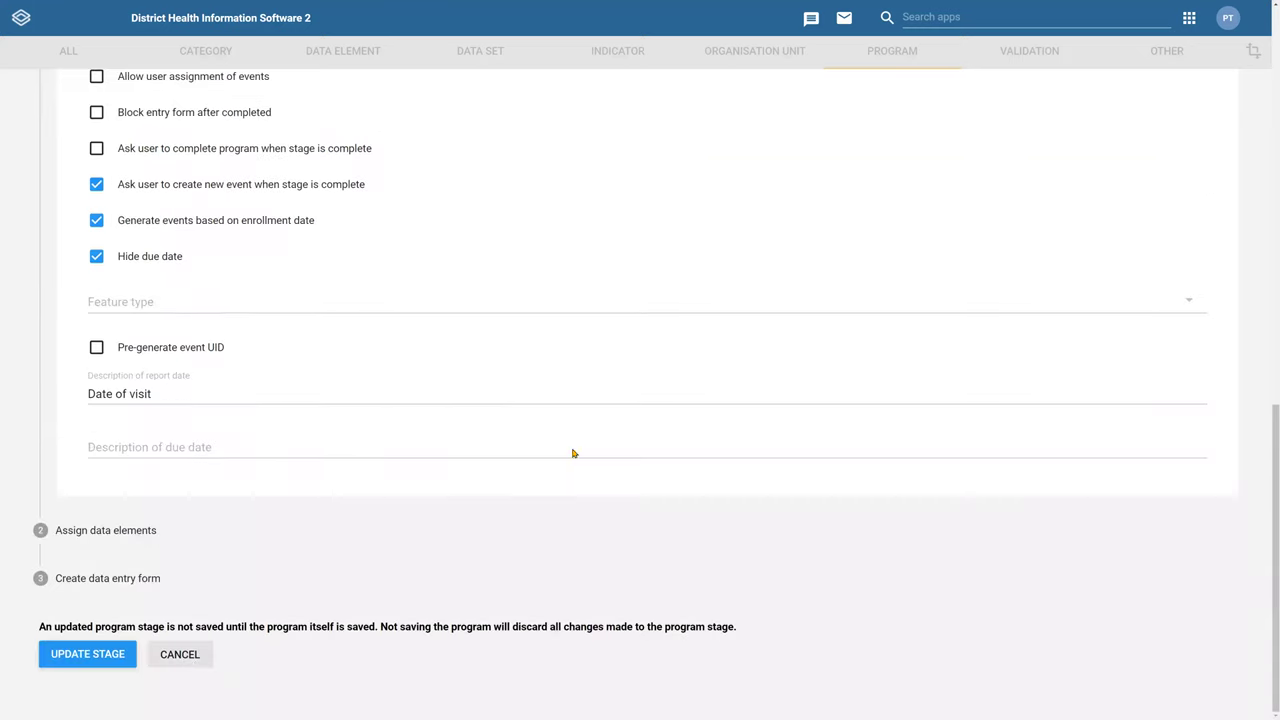
left_click(430, 339)
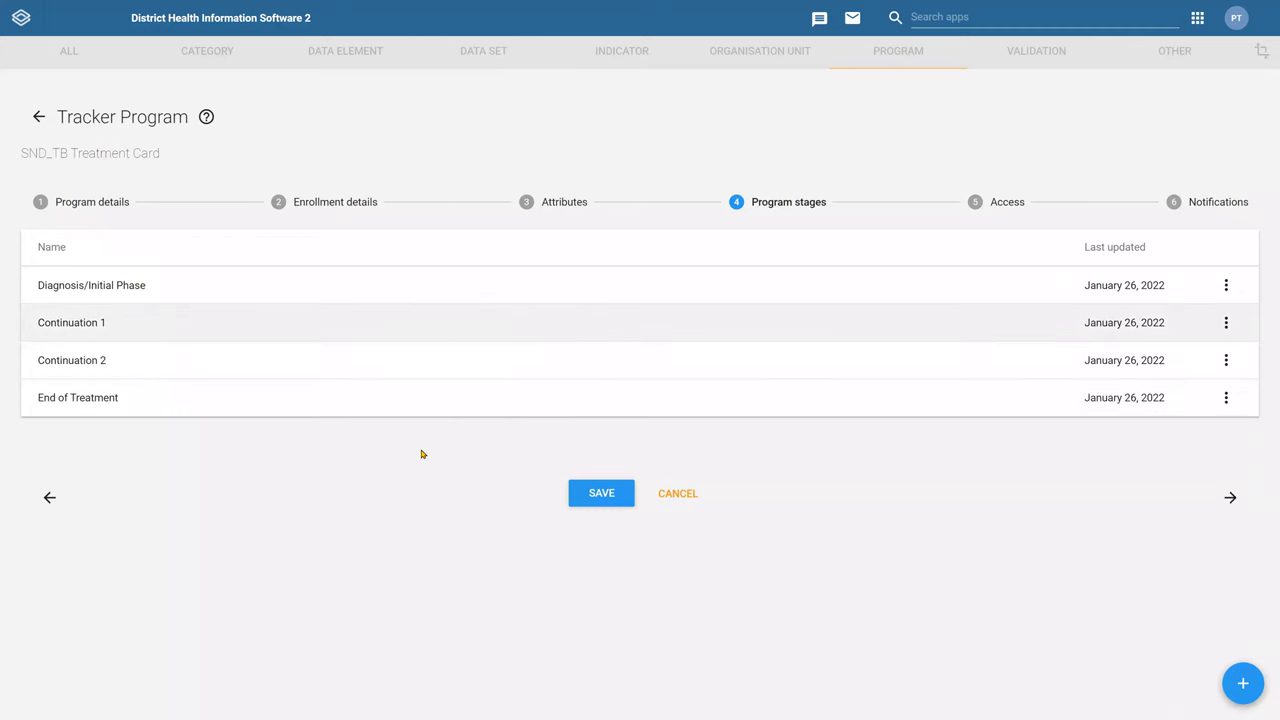
scroll(146, 340, "down", 2)
left_click_drag(146, 340, 43, 343)
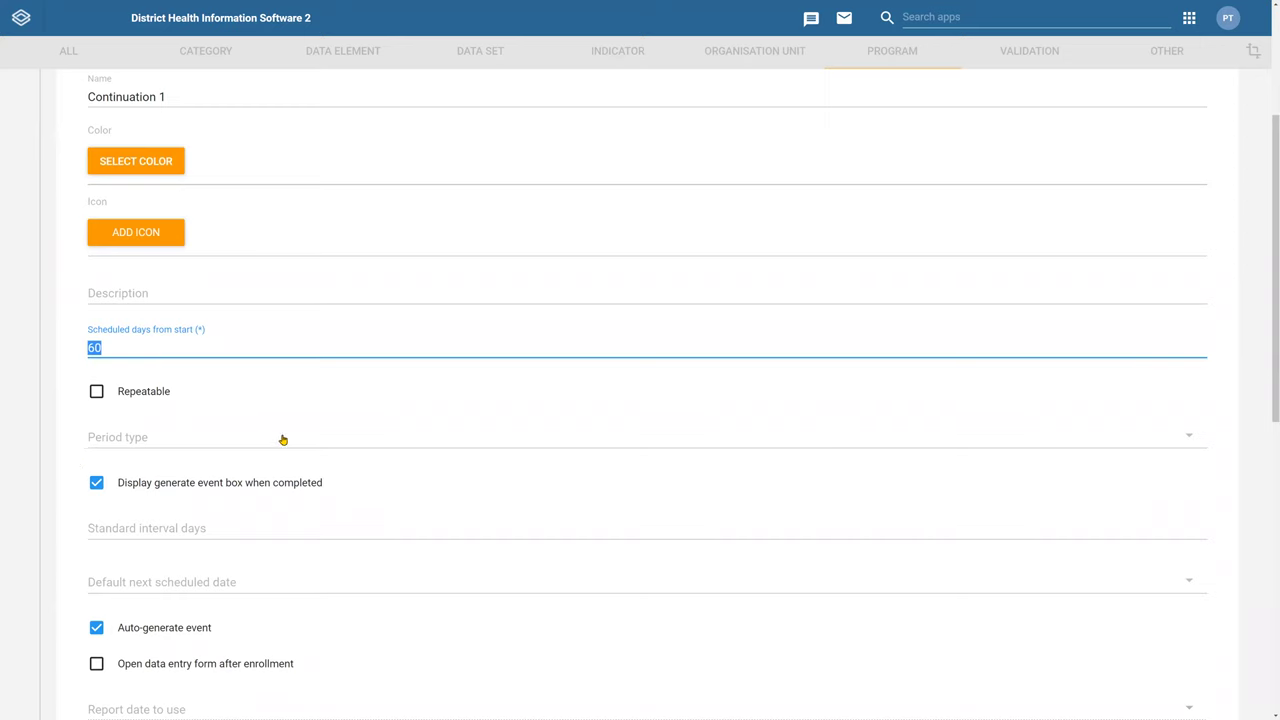
scroll(305, 620, "down", 7)
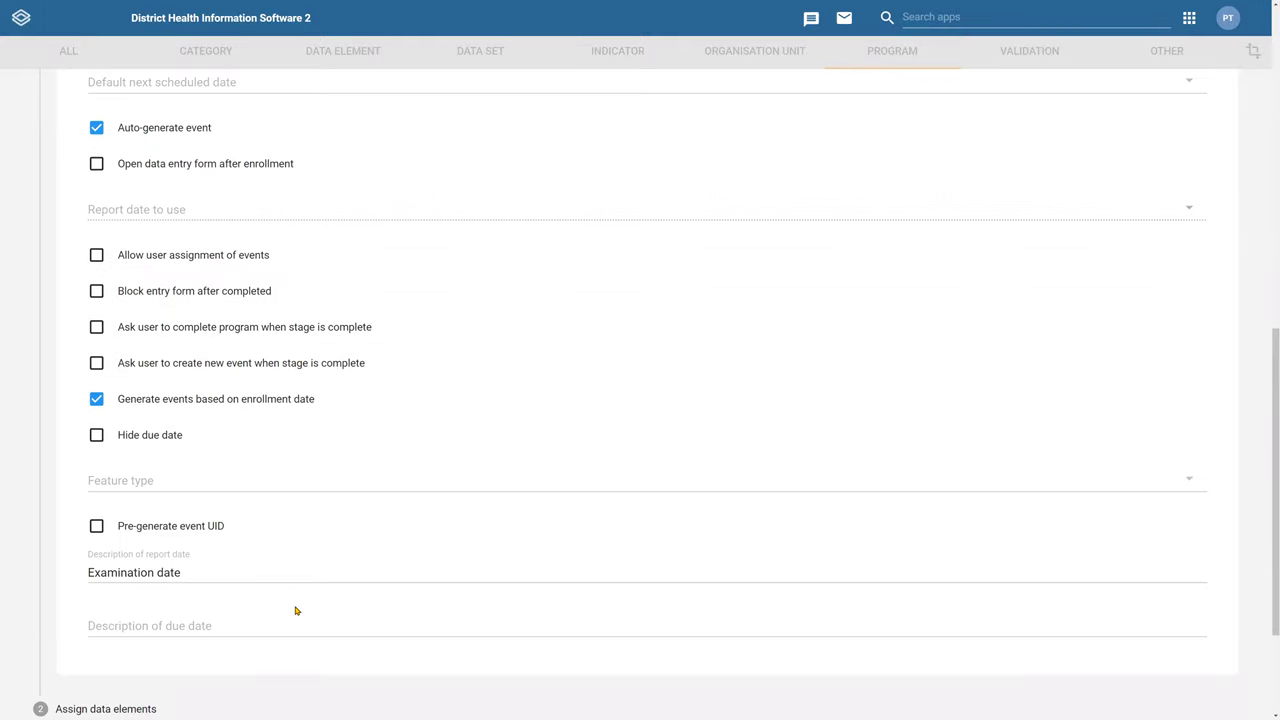
left_click(178, 655)
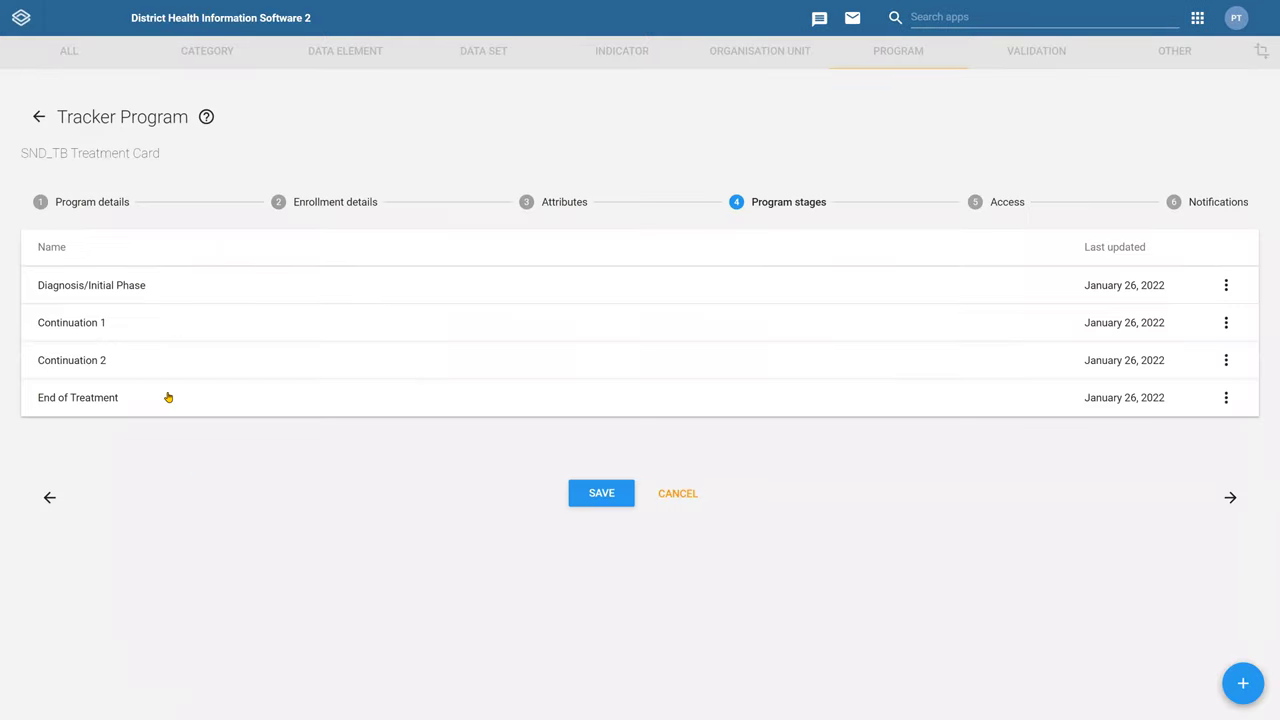
Review the End of Treatment stage settings and cancel without saving
left_click(169, 405)
scroll(277, 431, "down", 2)
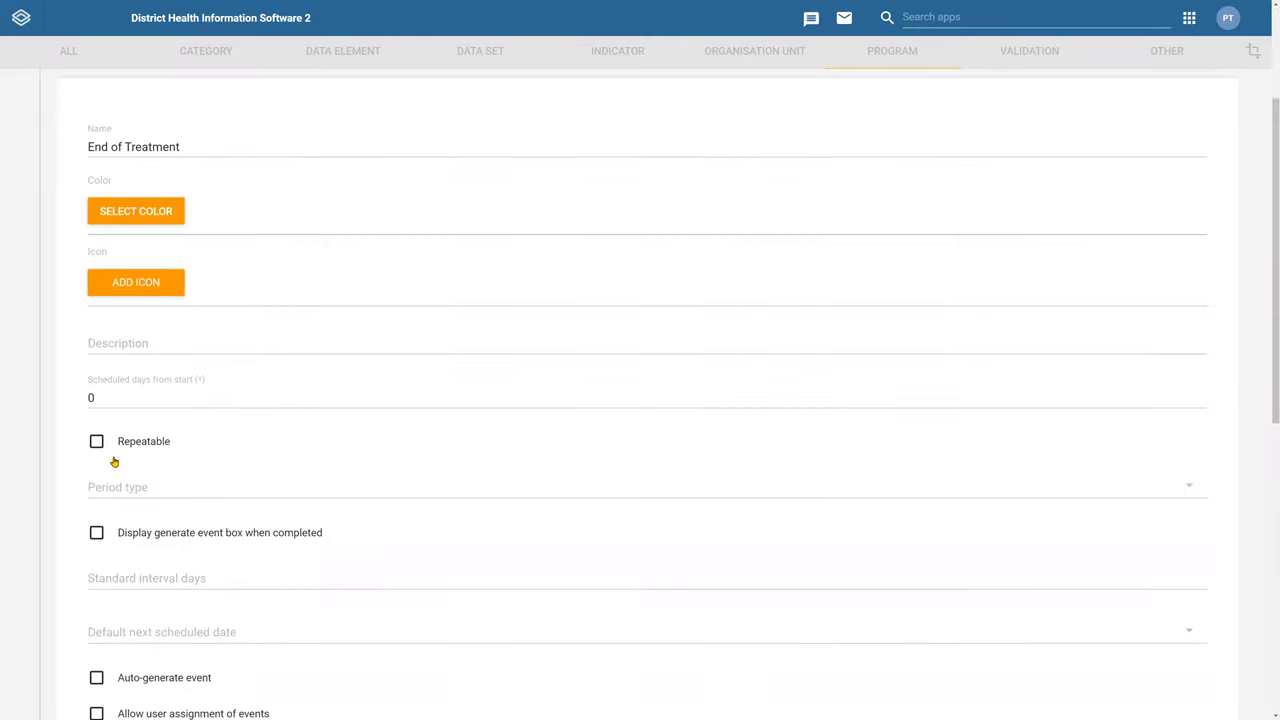
scroll(228, 483, "down", 2)
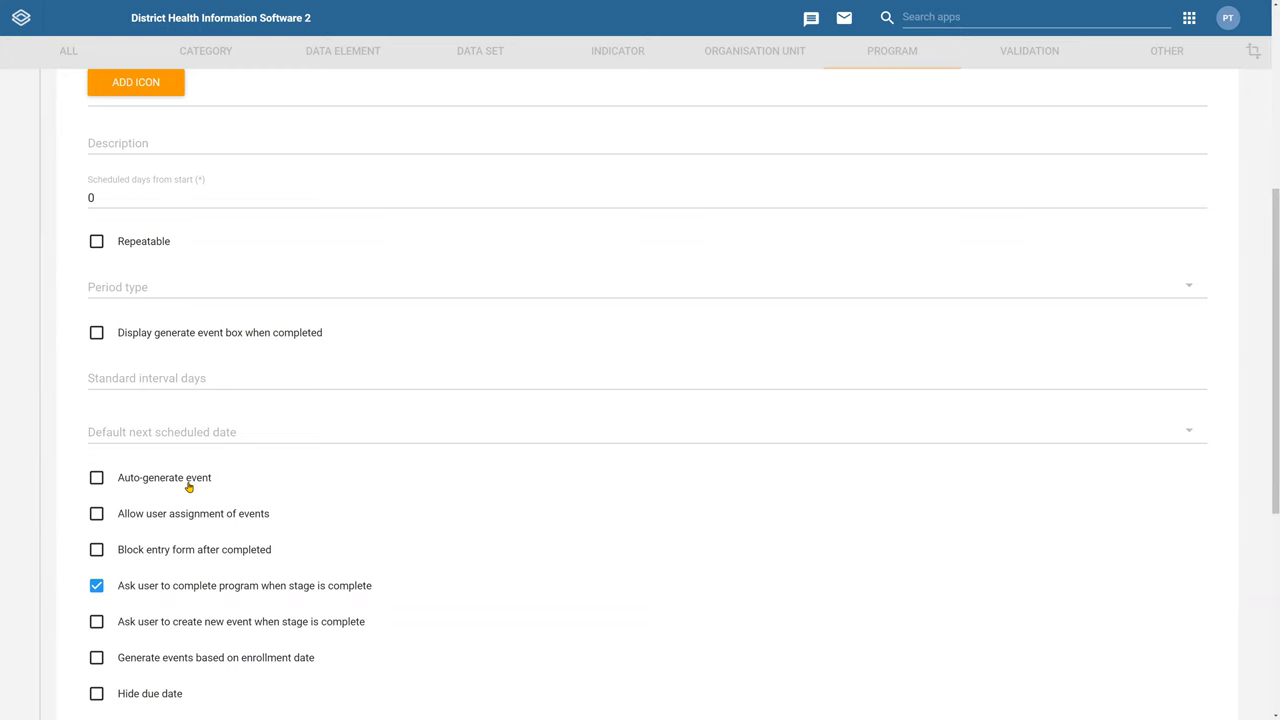
scroll(205, 435, "down", 2)
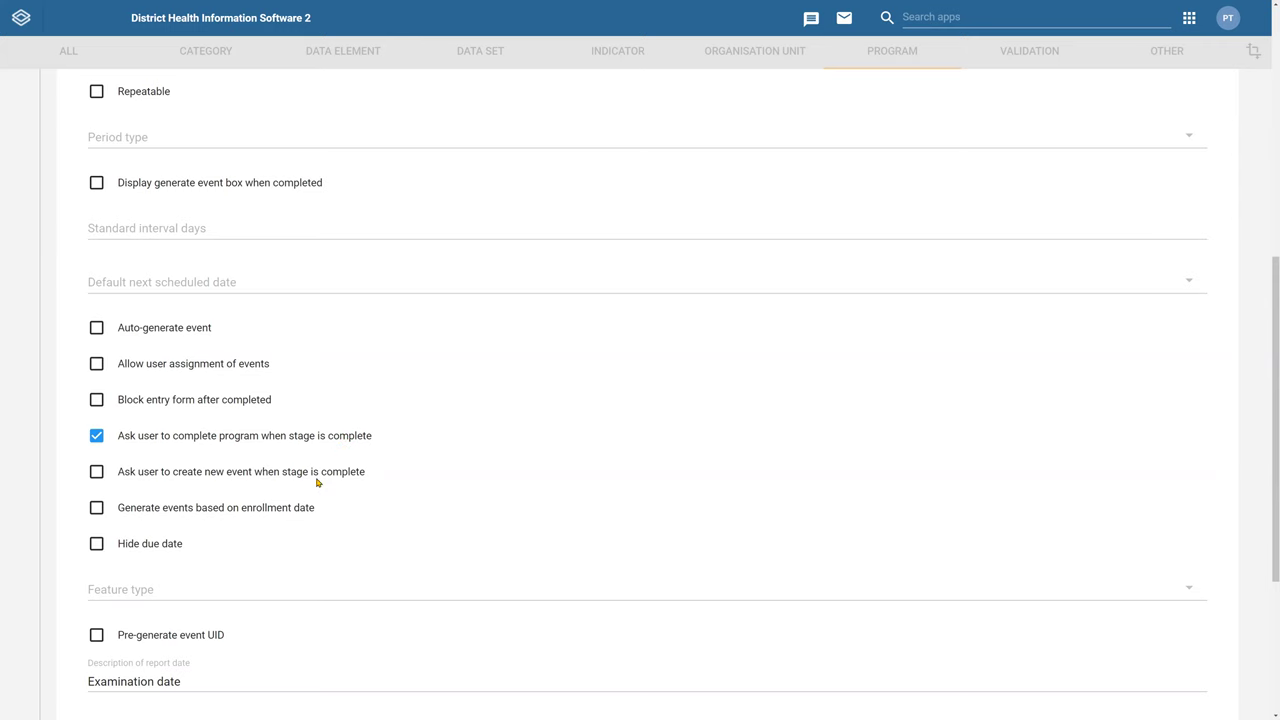
scroll(240, 547, "down", 3)
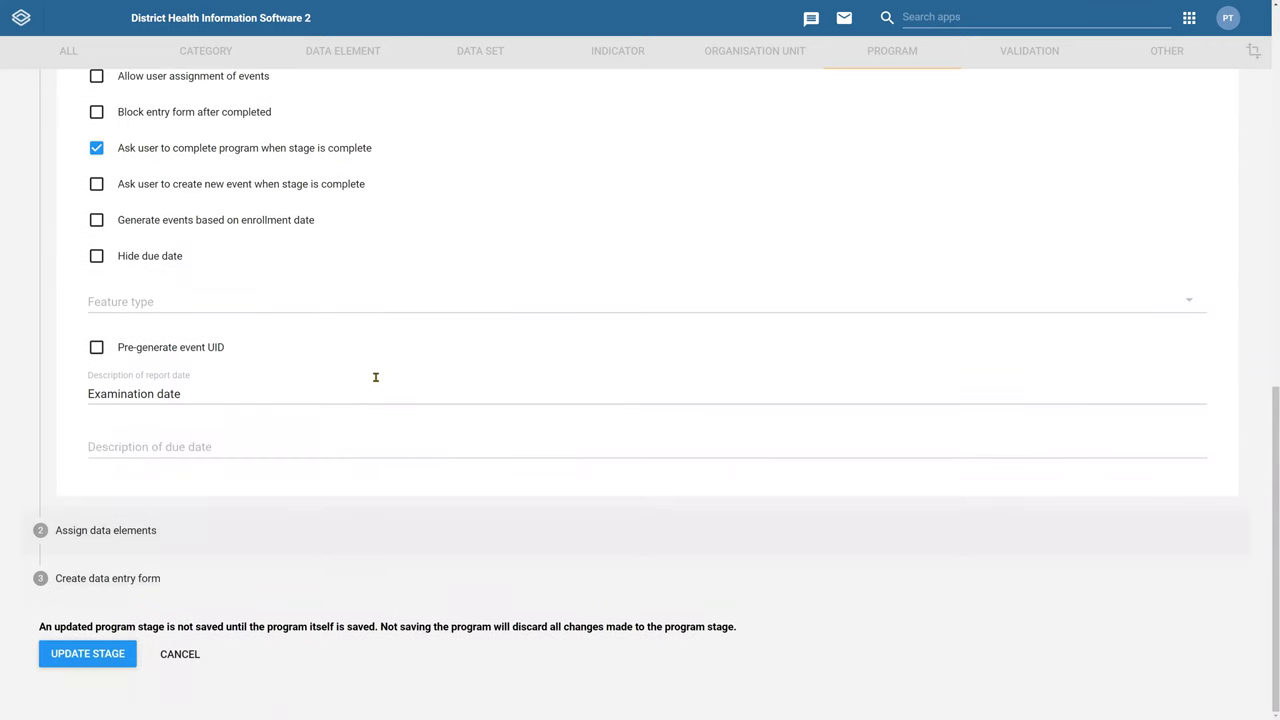
scroll(375, 380, "up", 2)
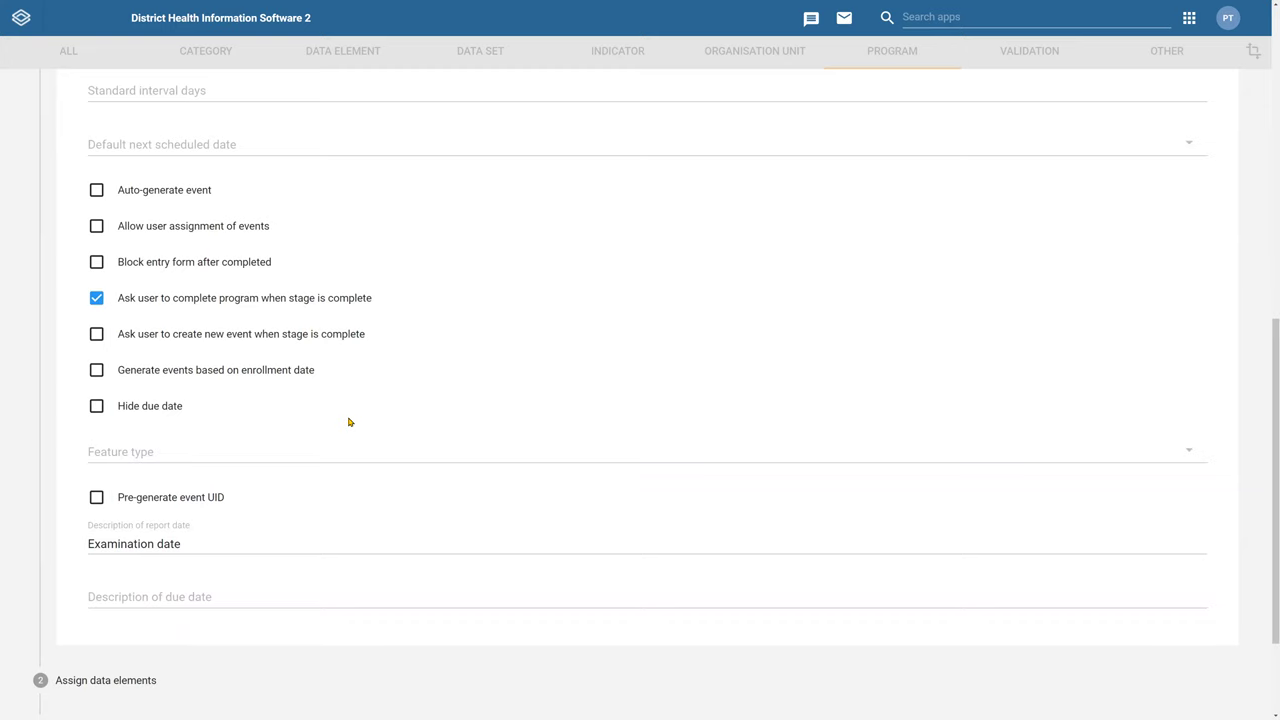
scroll(446, 434, "up", 2)
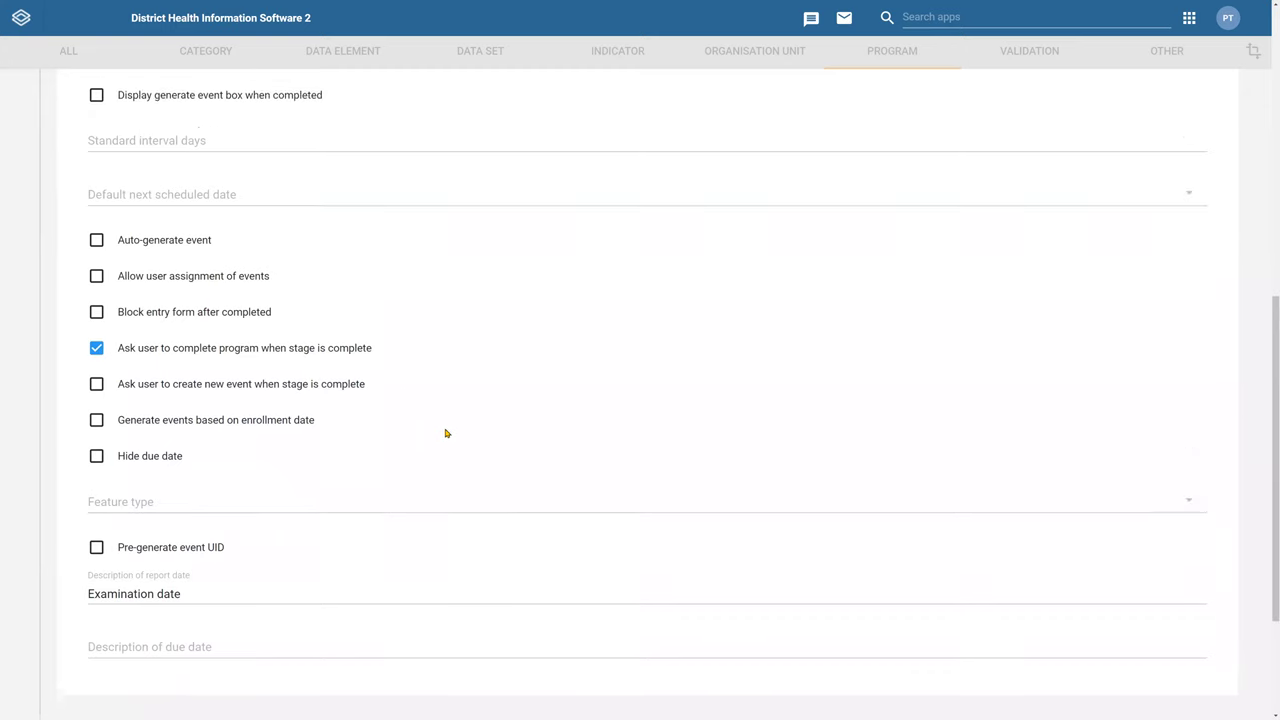
scroll(430, 430, "up", 1)
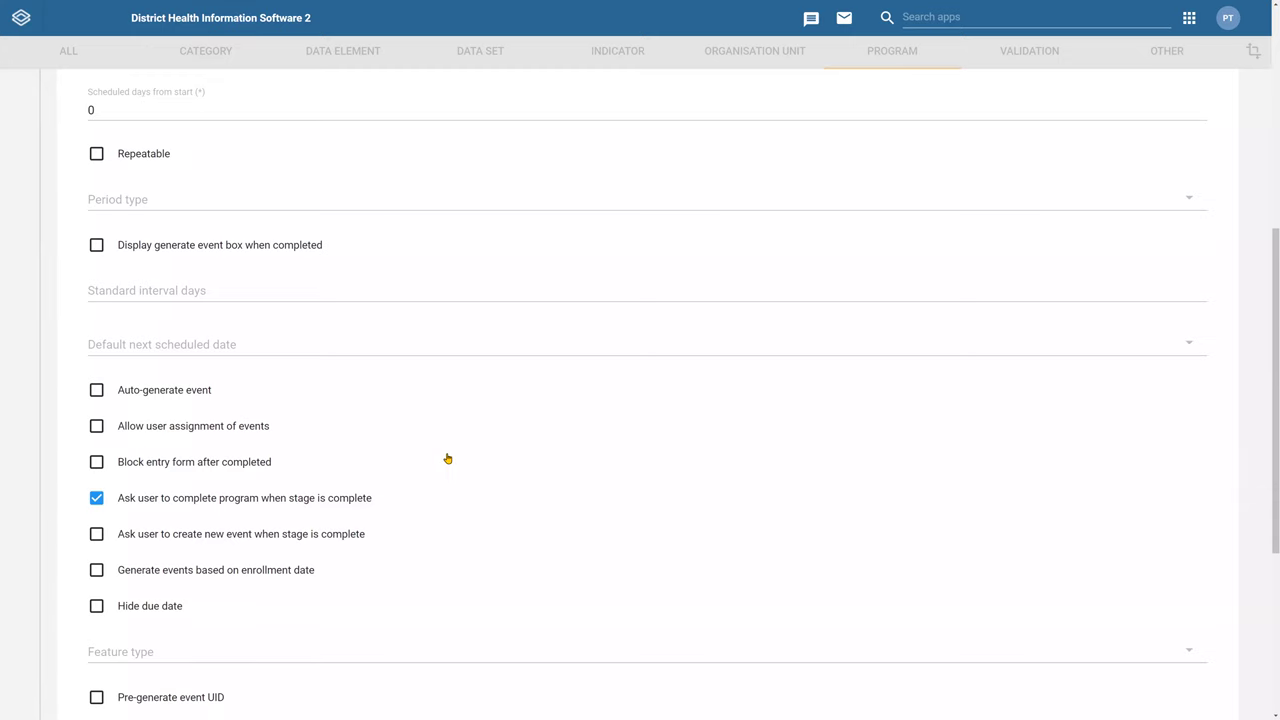
scroll(445, 459, "down", 2)
scroll(440, 458, "down", 2)
left_click(182, 652)
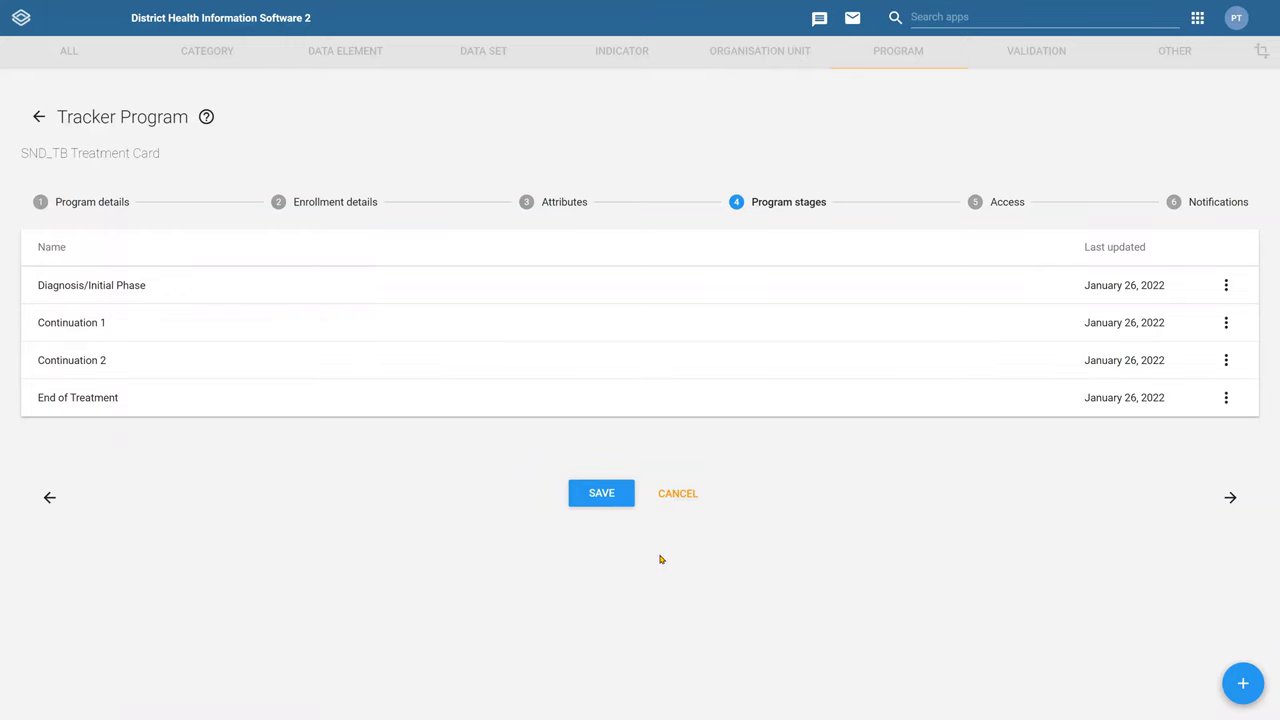
Review the program's Access step, with 184 organisation units selected under Trainingland
left_click(1006, 200)
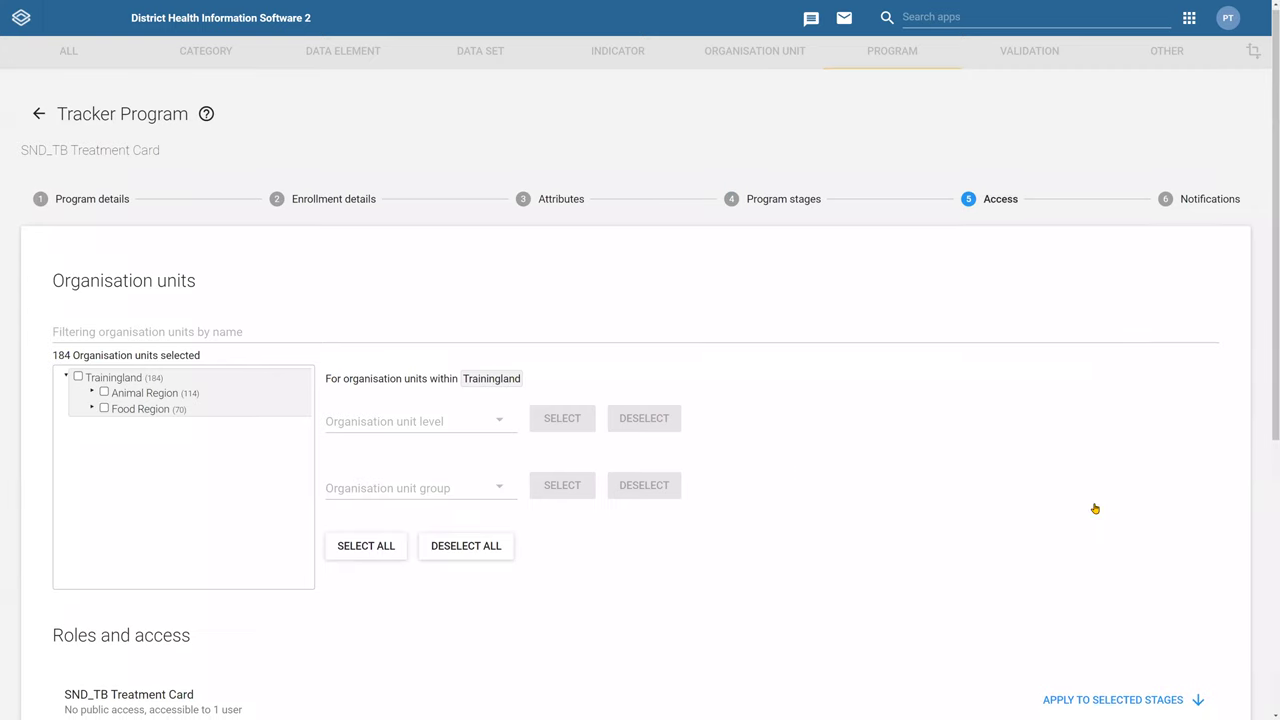
scroll(1060, 512, "down", 4)
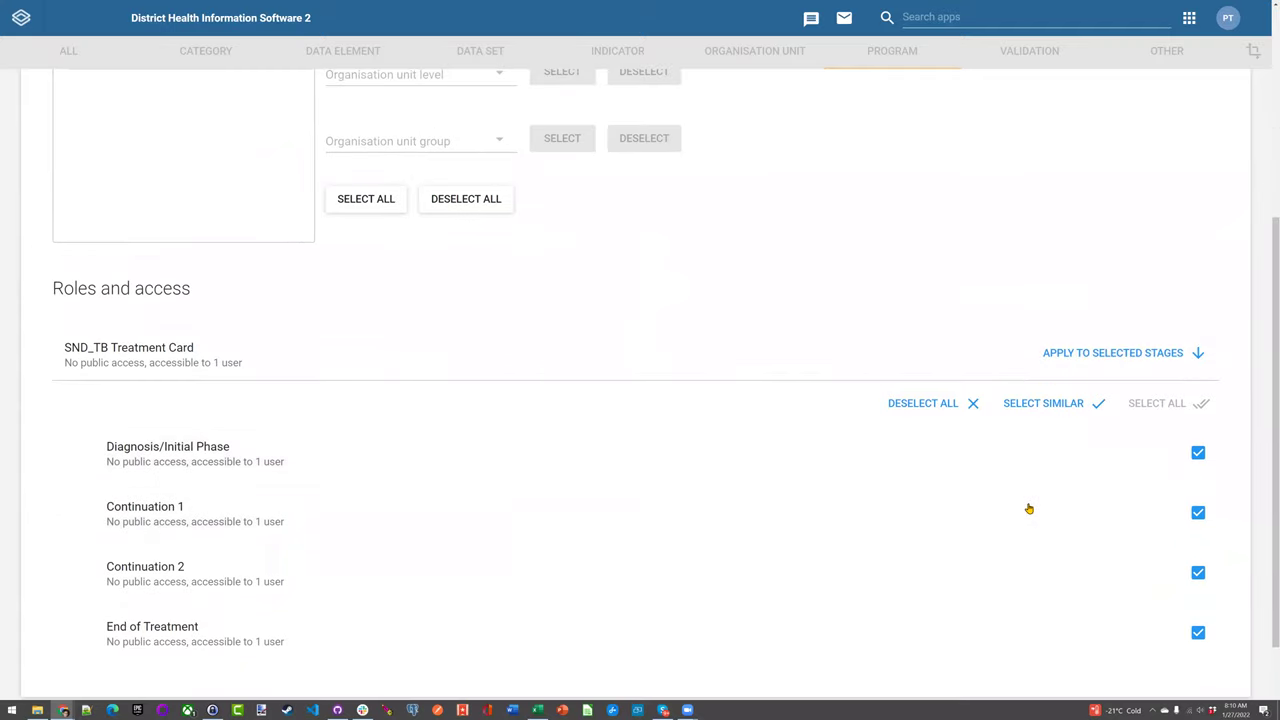
left_click(908, 349)
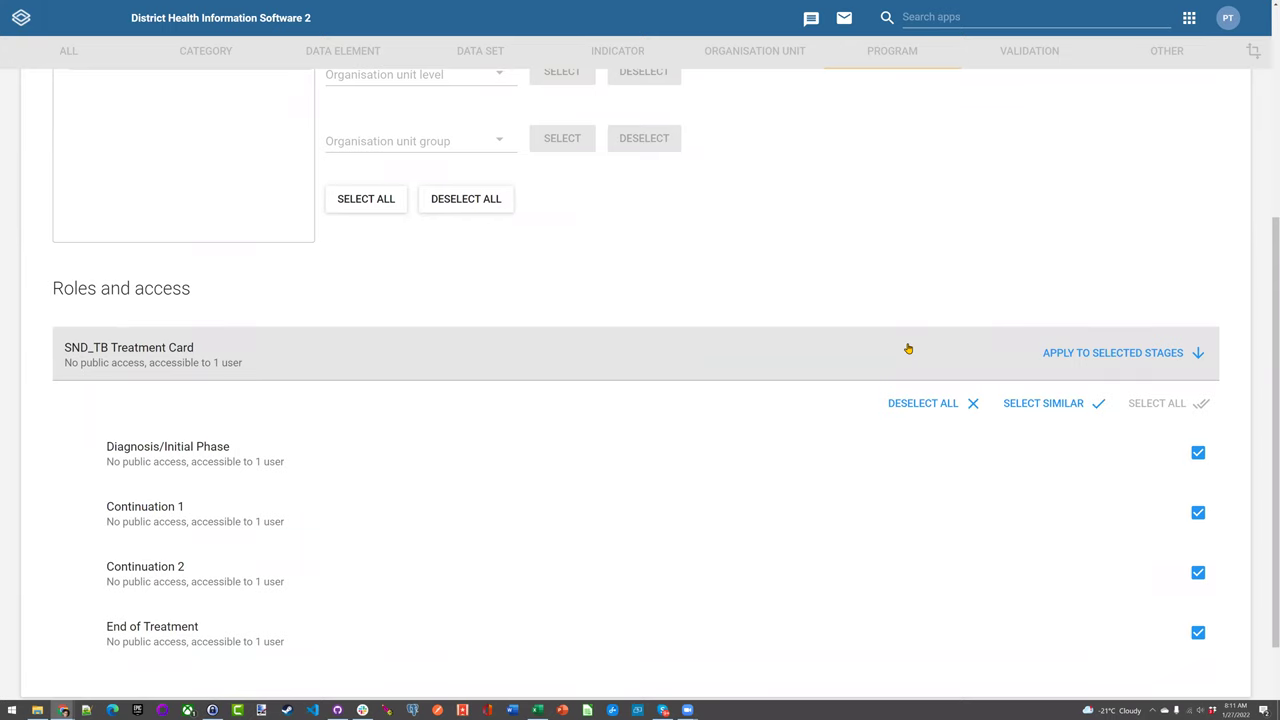
left_click(908, 348)
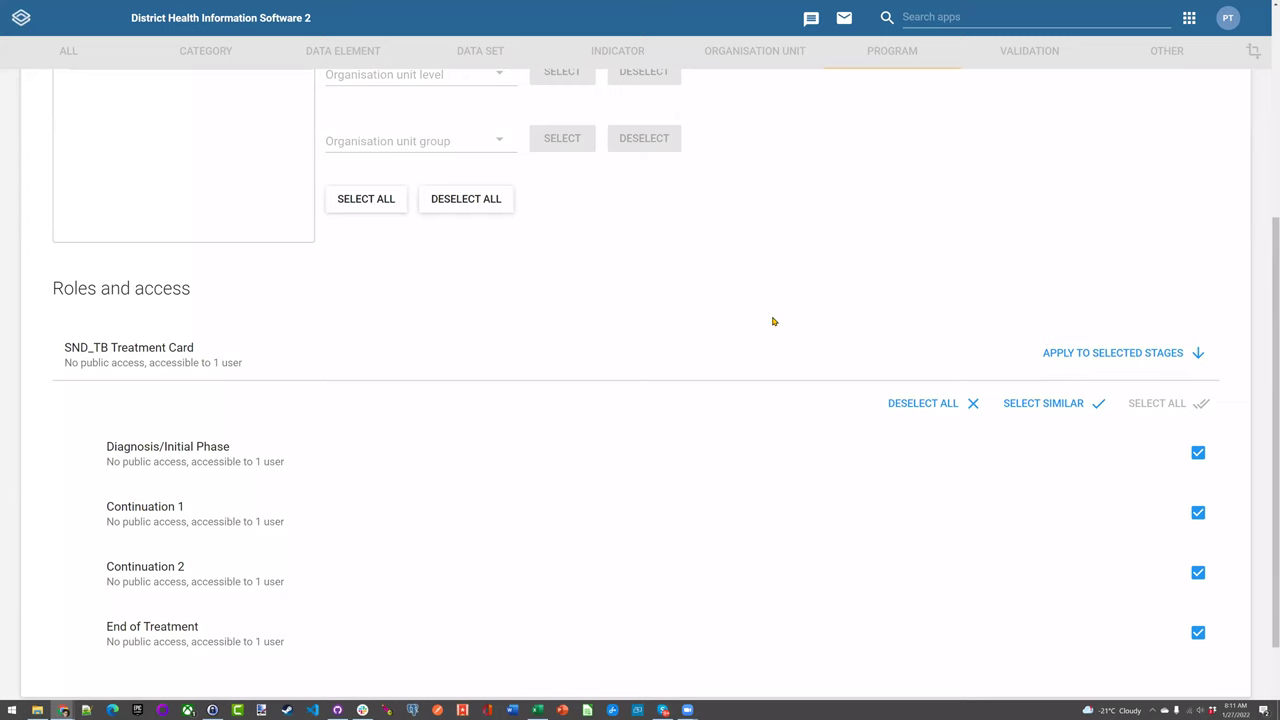
scroll(743, 365, "up", 4)
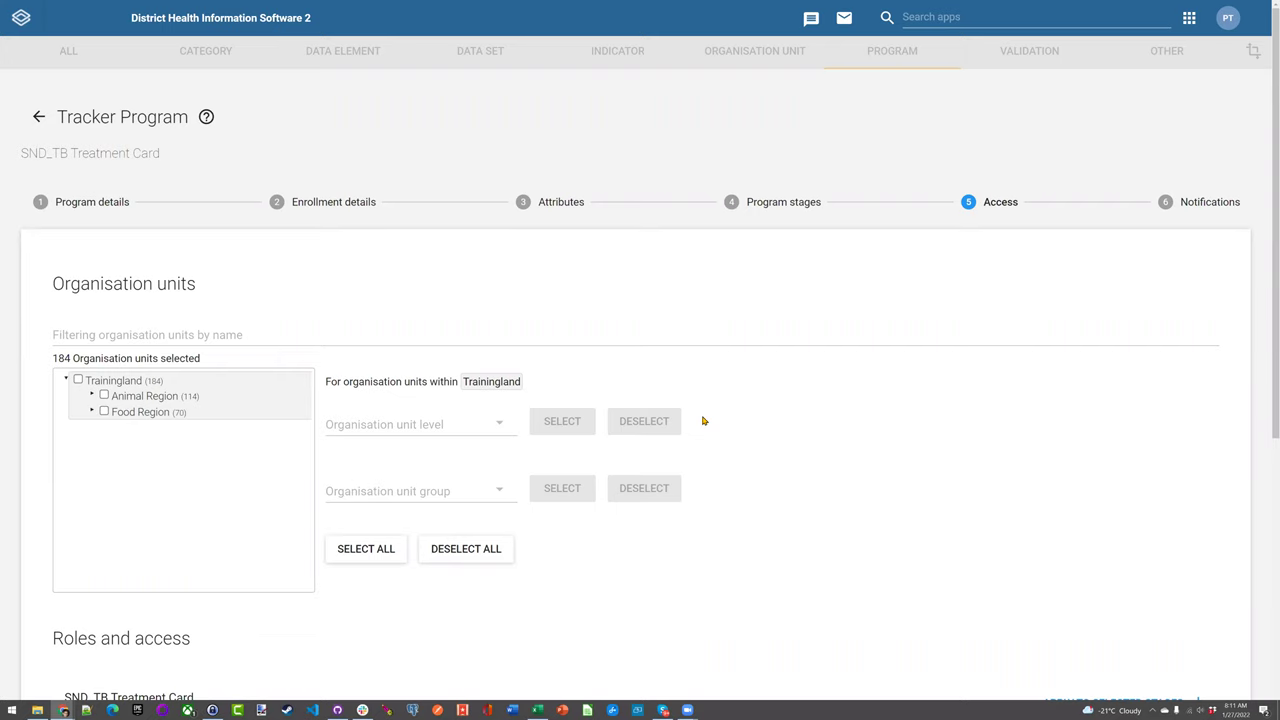
Expand Bird District, check the organisation unit level list, then deselect all units
left_click(118, 410)
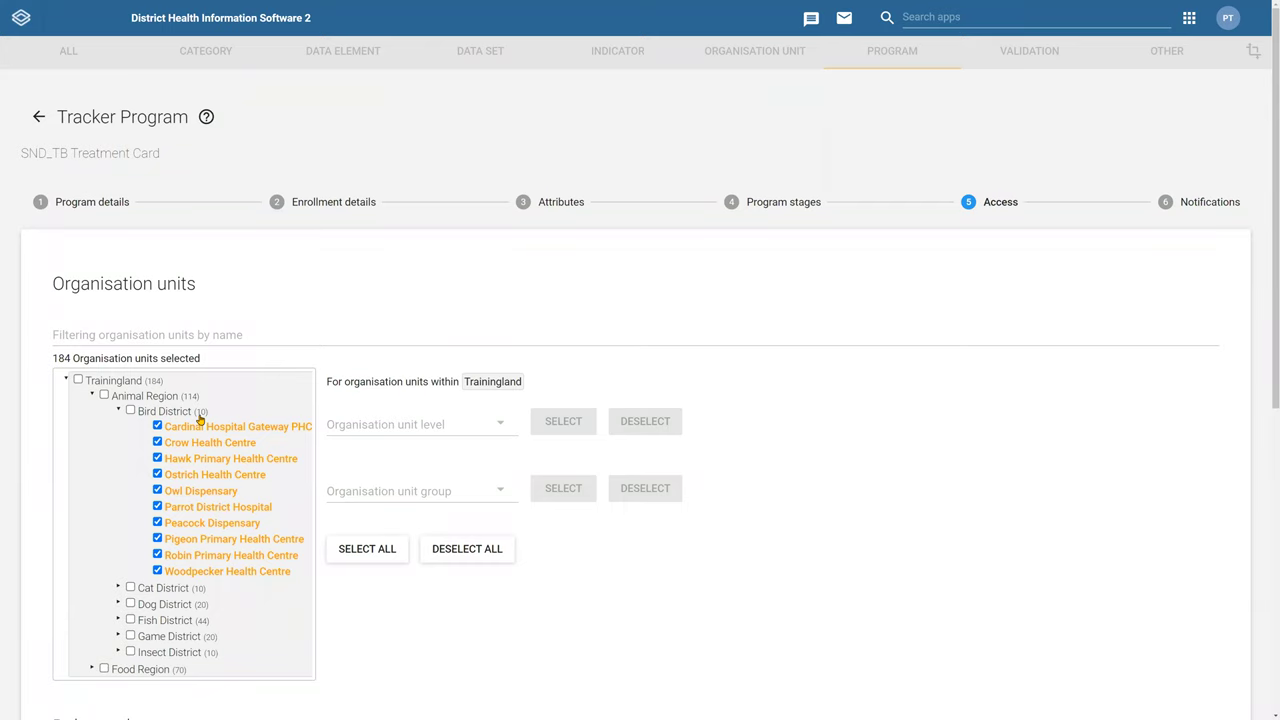
left_click(375, 423)
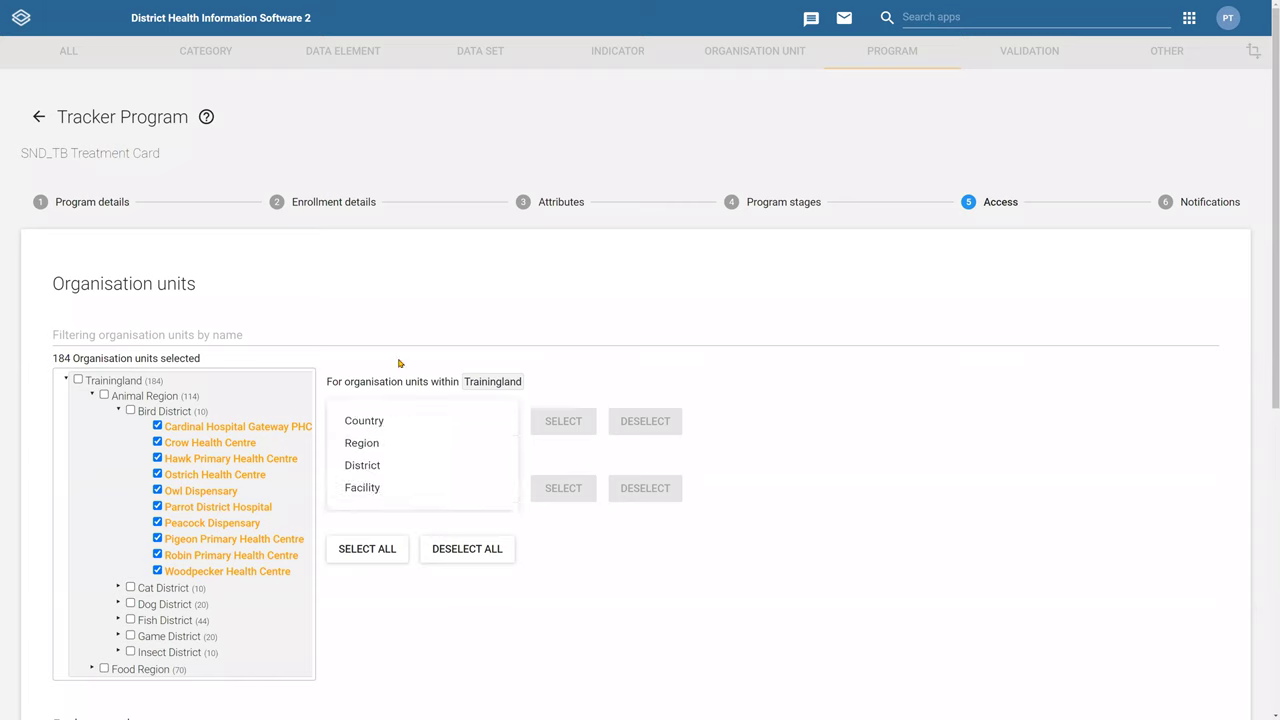
left_click(594, 369)
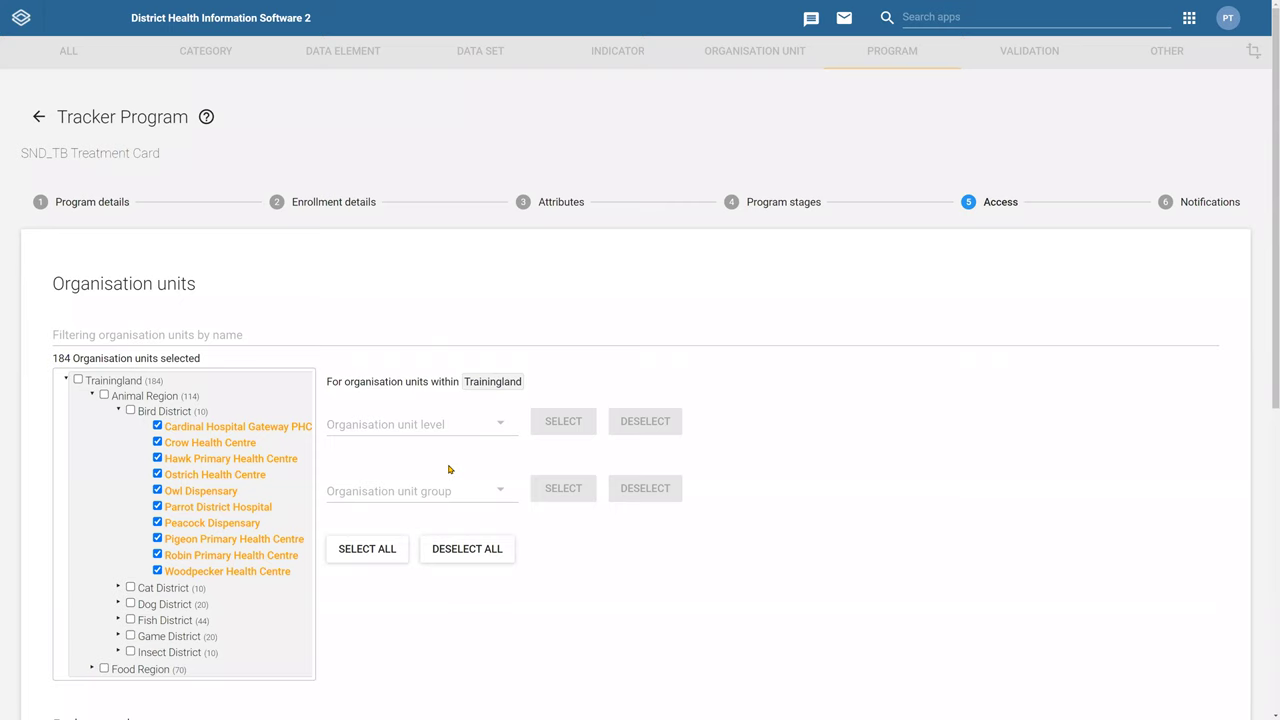
left_click(411, 425)
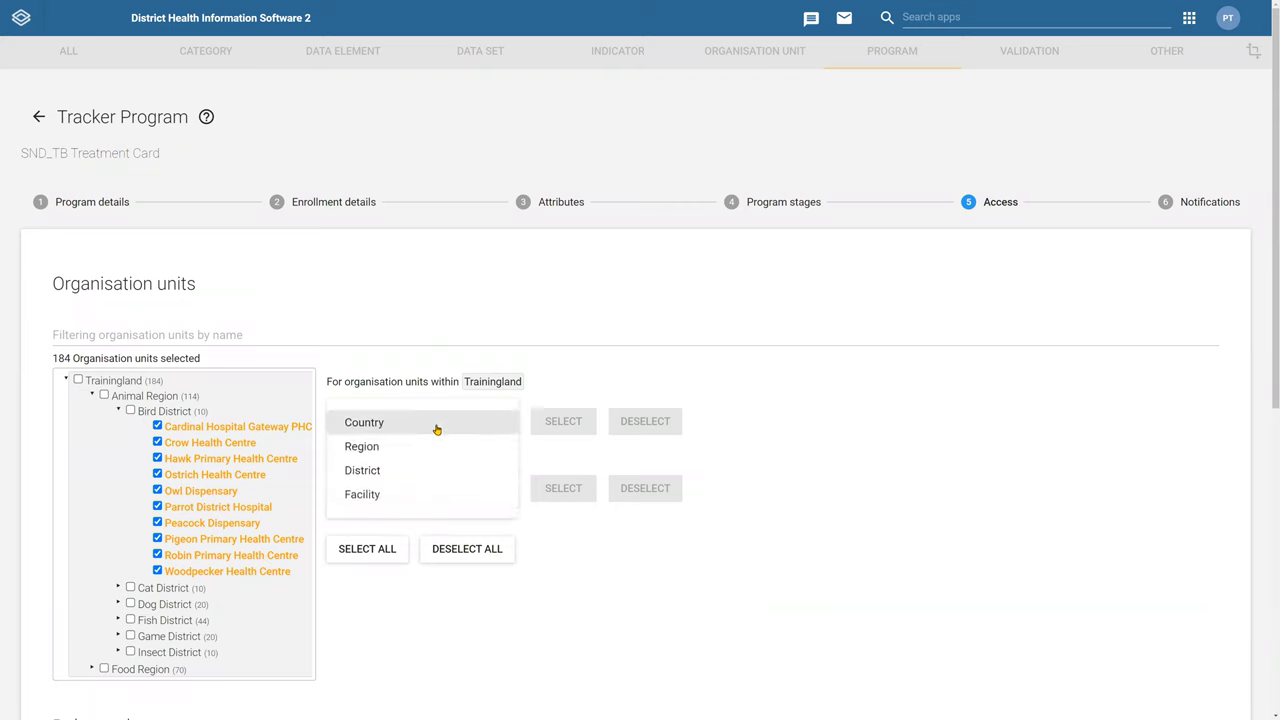
left_click(429, 366)
left_click(483, 549)
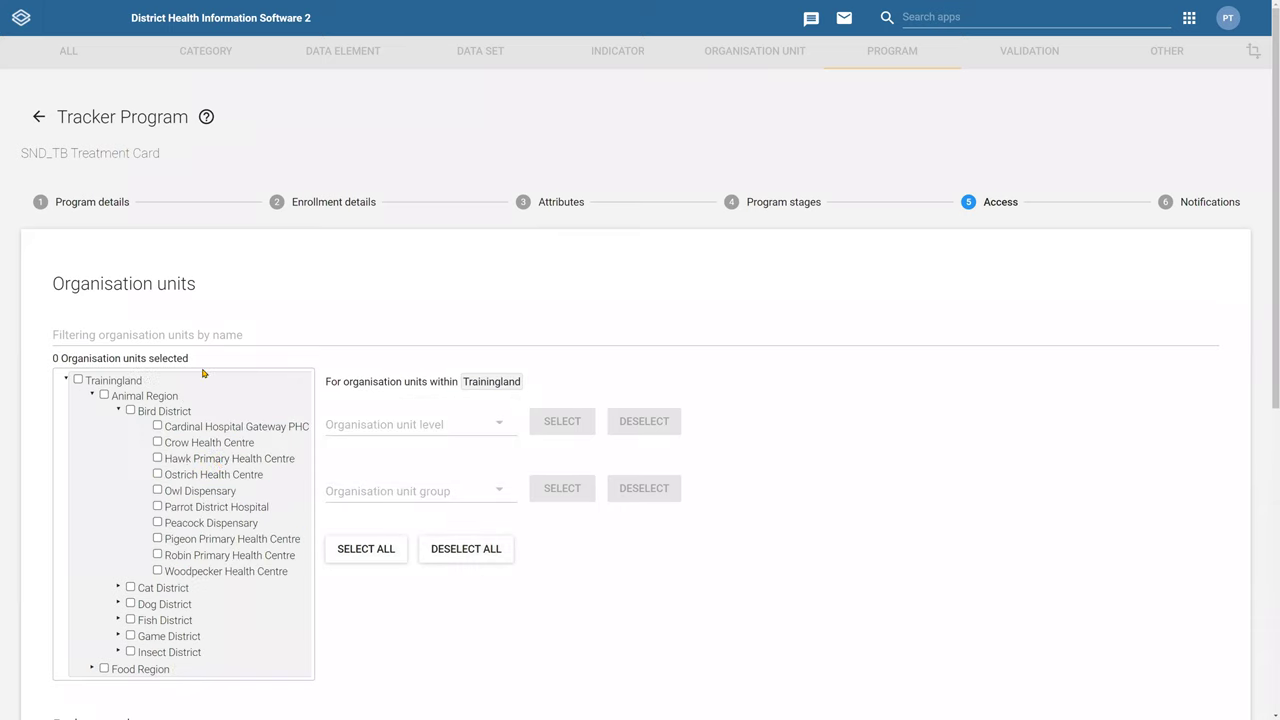
Expand Trainingland and Animal Region to show the Bird District facilities
left_click(66, 379)
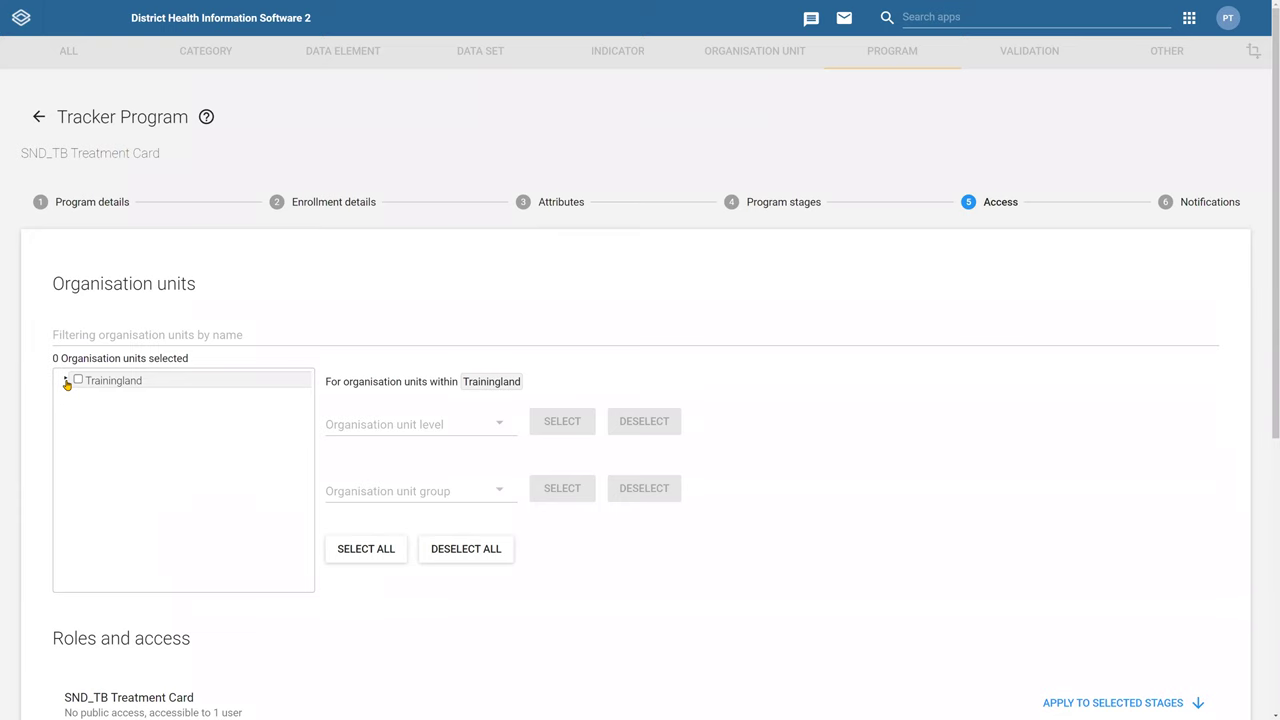
left_click(66, 381)
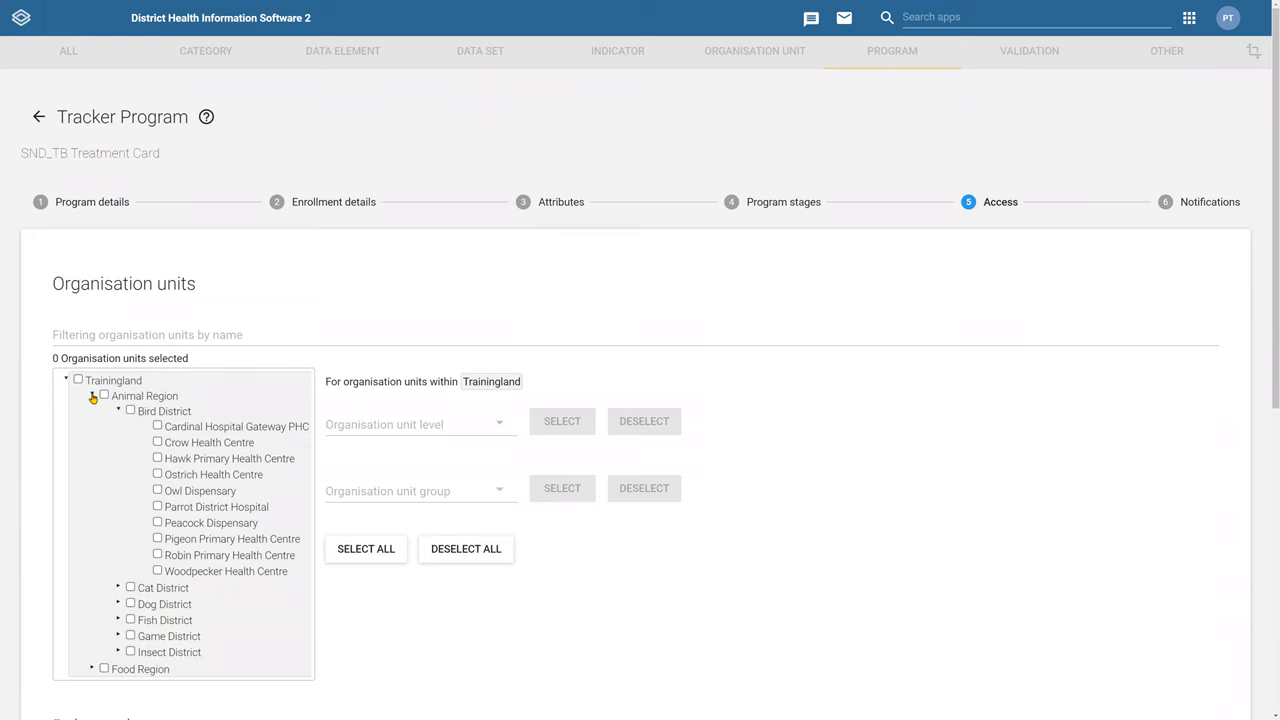
left_click(92, 396)
left_click(92, 396)
Tick Crow, Hawk, Ostrich and Owl facilities, then clear the selection again
left_click(157, 442)
left_click(157, 458)
left_click(157, 474)
left_click(157, 490)
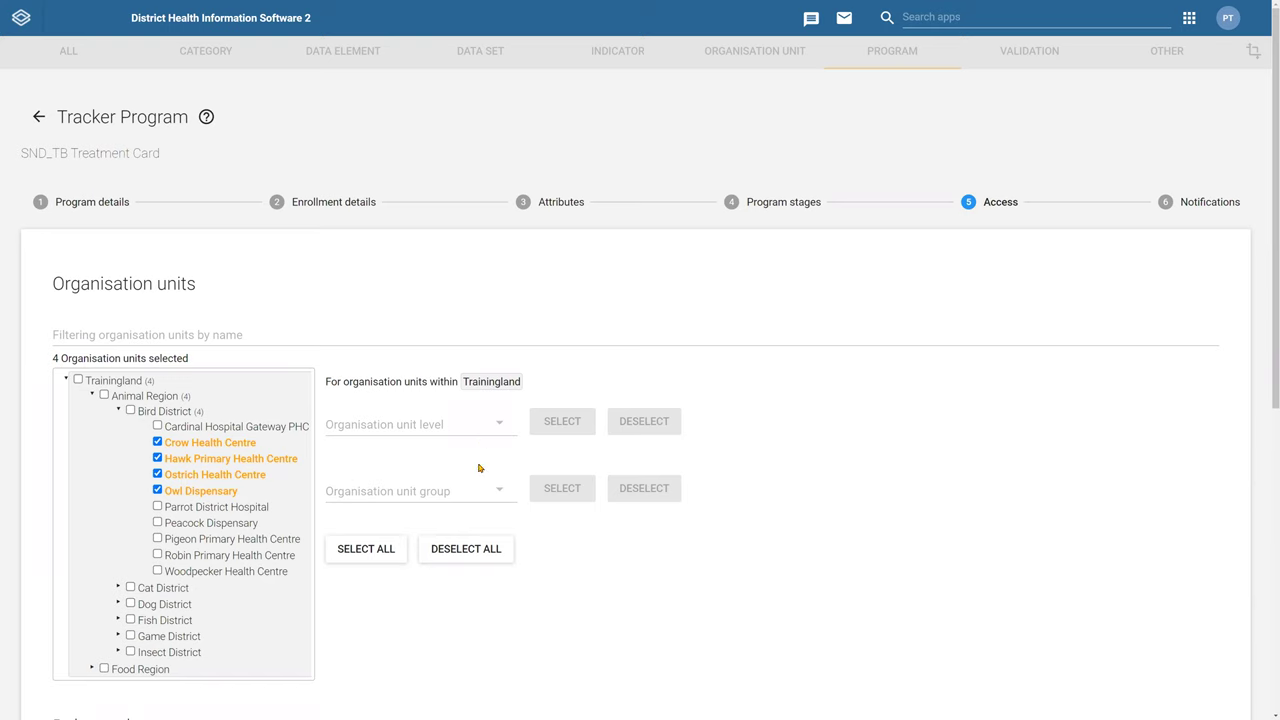
left_click(449, 549)
left_click(474, 497)
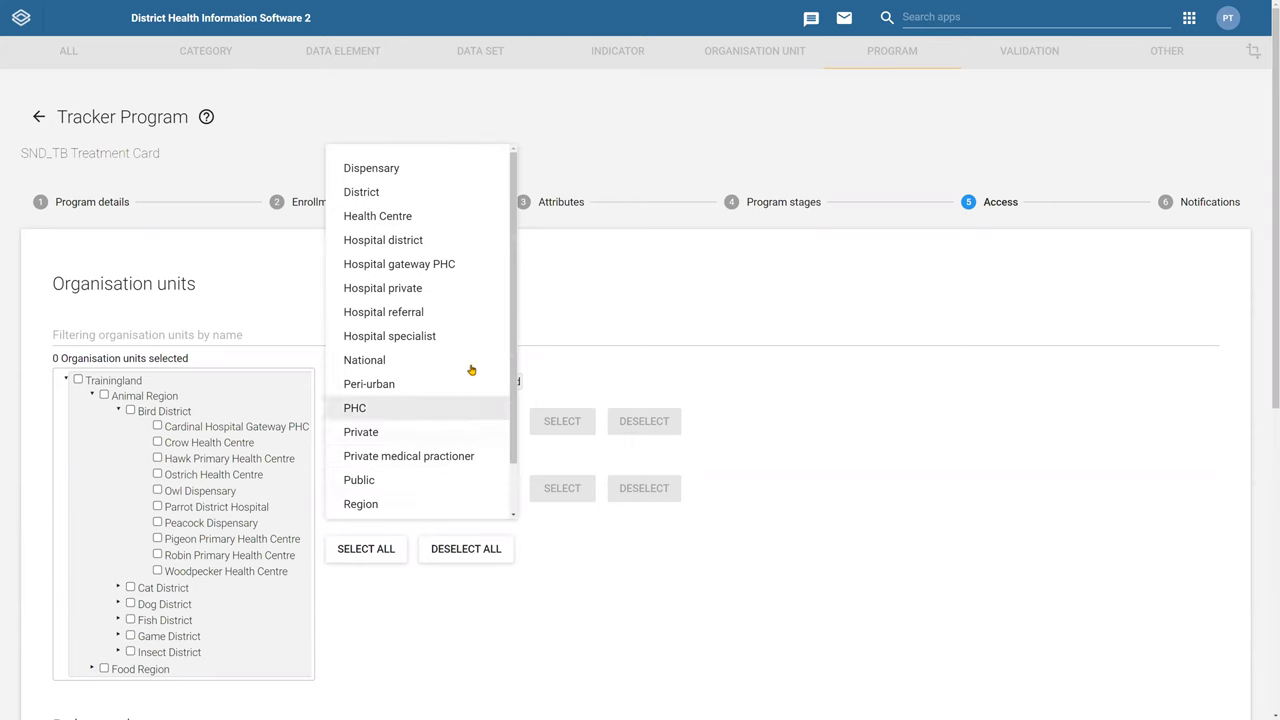
Select all organisation units in the Hospital private group
scroll(468, 372, "down", 1)
scroll(465, 393, "up", 1)
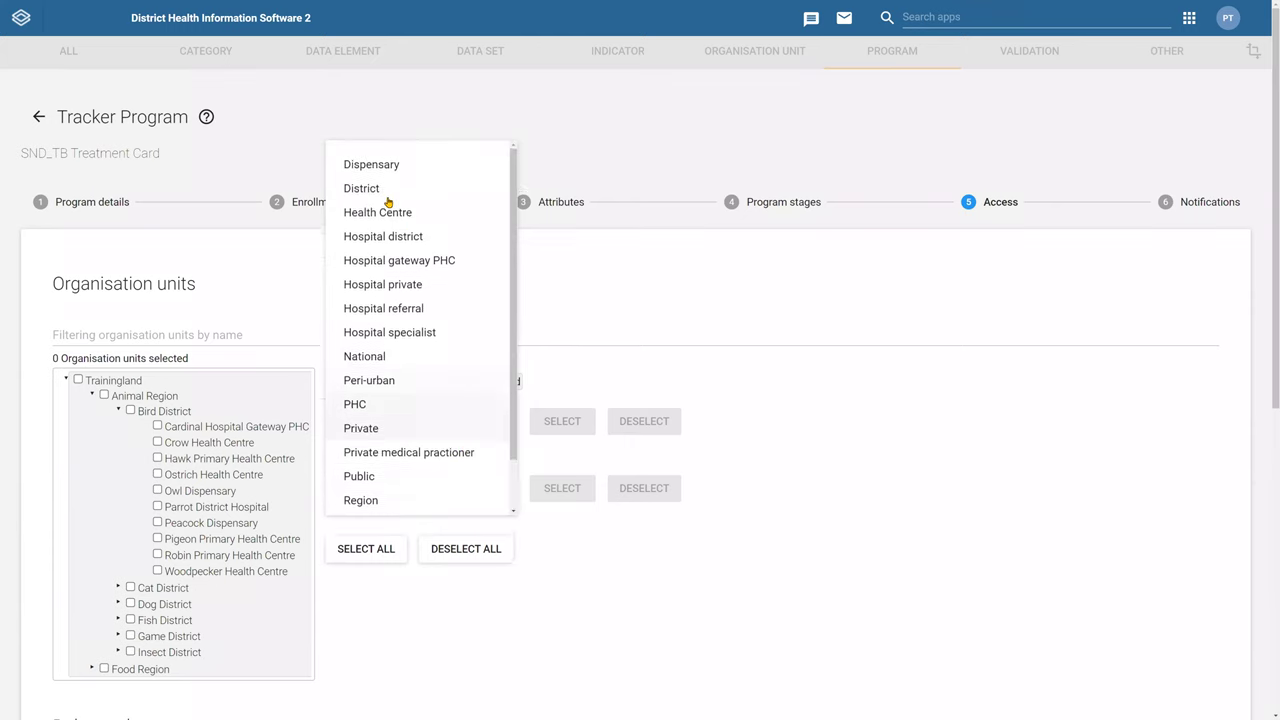
left_click(422, 287)
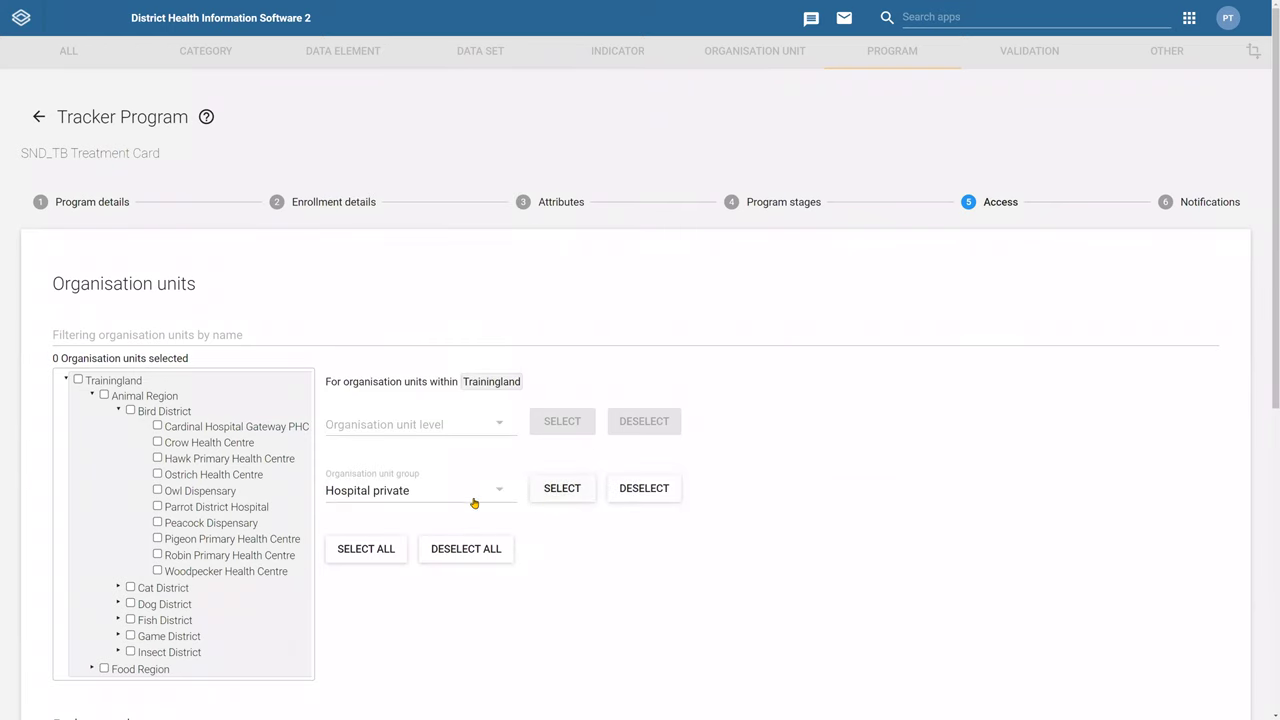
left_click(562, 488)
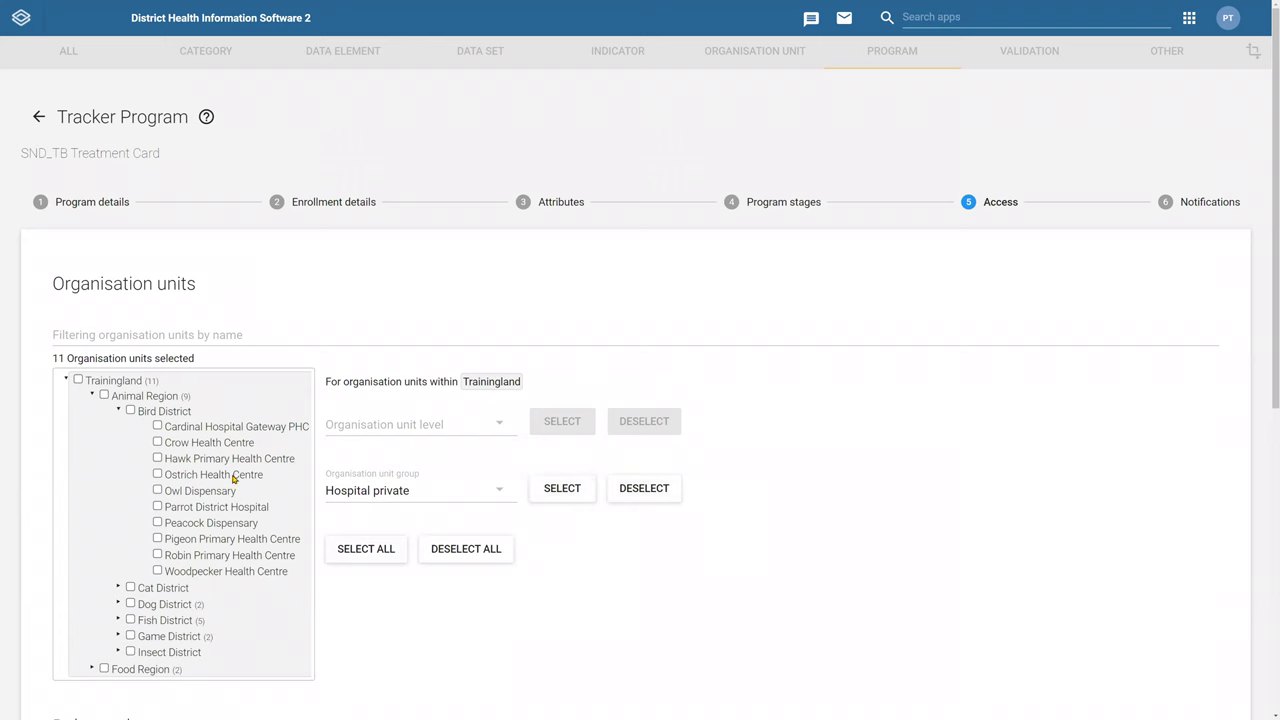
Expand Dog District and add all Hospital district group units to the selection
scroll(140, 520, "down", 1)
scroll(137, 517, "down", 1)
left_click(118, 504)
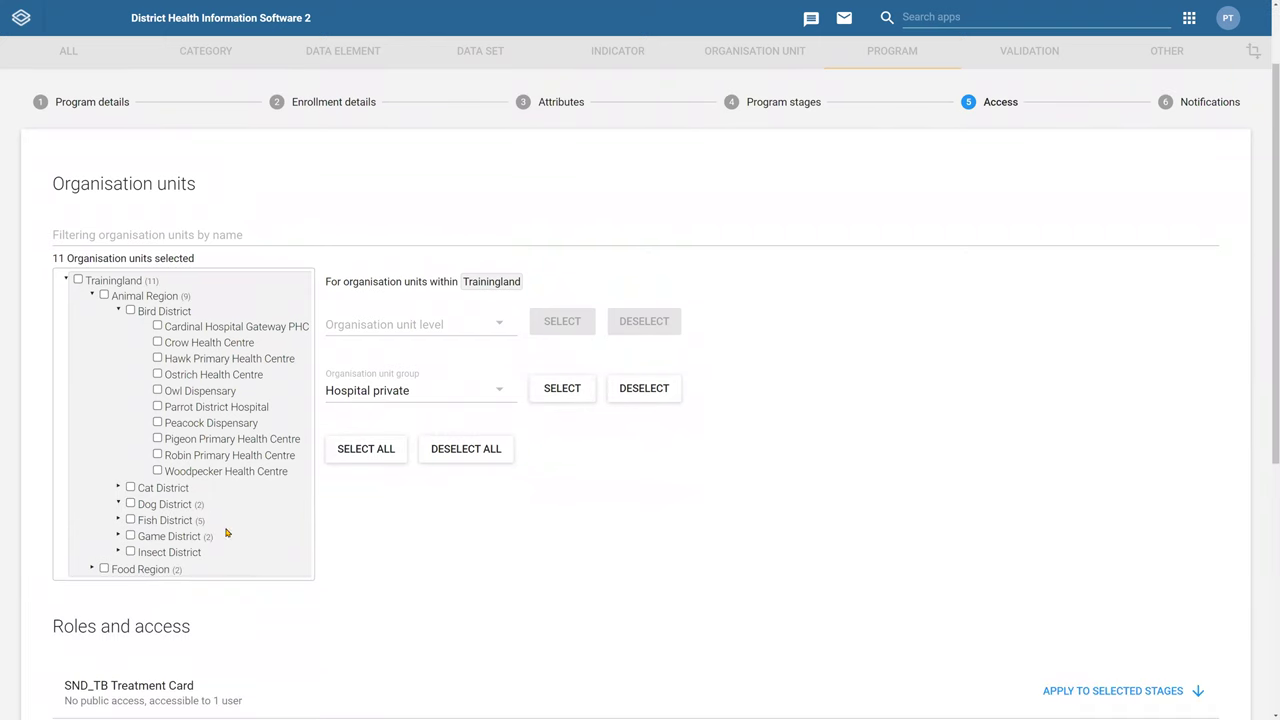
scroll(236, 505, "down", 2)
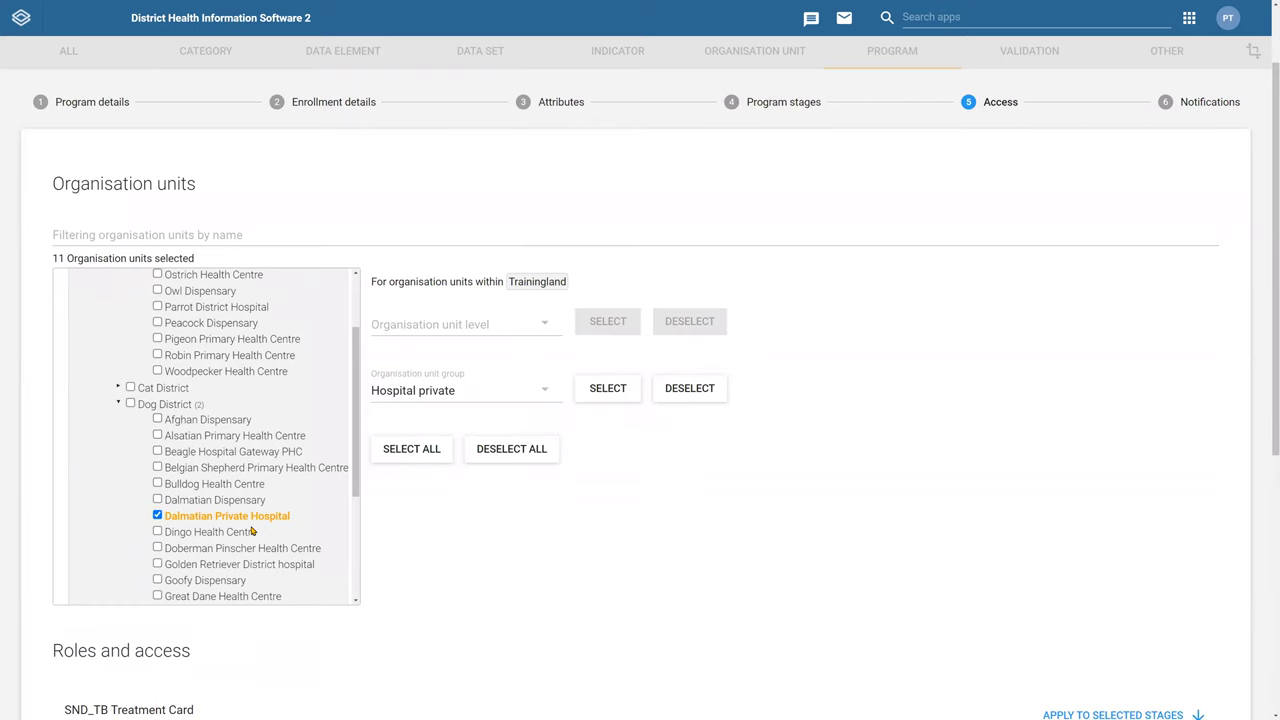
left_click(419, 392)
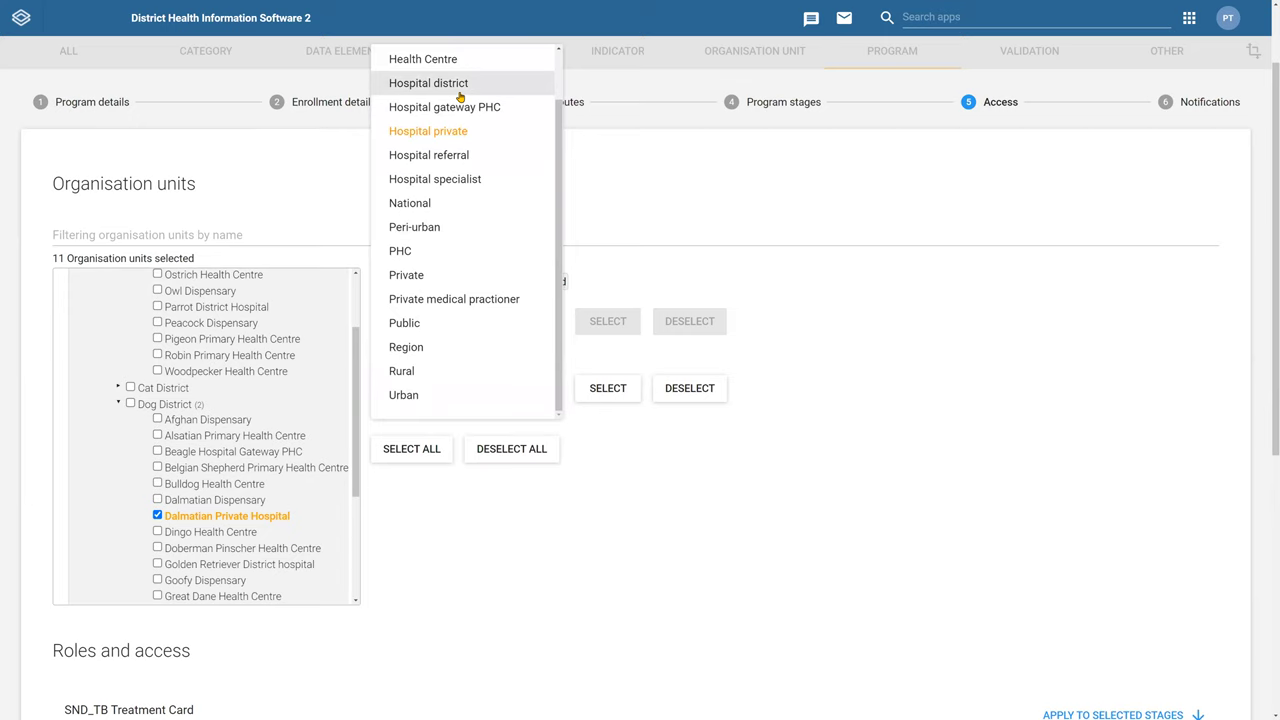
left_click(460, 84)
left_click(608, 389)
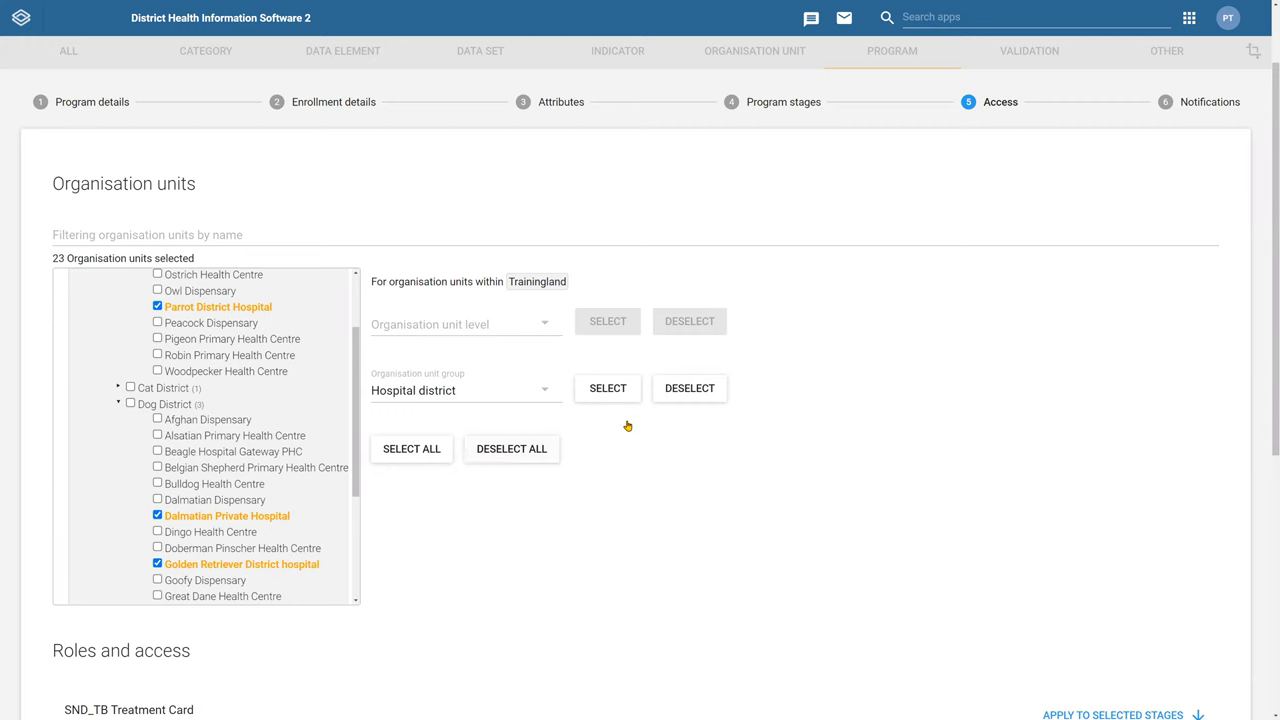
Remove the Hospital district units and deselect all organisation units
left_click(689, 389)
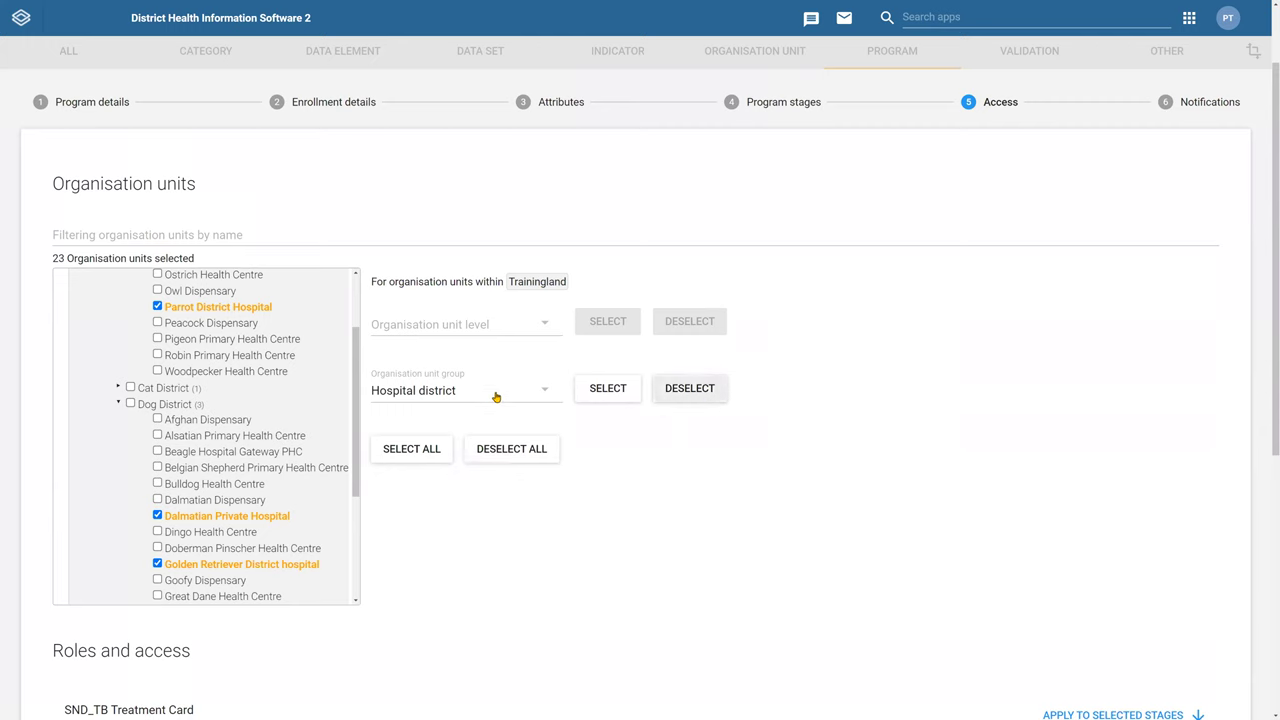
left_click(674, 388)
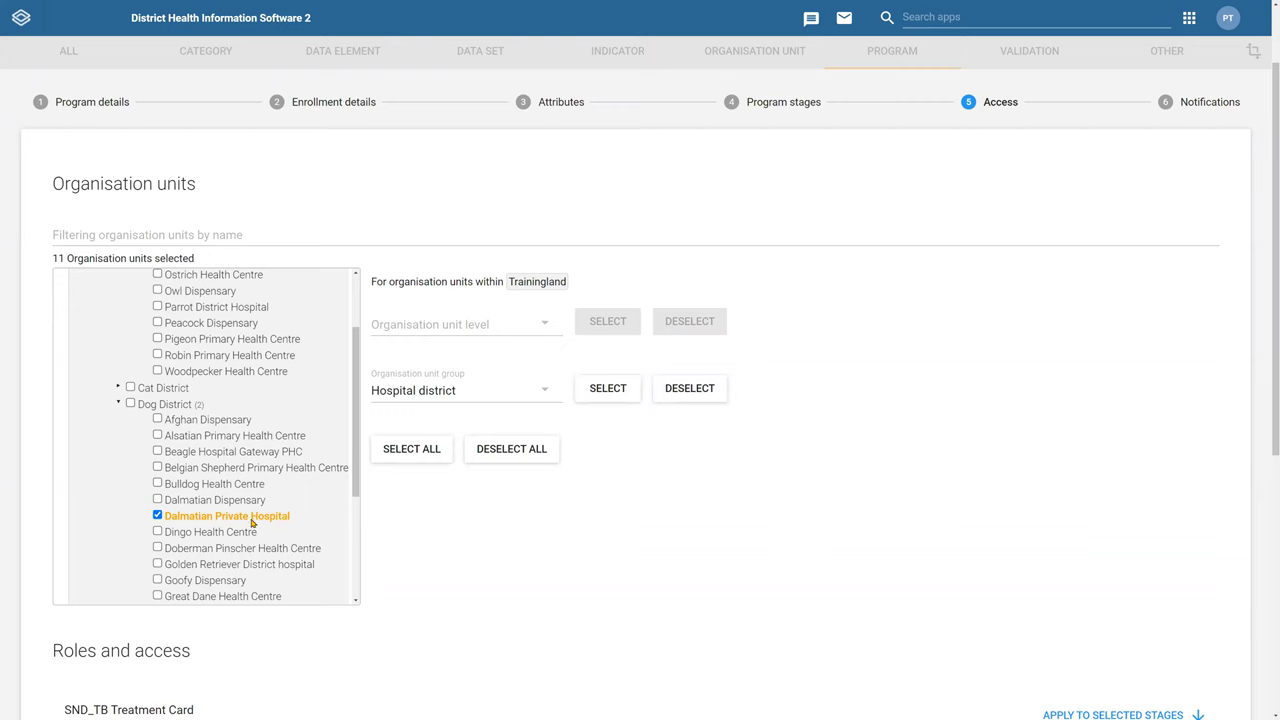
left_click(530, 398)
scroll(502, 300, "up", 3)
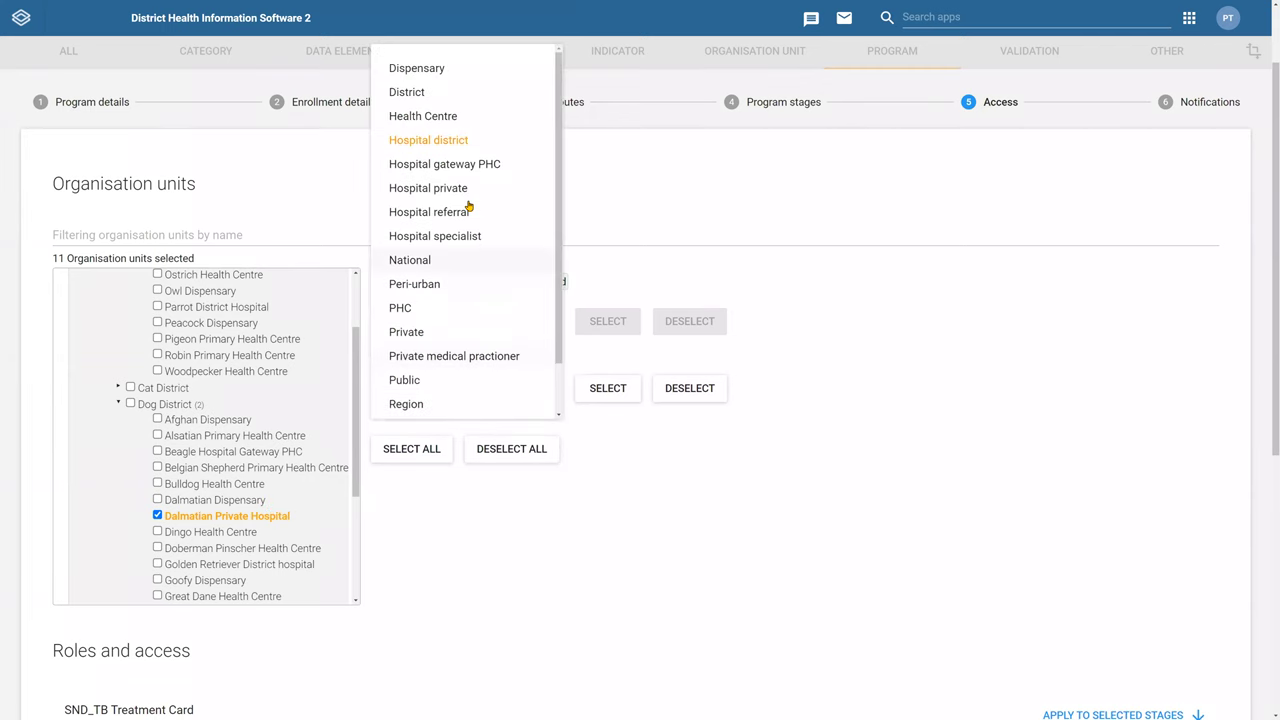
scroll(688, 535, "up", 2)
left_click(688, 535)
left_click(521, 548)
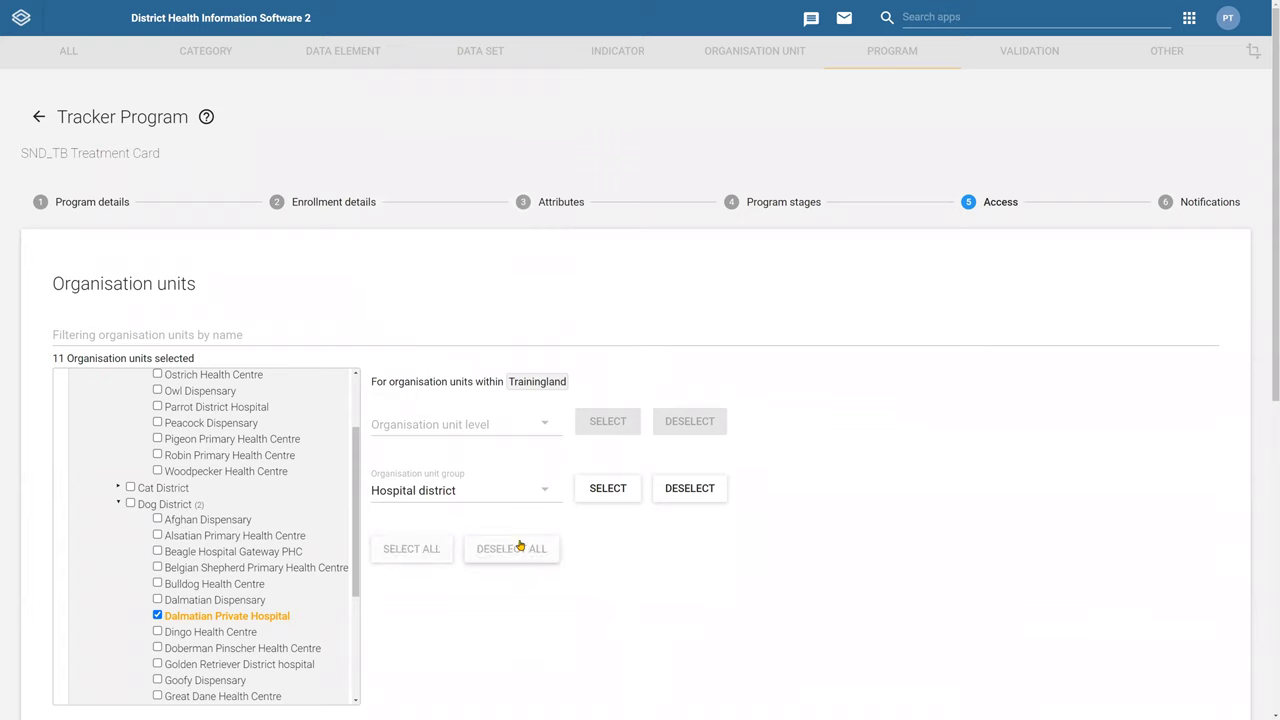
left_click(506, 435)
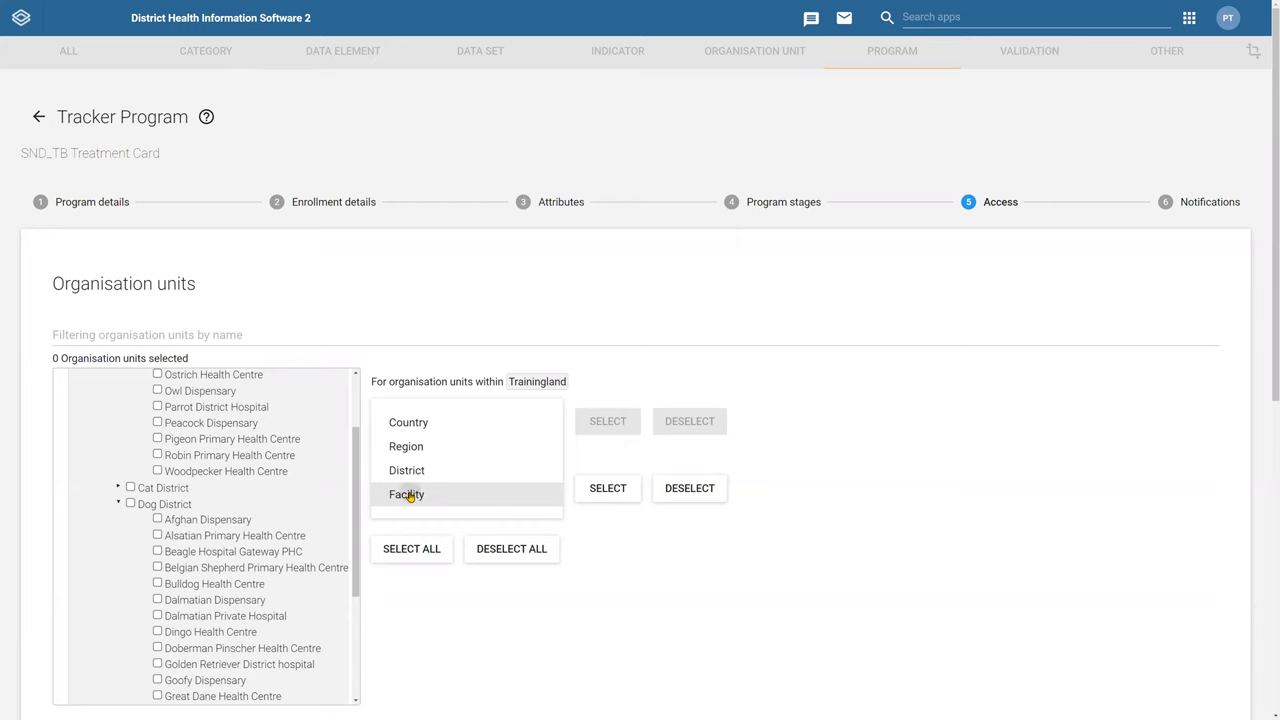
Choose the Facility level and select all facilities under Trainingland
left_click(409, 495)
left_click(606, 433)
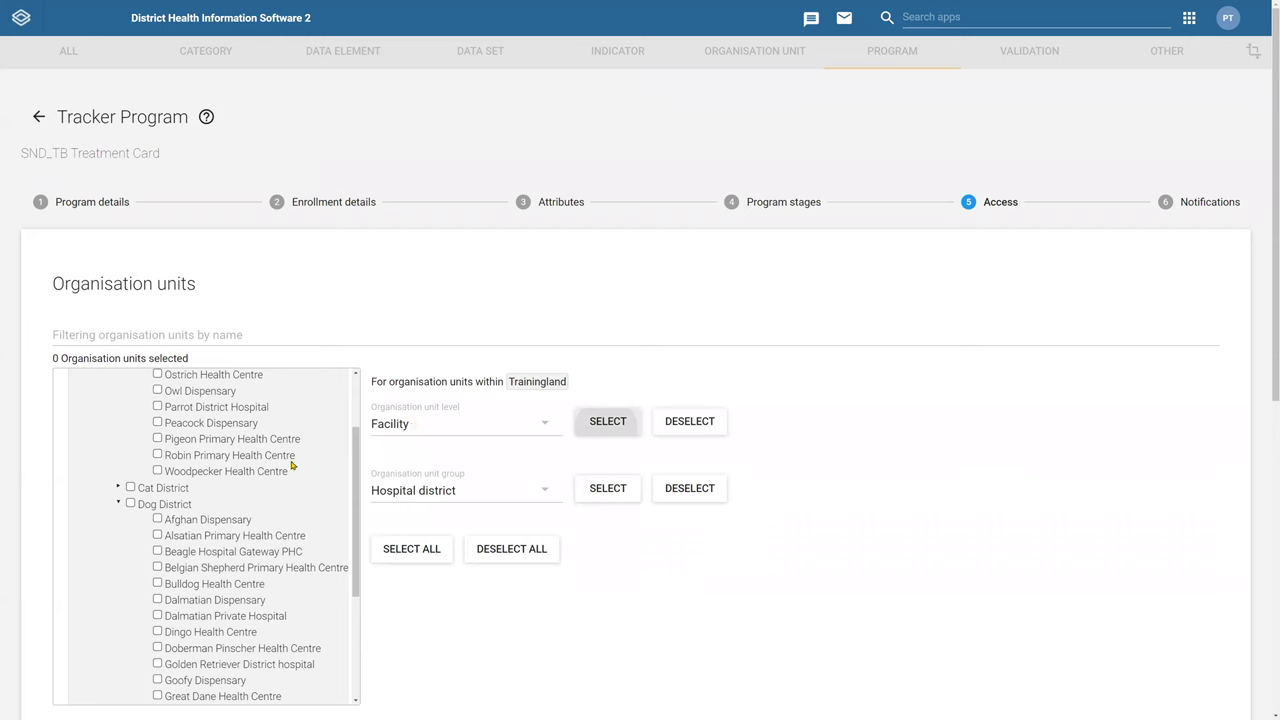
scroll(275, 464, "up", 2)
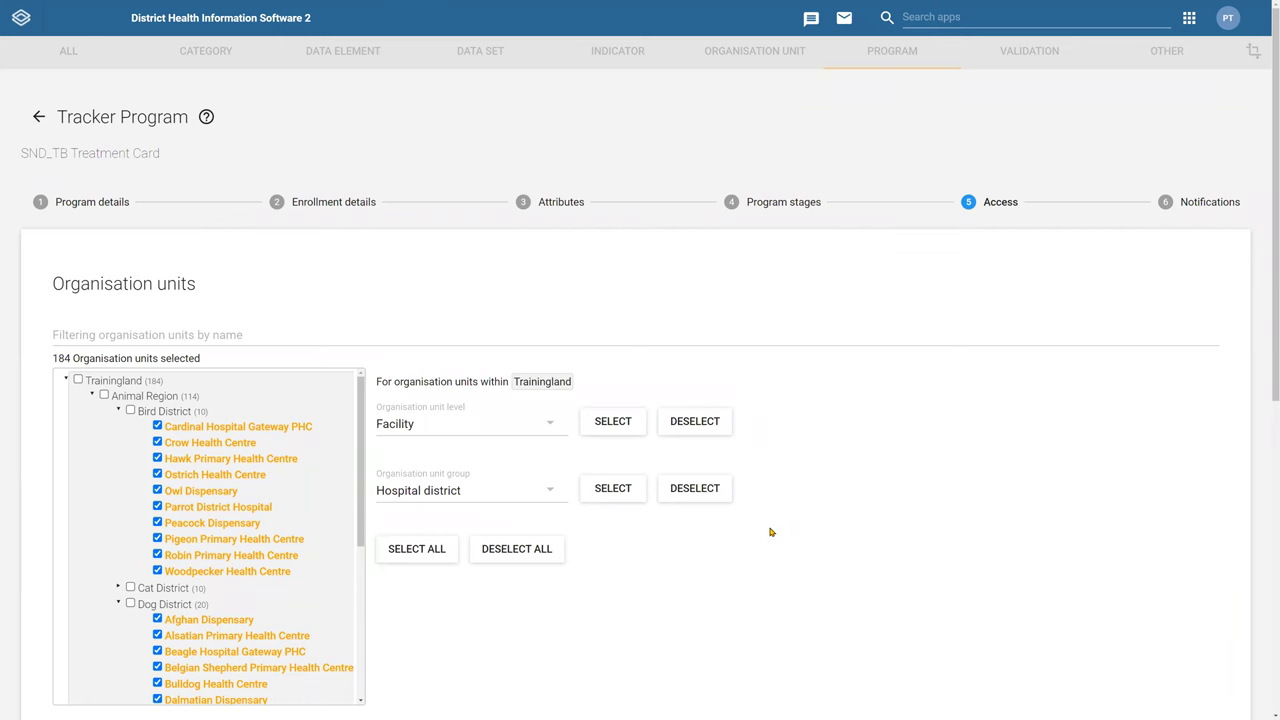
scroll(770, 532, "down", 2)
scroll(729, 519, "down", 3)
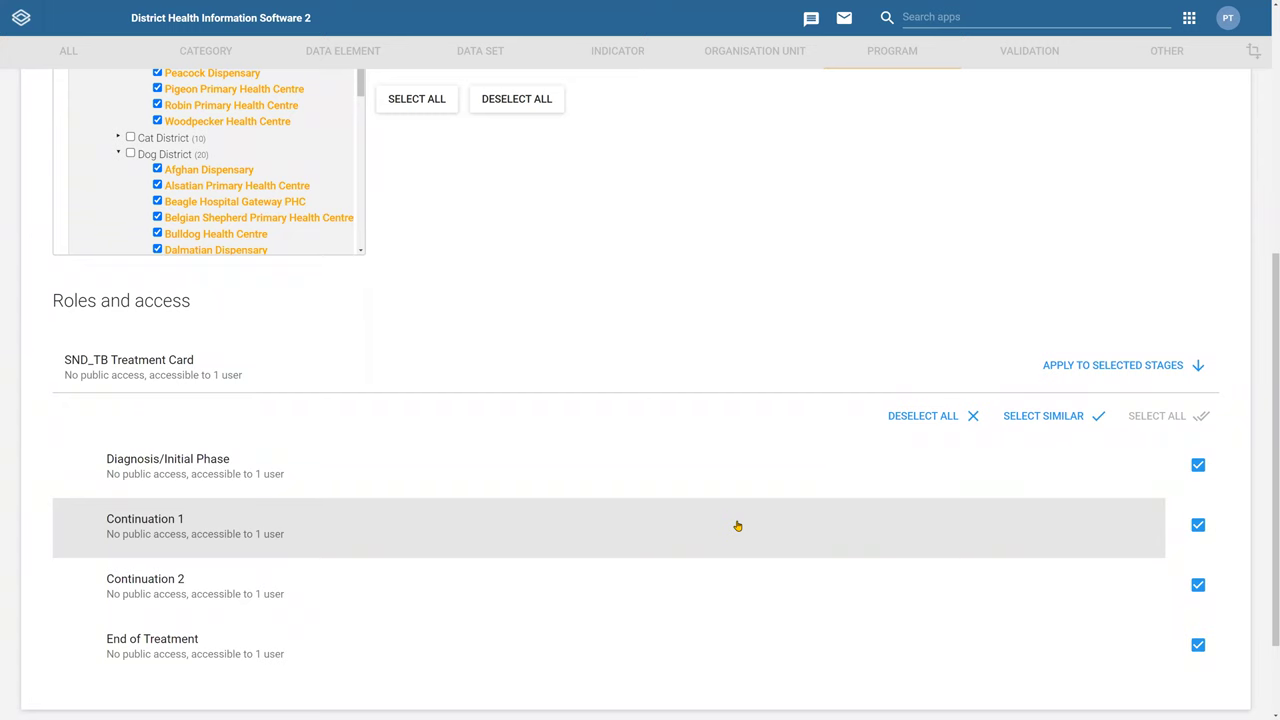
Scroll to Roles and access and open the SND_TB Treatment Card program's sharing settings
scroll(457, 297, "down", 1)
scroll(300, 260, "up", 3)
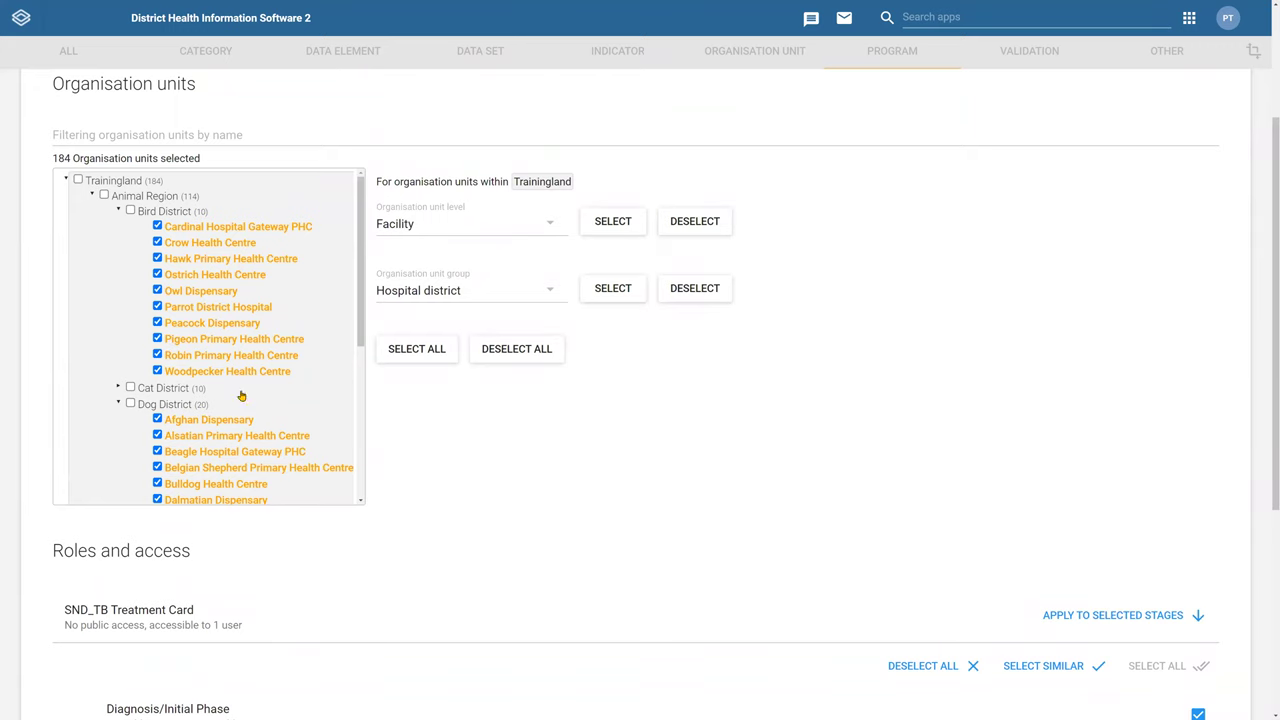
scroll(815, 538, "down", 2)
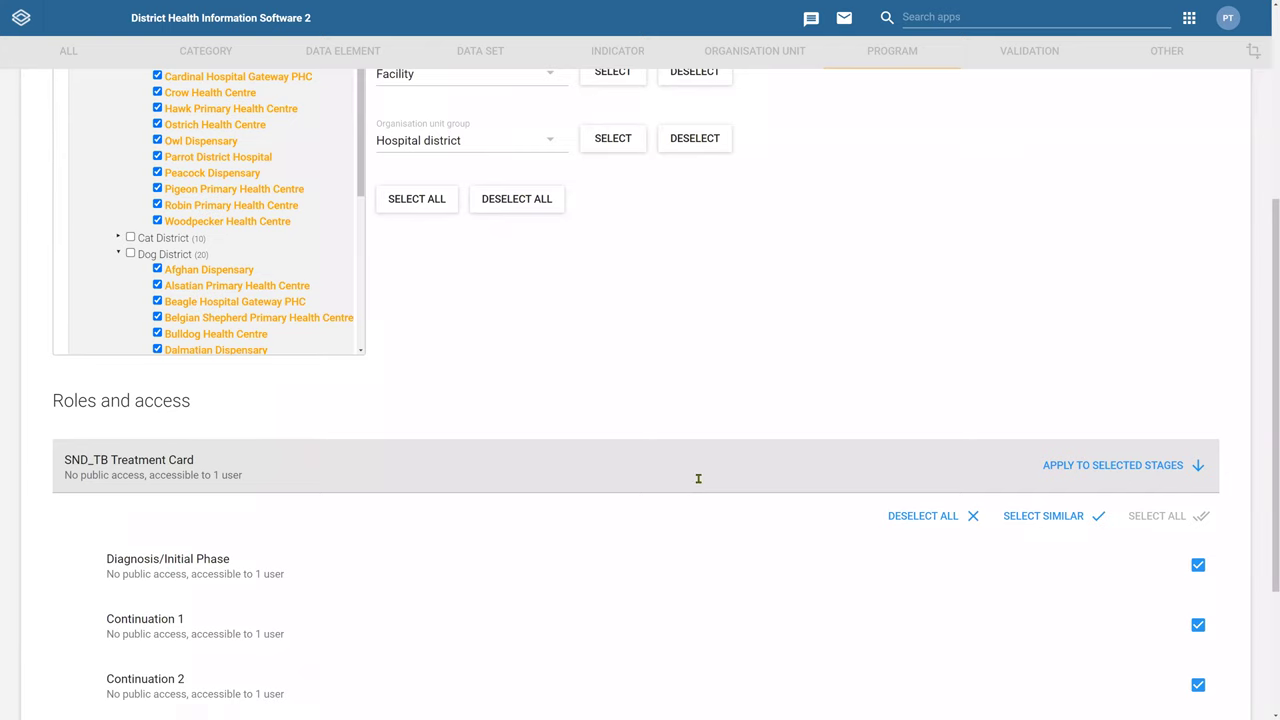
left_click(699, 484)
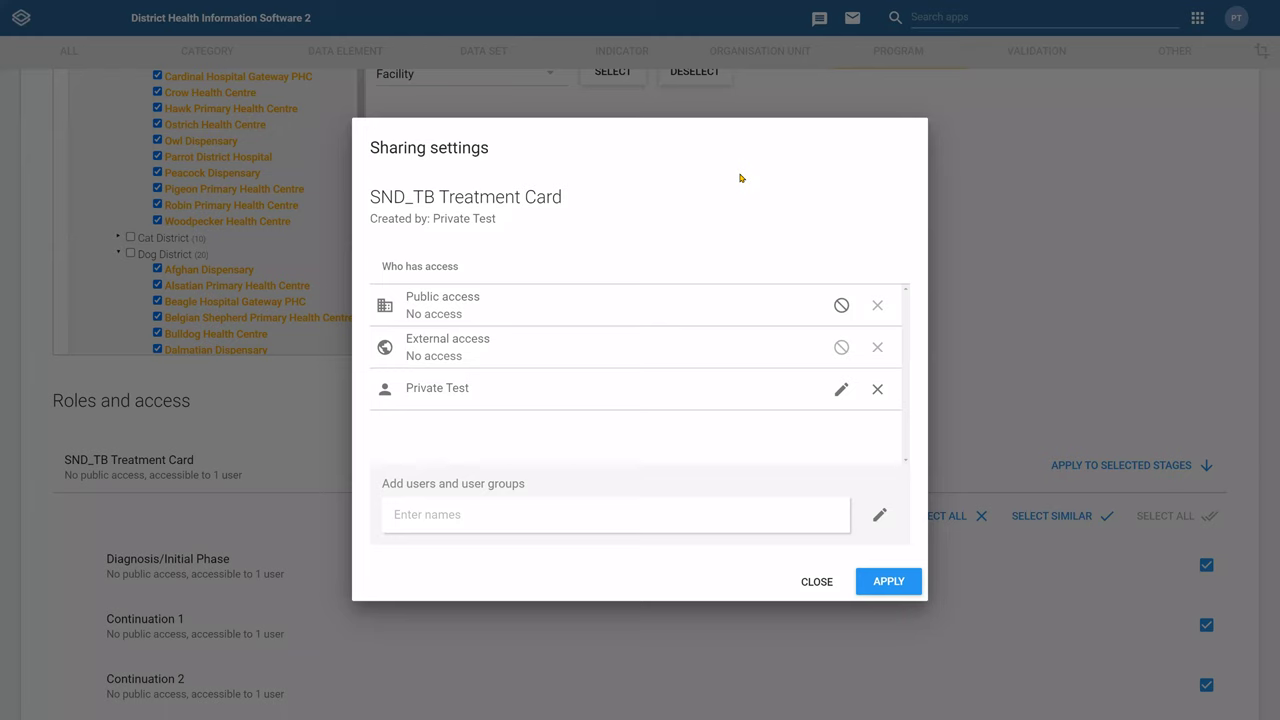
left_click(841, 306)
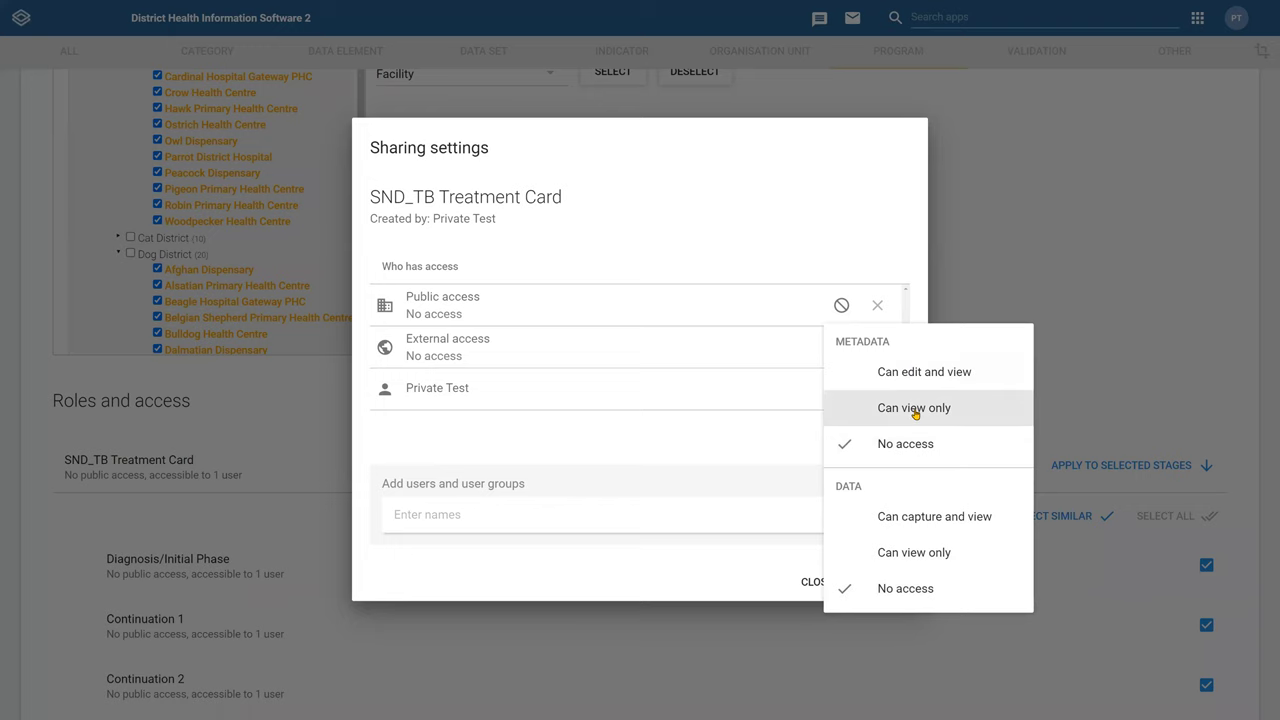
left_click(915, 410)
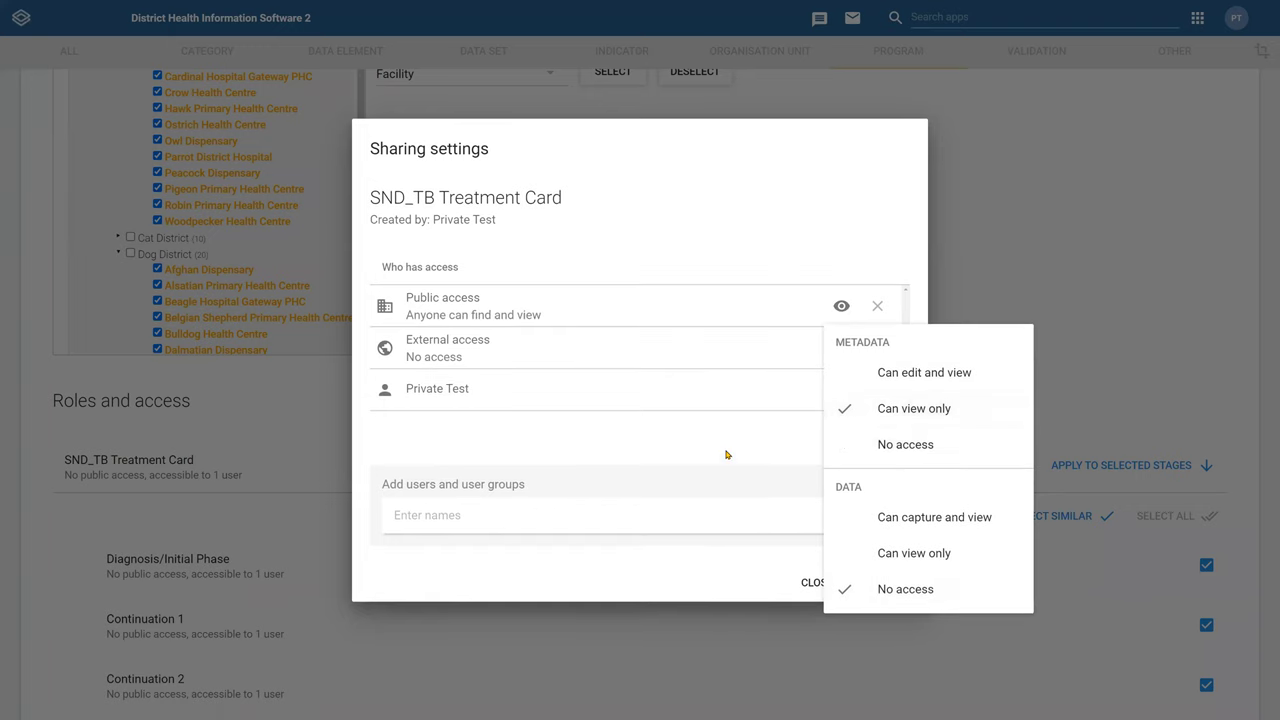
left_click(886, 378)
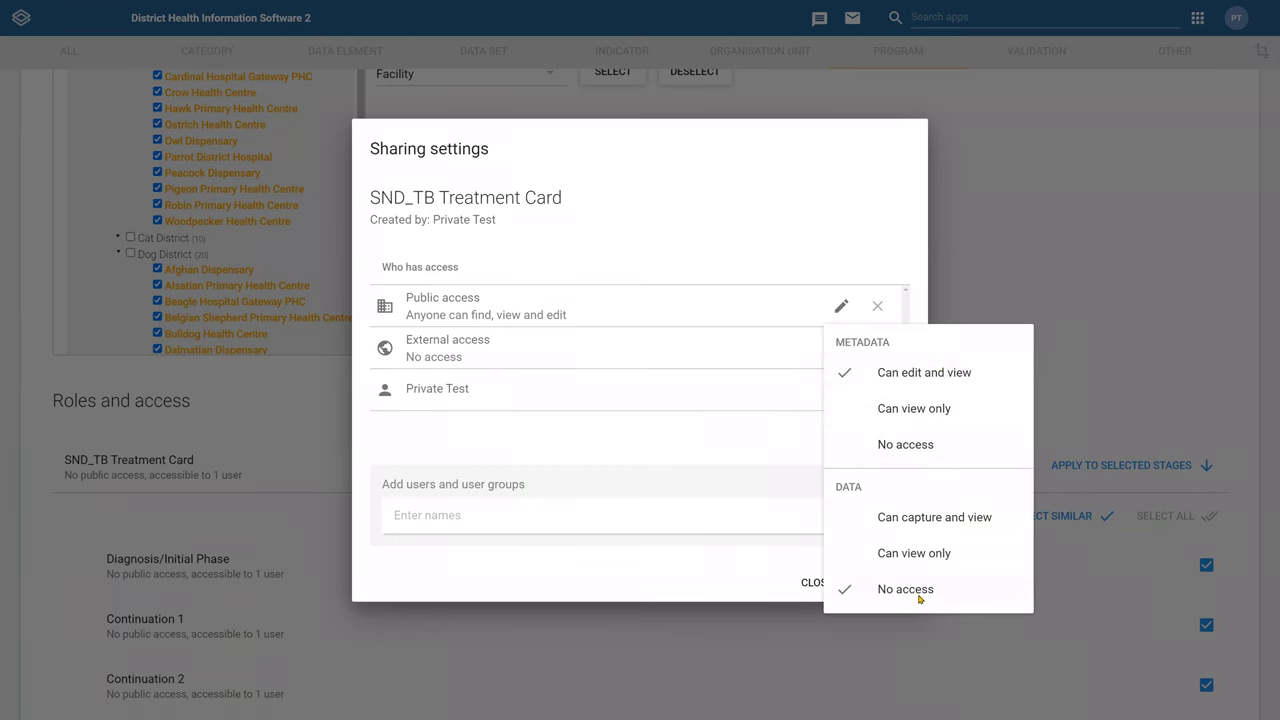
left_click(845, 388)
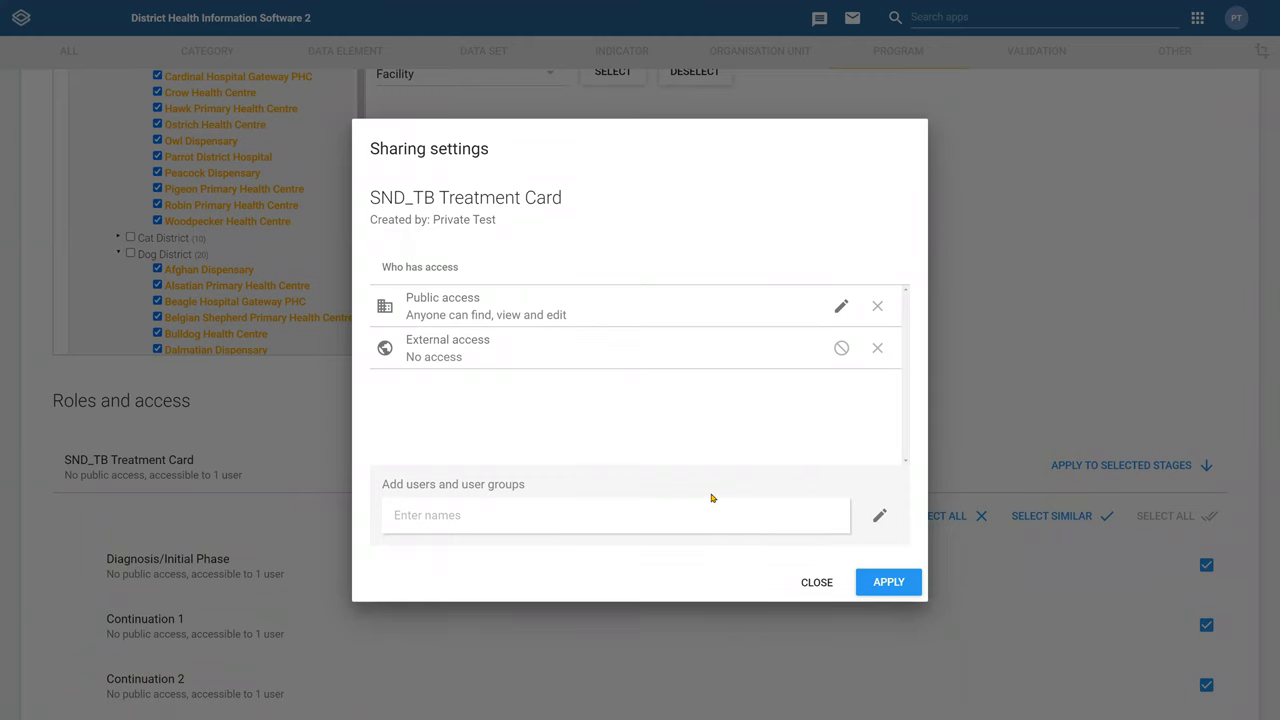
left_click(816, 584)
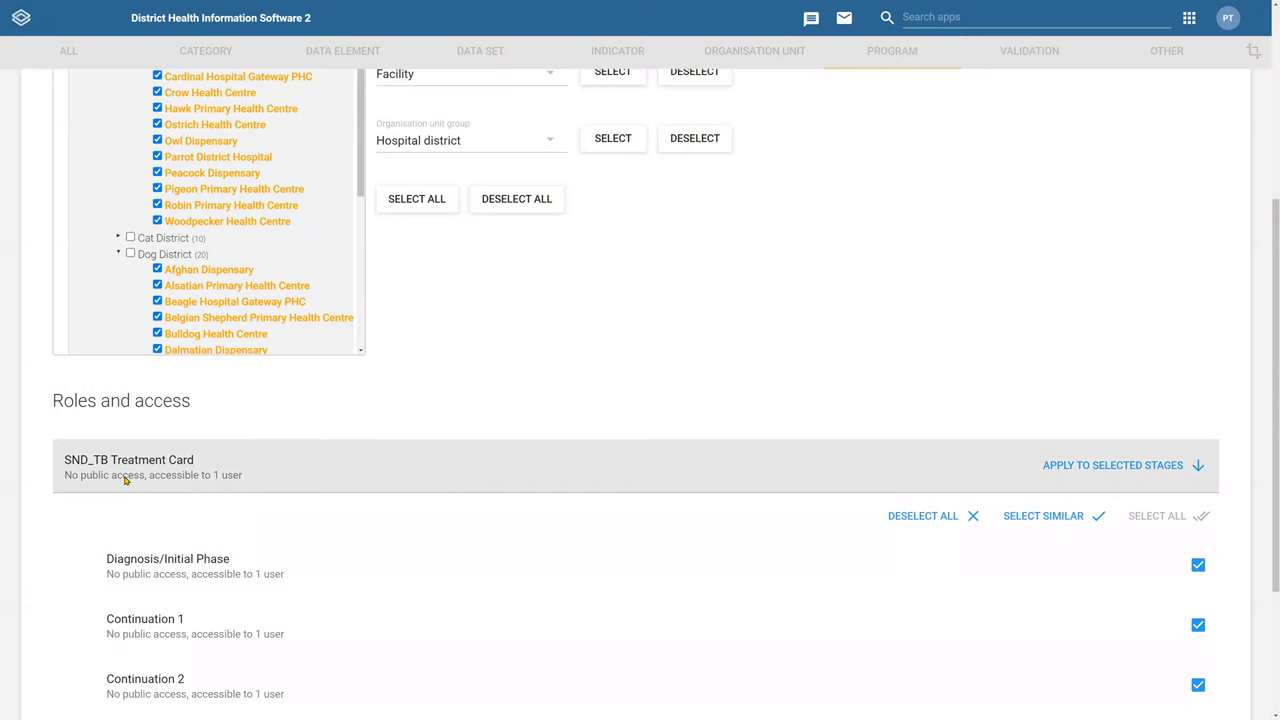
left_click(126, 476)
Remove the test user, set public access to Can edit and view, then revert public access to none
left_click(877, 389)
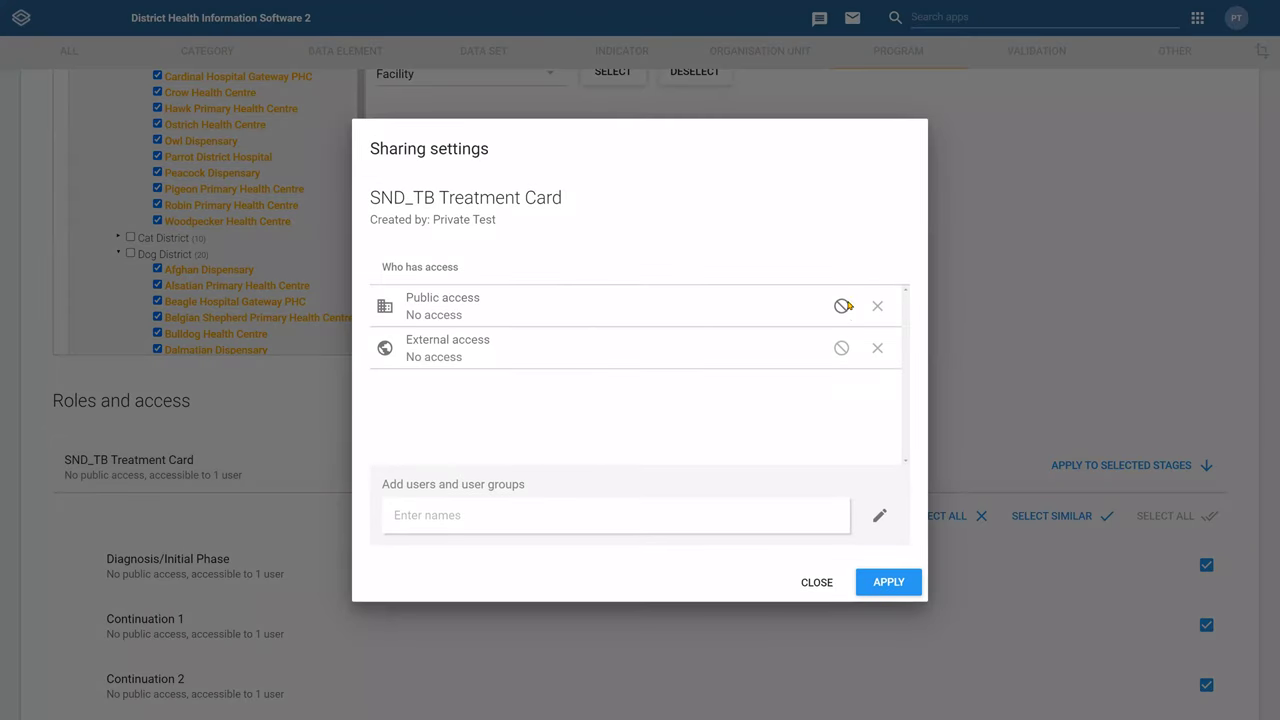
left_click(841, 305)
left_click(907, 379)
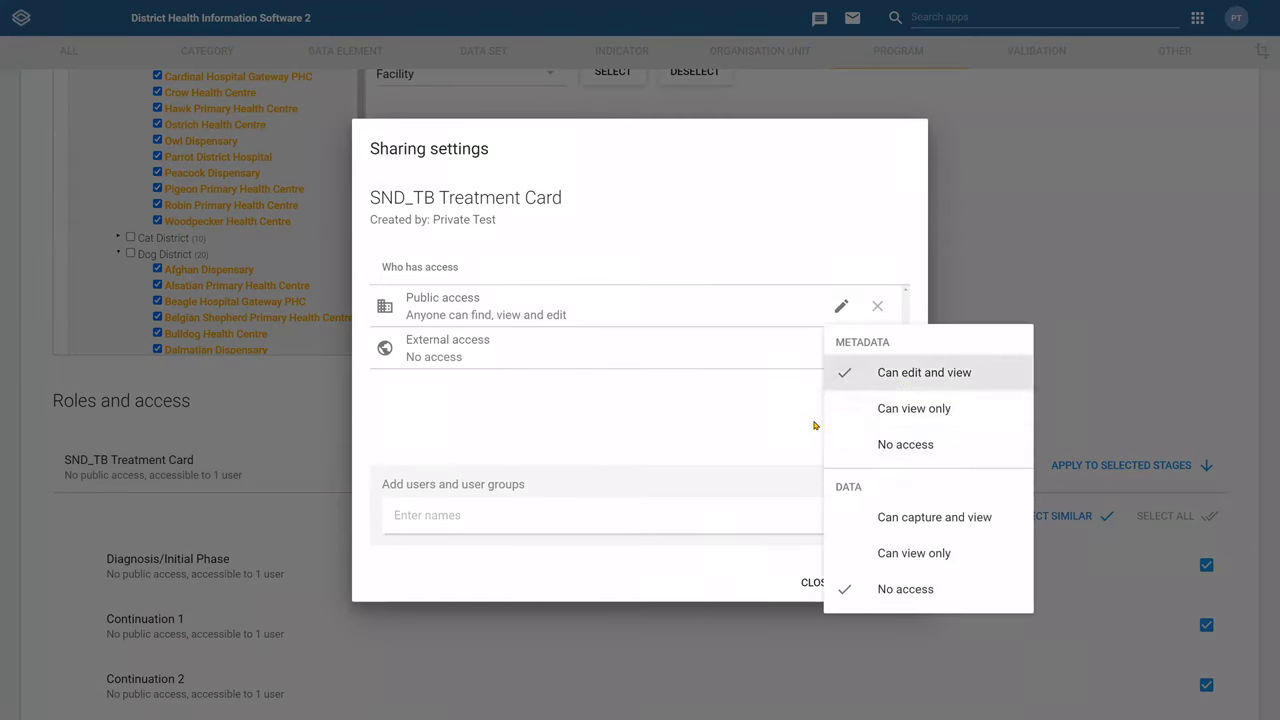
left_click(726, 453)
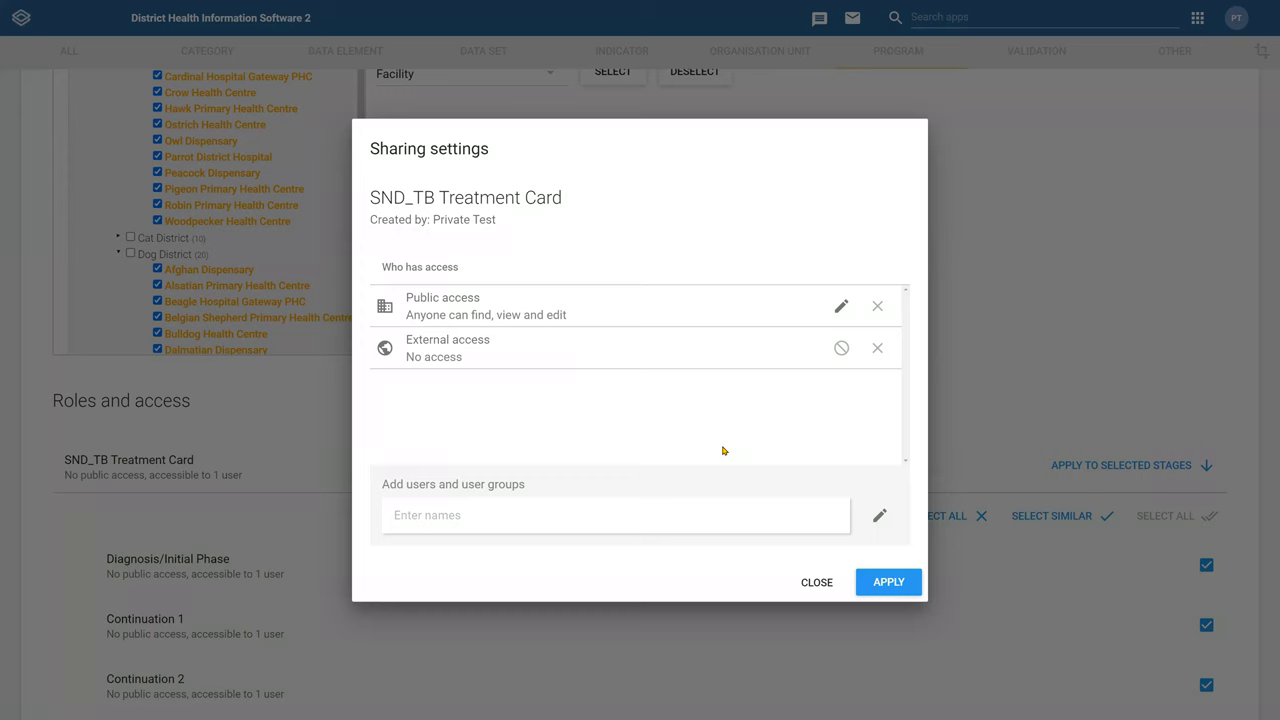
left_click(846, 309)
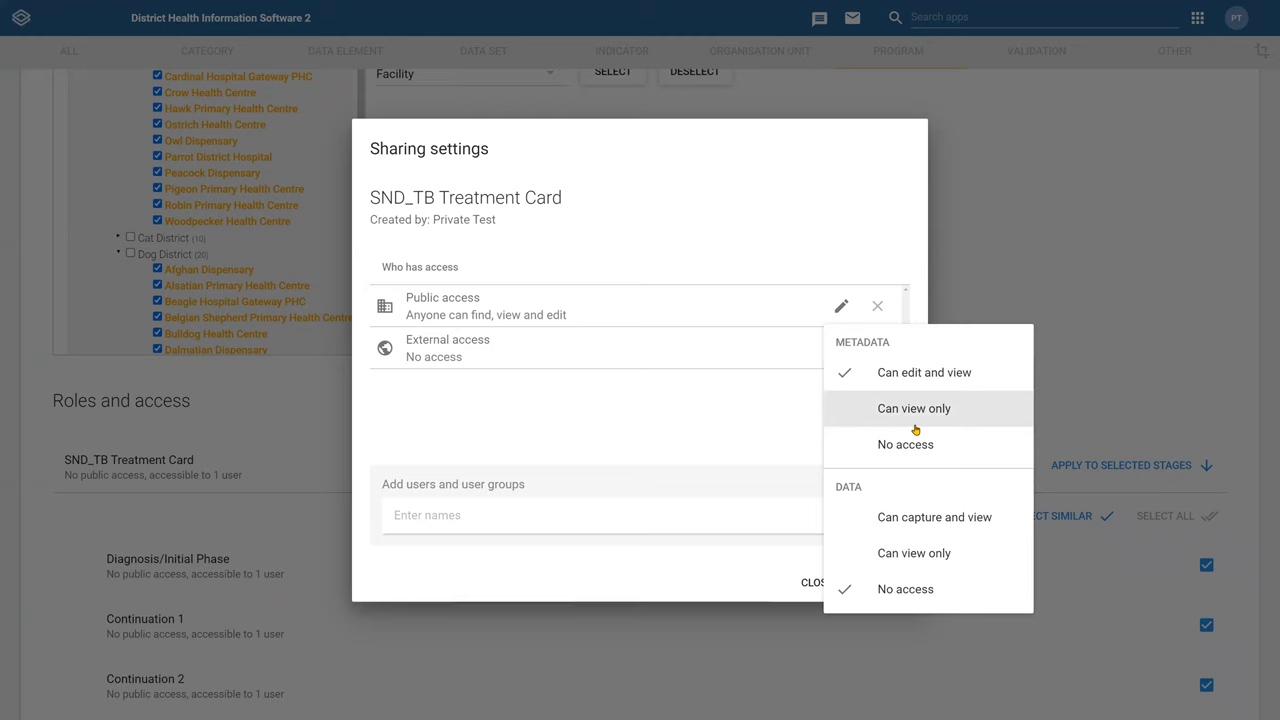
left_click(899, 447)
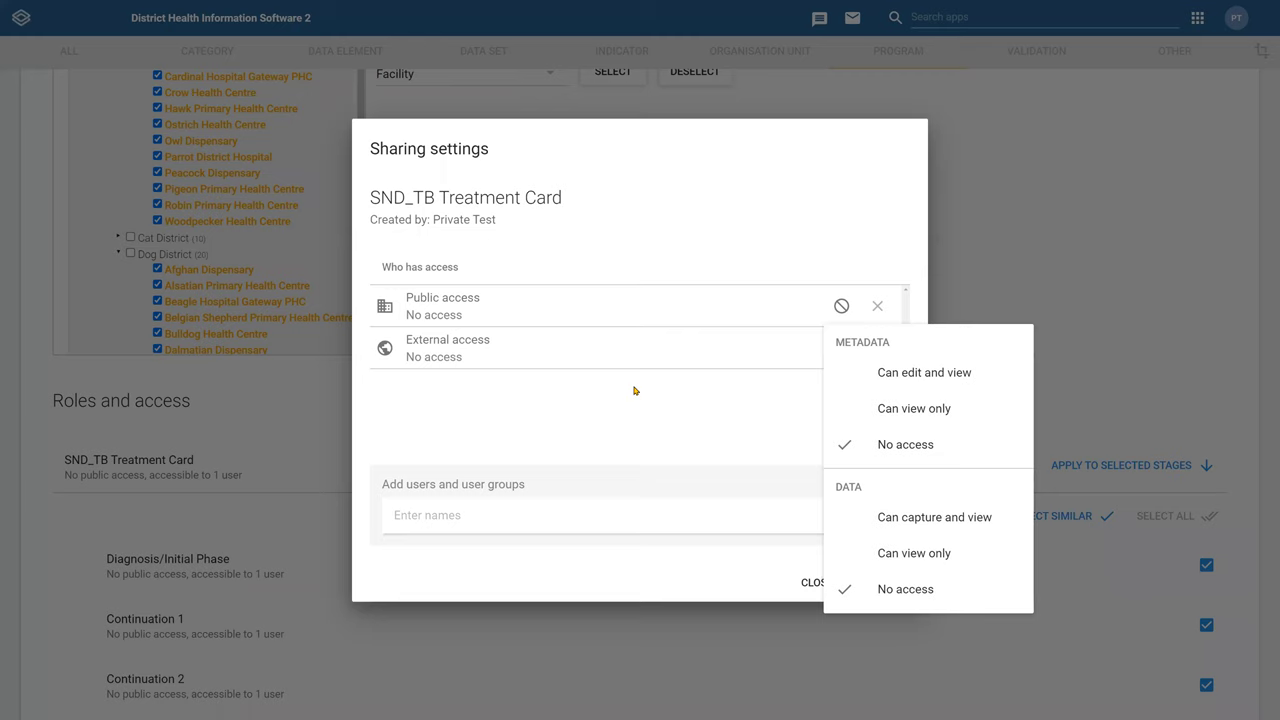
Close the public access options and begin a search in Add users and user groups
left_click(634, 391)
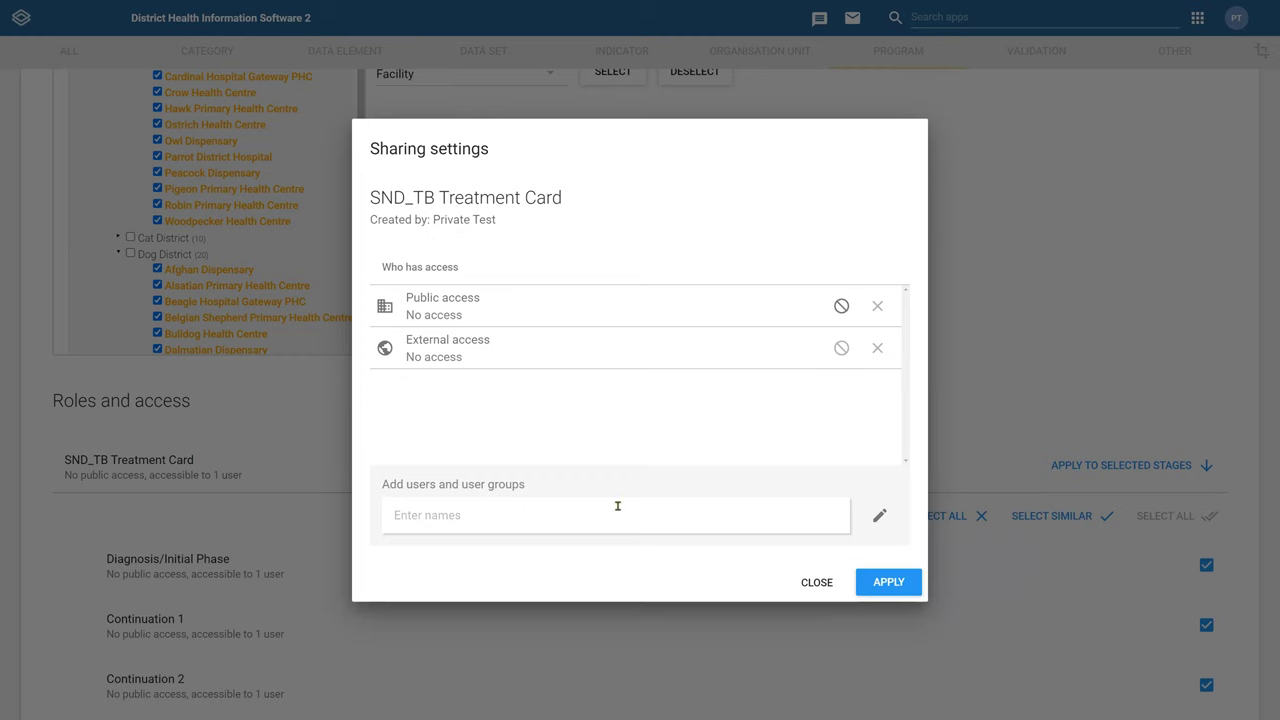
left_click(568, 521)
Search 'config' and add the matching test user to the sharing list
type("shurajit")
key("ctrl+a")
type("config")
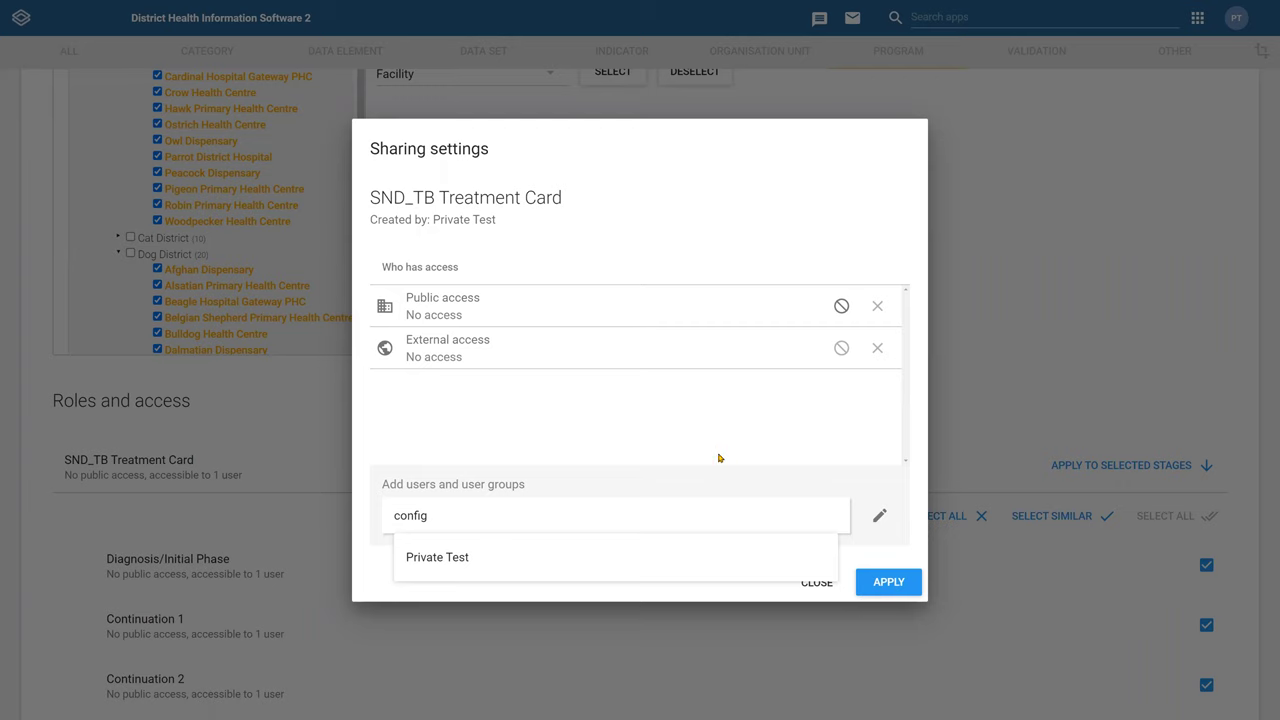
left_click(600, 556)
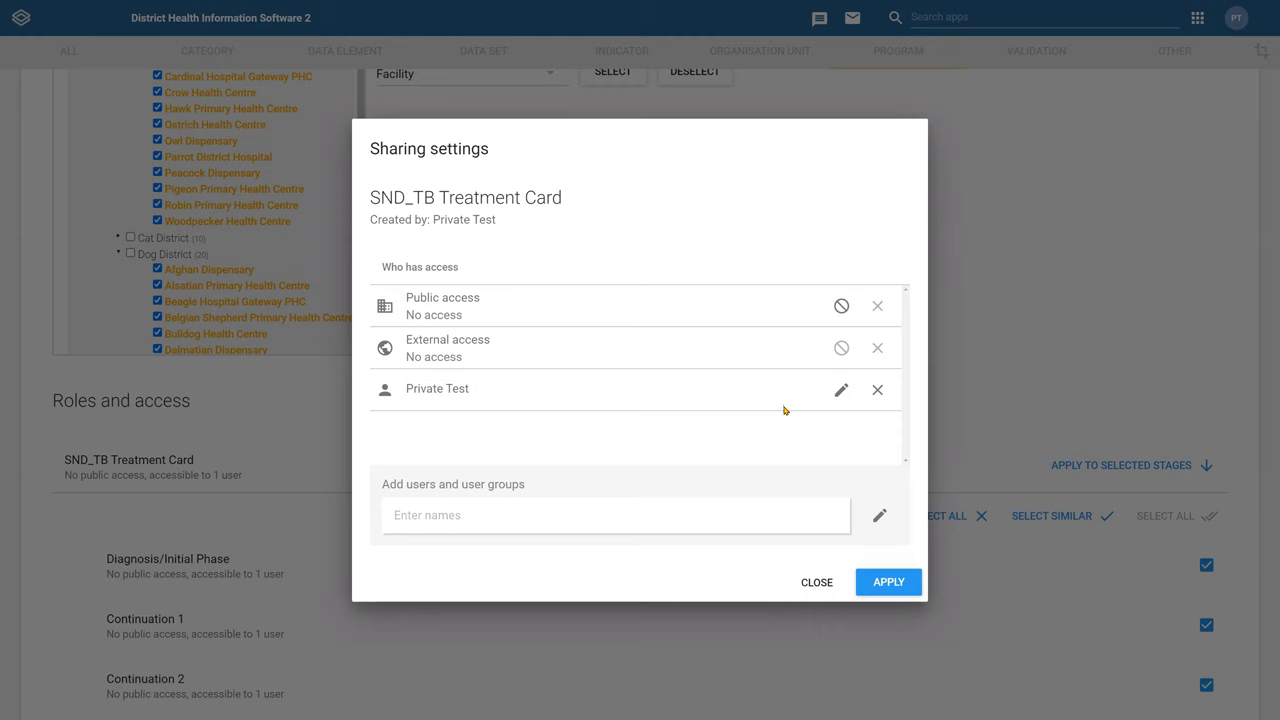
Remove the test user and re-add them through another 'config' search
left_click(877, 390)
left_click(648, 507)
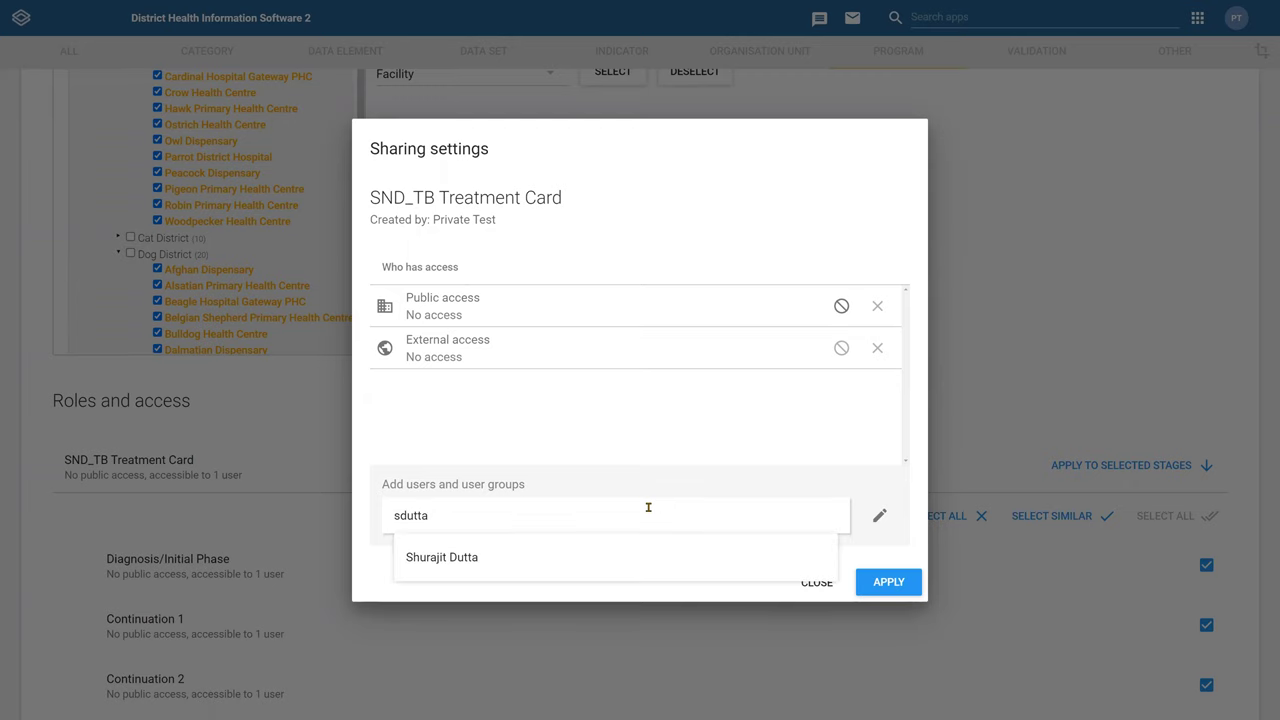
key("ctrl+a")
type("config")
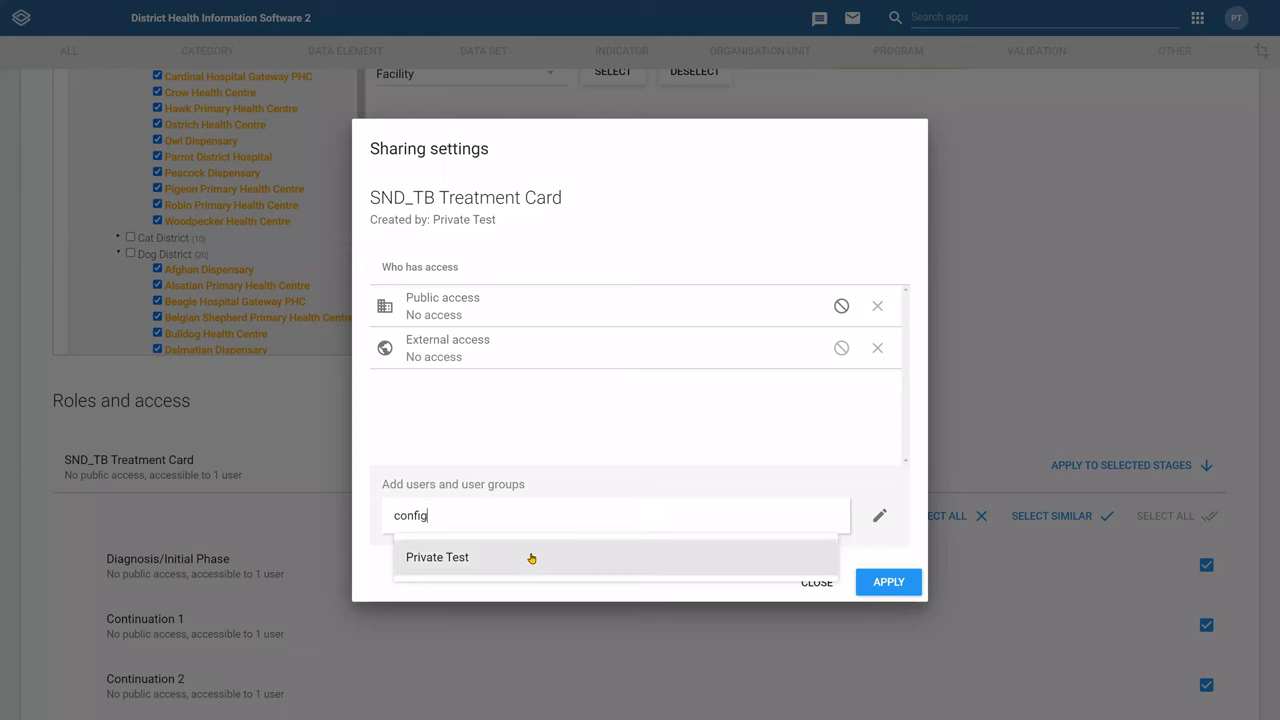
left_click(531, 558)
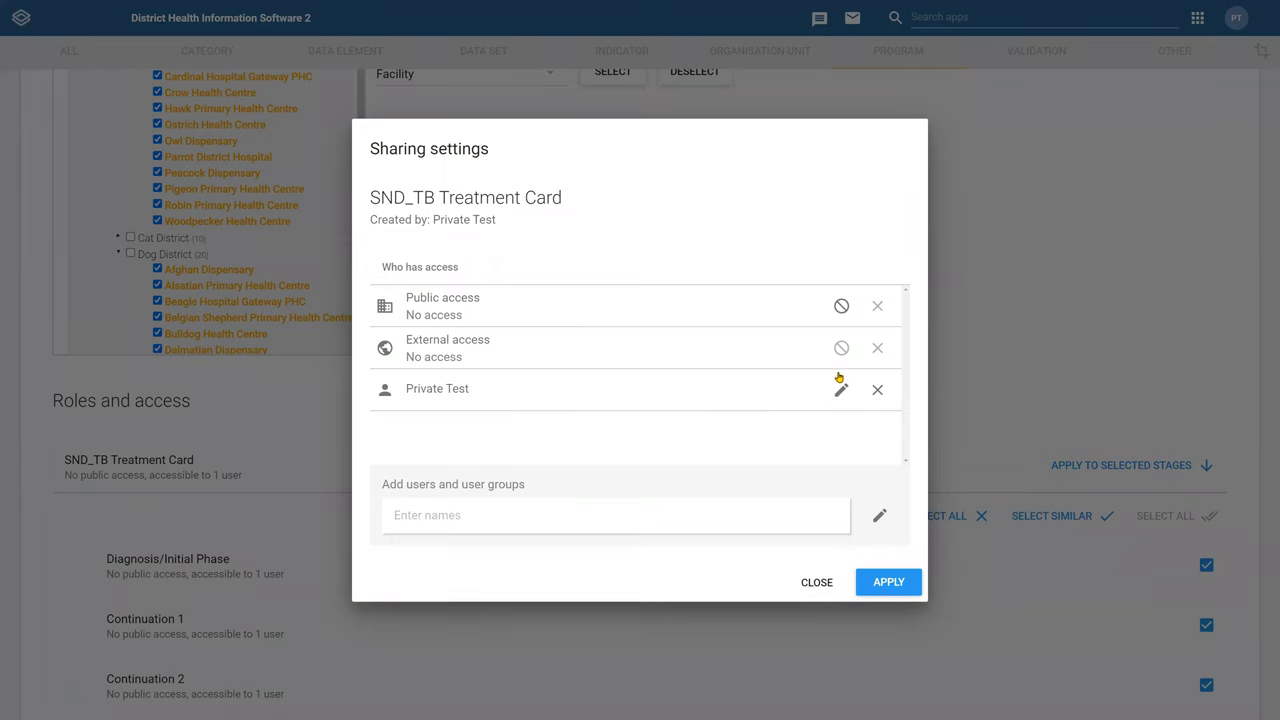
Remove the test user once more and re-add them from the suggestions
left_click(876, 392)
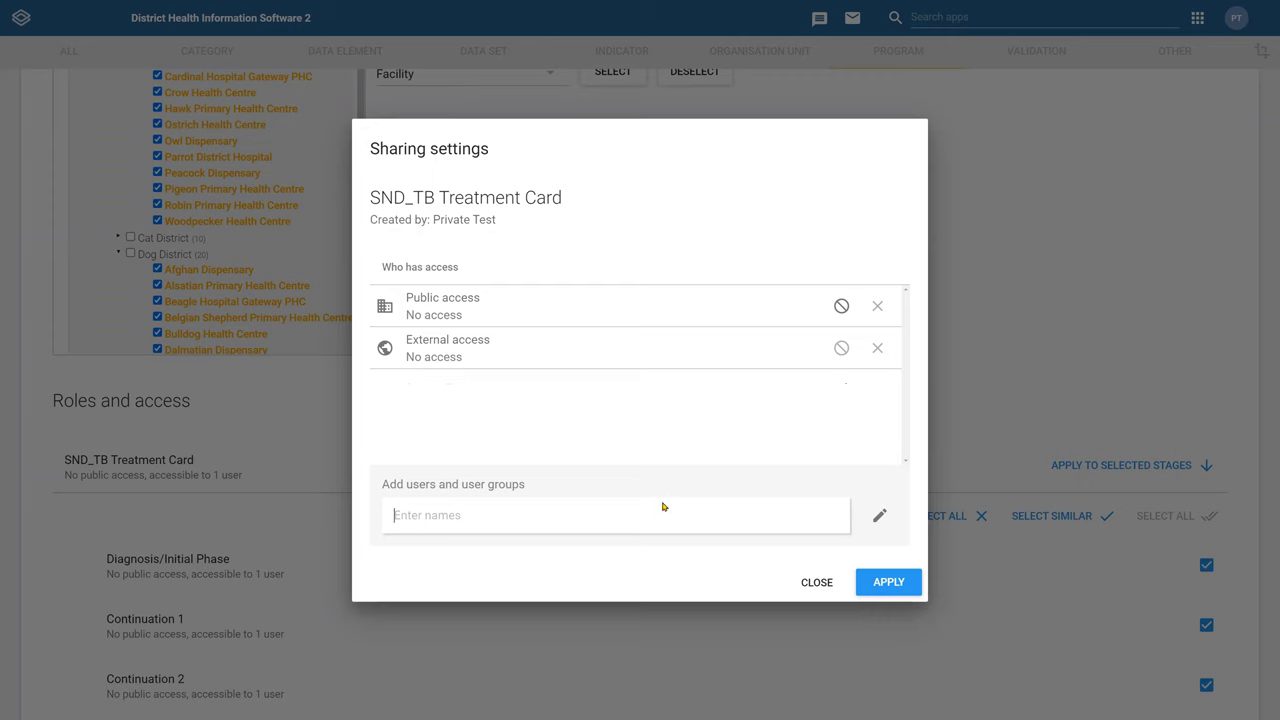
type("asdfg")
left_click(531, 557)
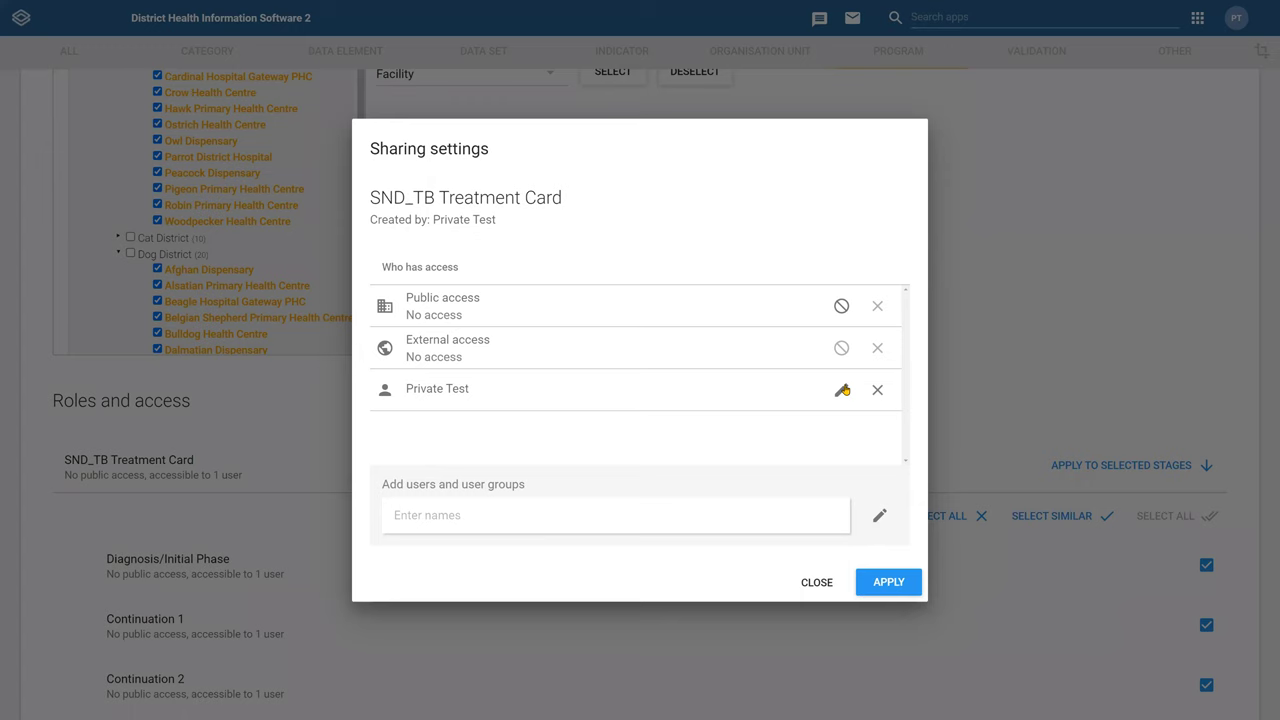
Give the test user Data: Can capture and view access in the card's sharing settings
left_click(879, 515)
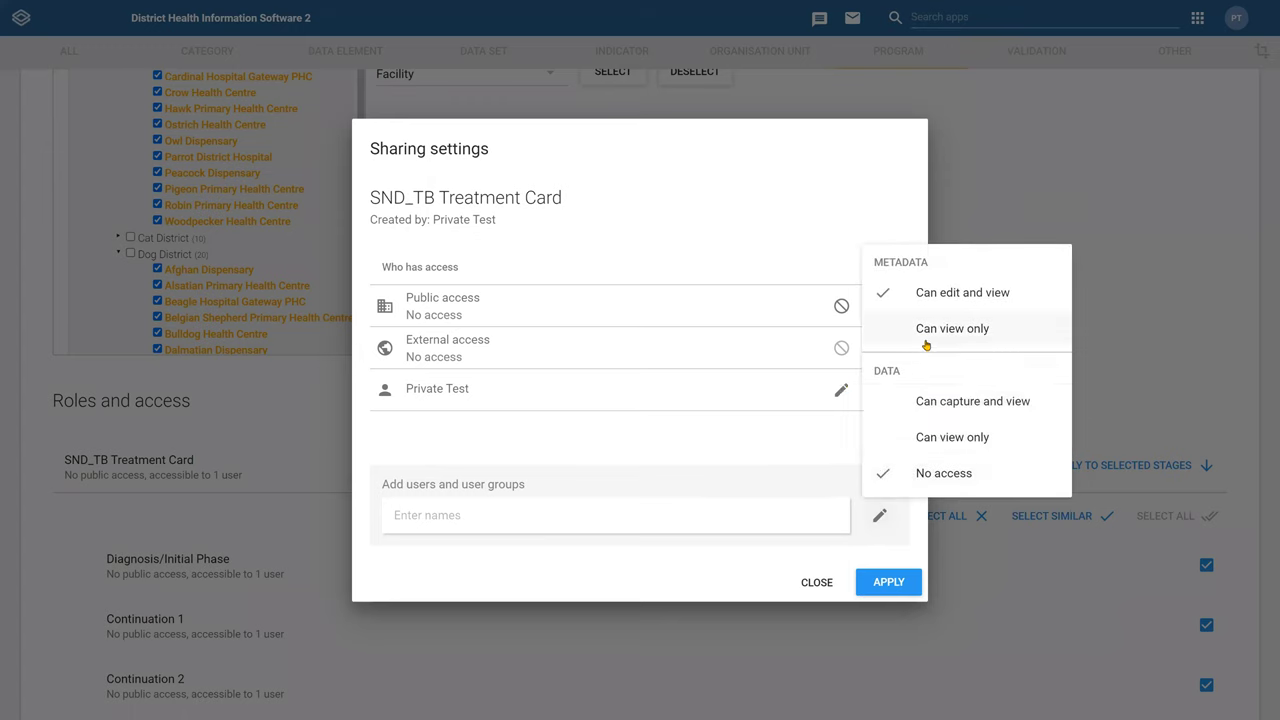
left_click(790, 477)
left_click(880, 515)
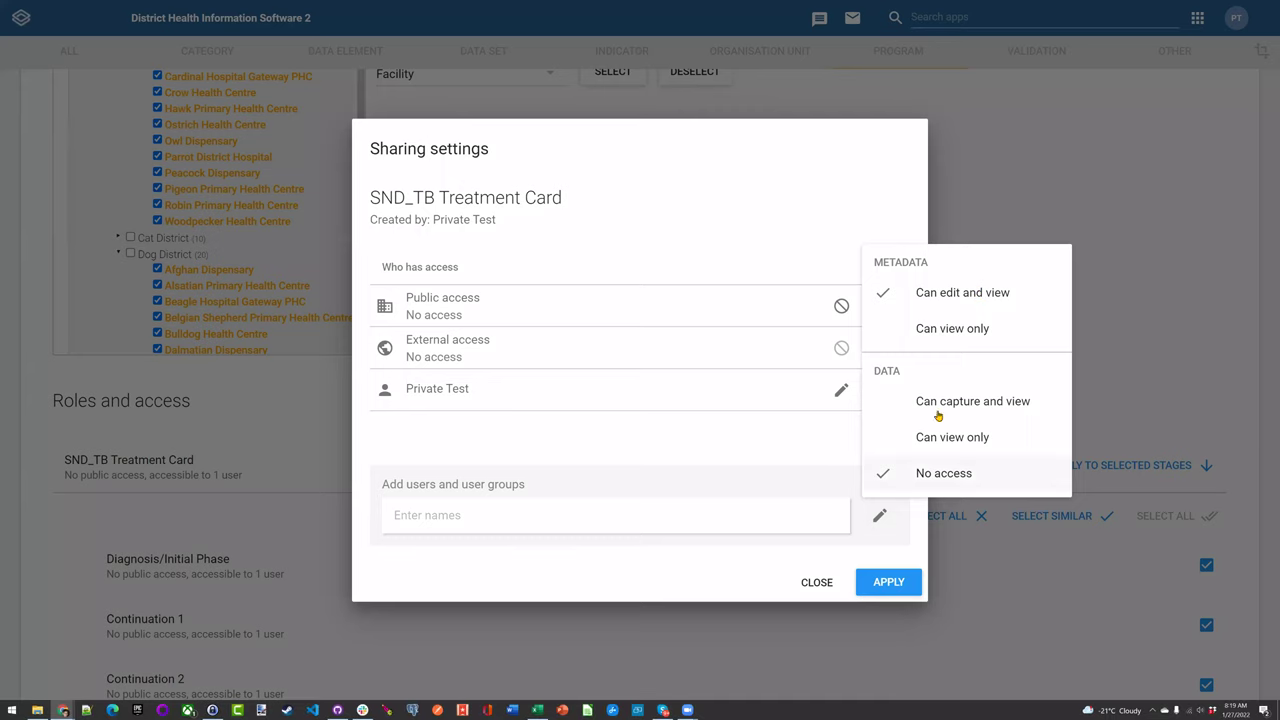
left_click(845, 393)
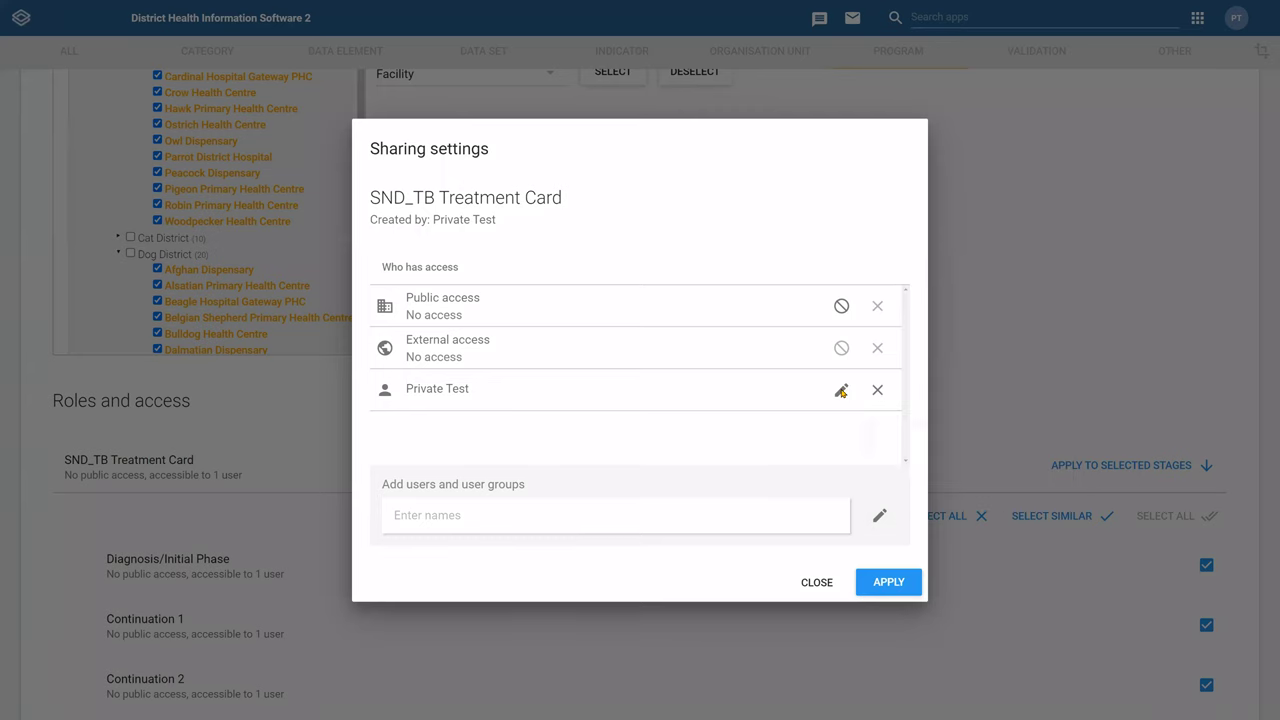
left_click(841, 390)
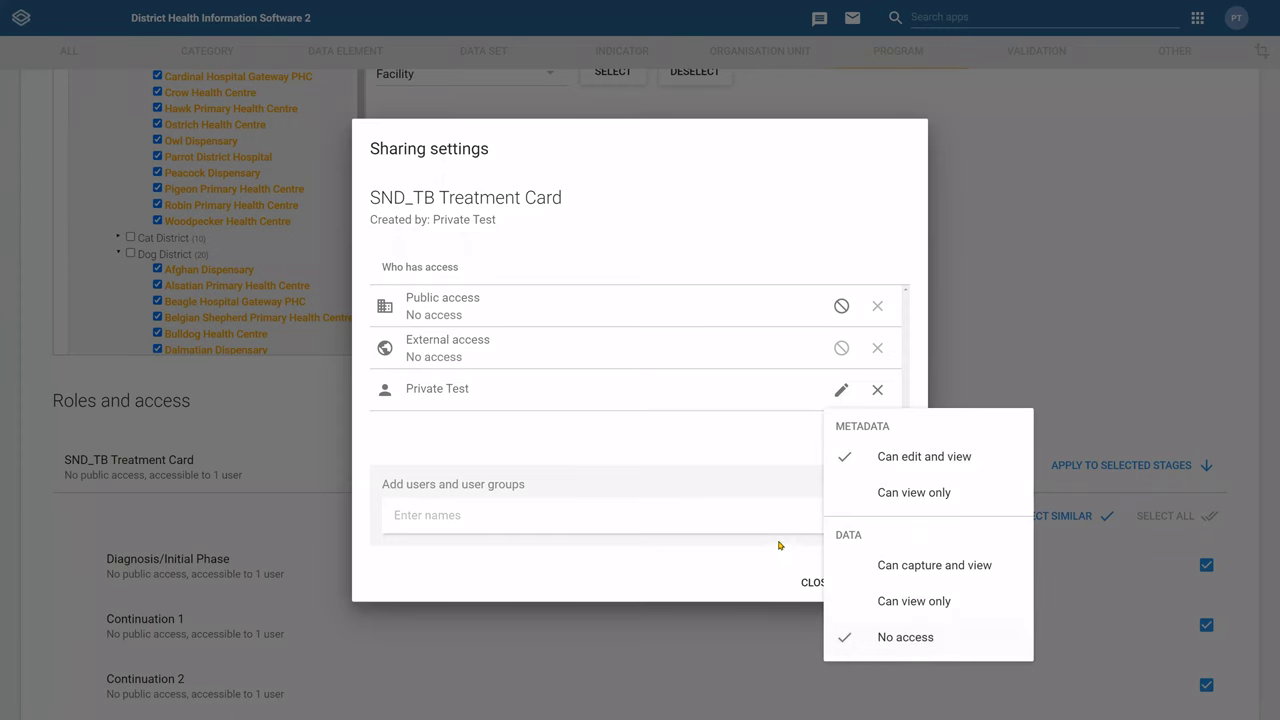
left_click(775, 446)
left_click(839, 391)
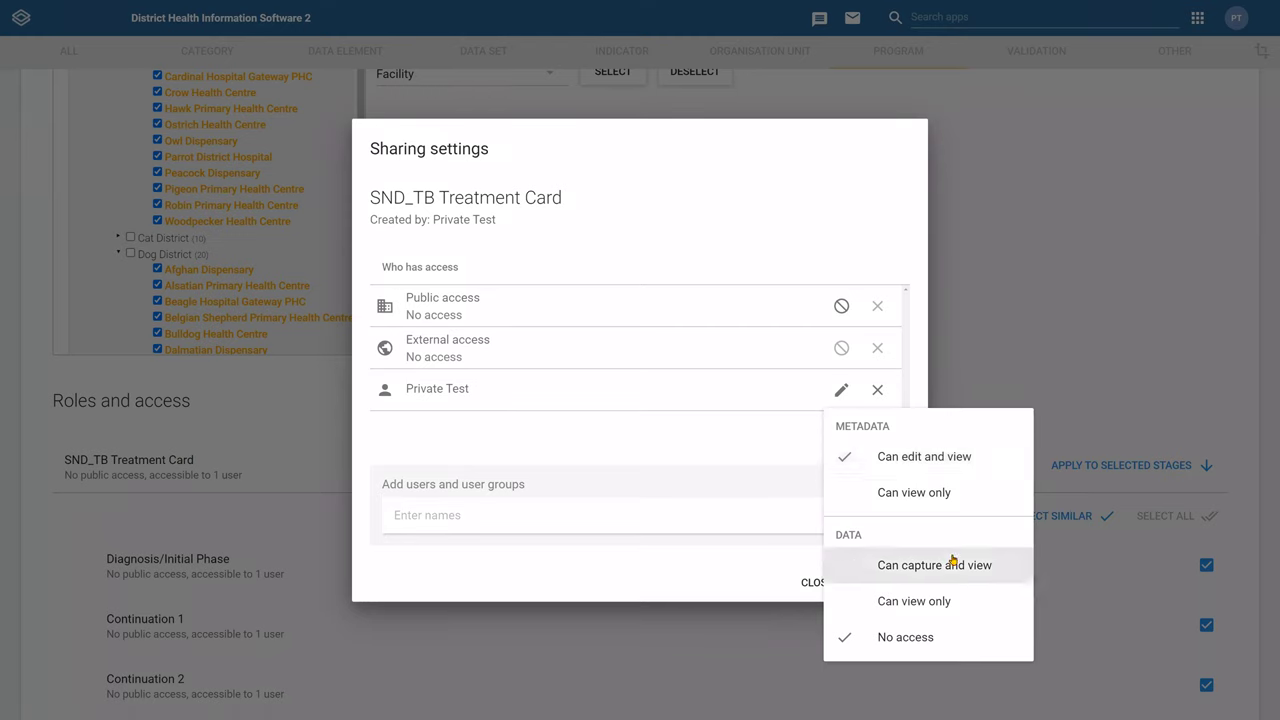
left_click(903, 563)
left_click(766, 440)
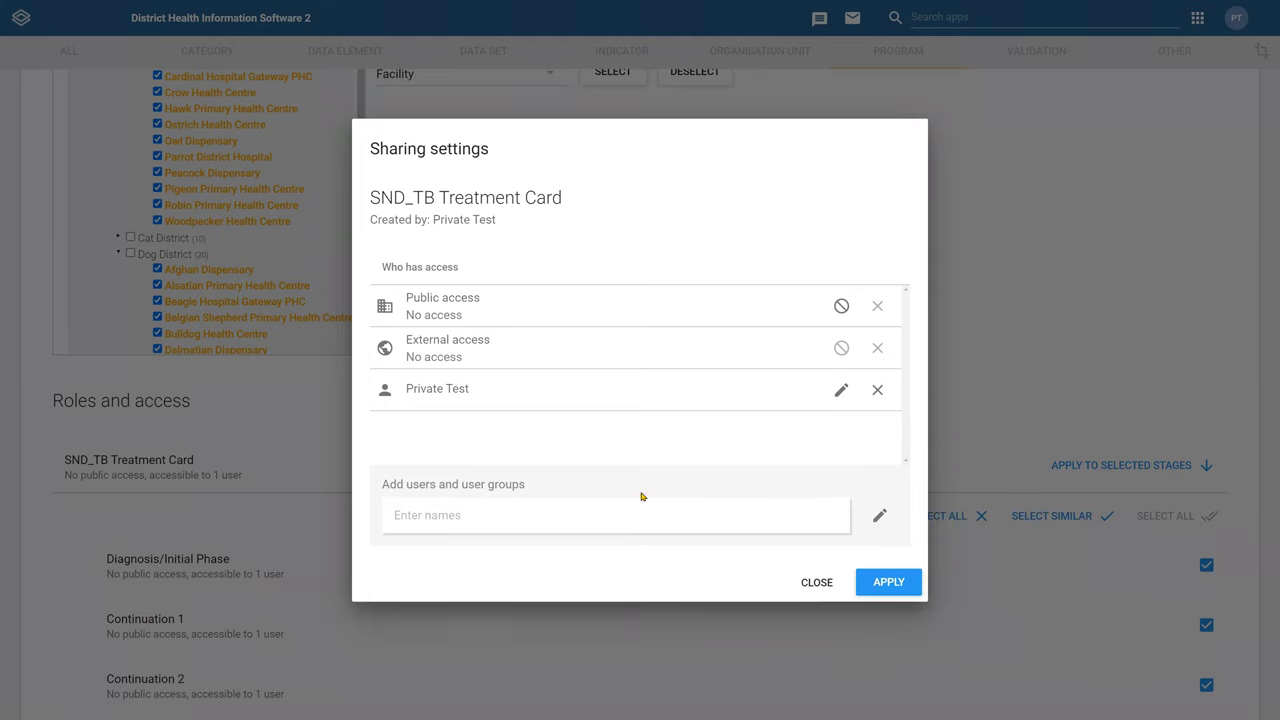
Apply the SND_TB Treatment Card's new sharing settings
left_click(918, 590)
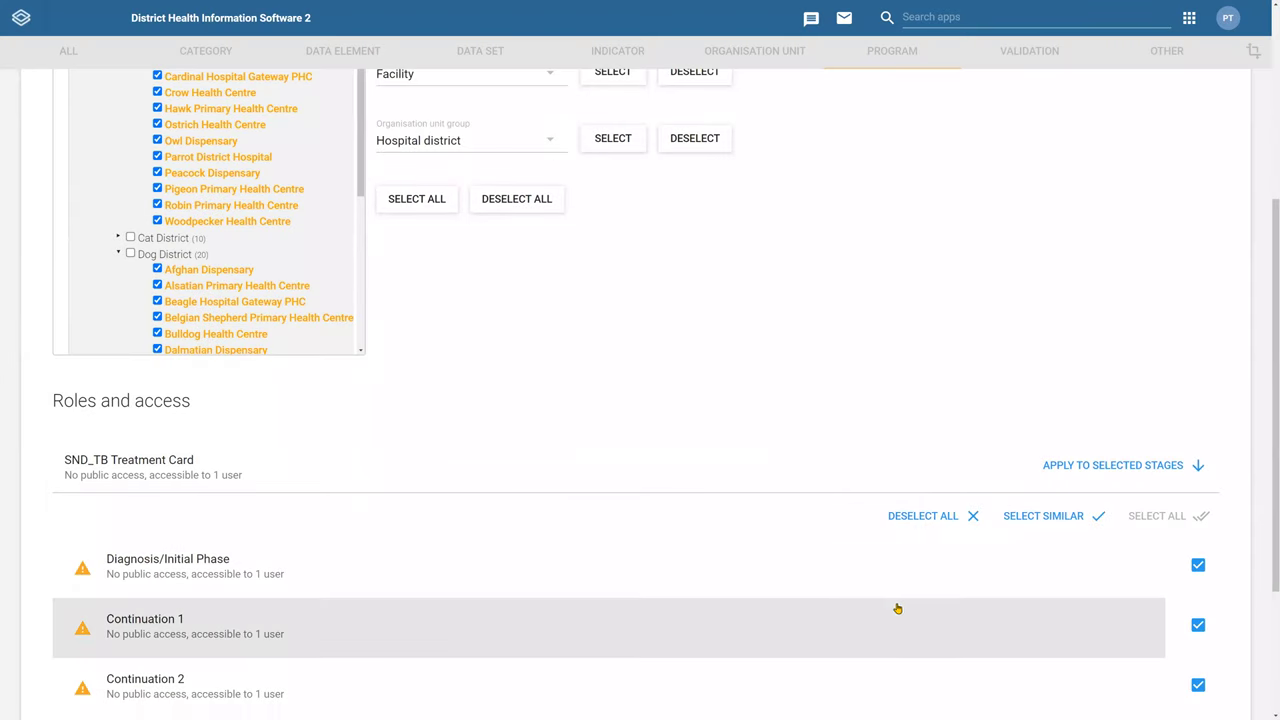
scroll(954, 543, "down", 3)
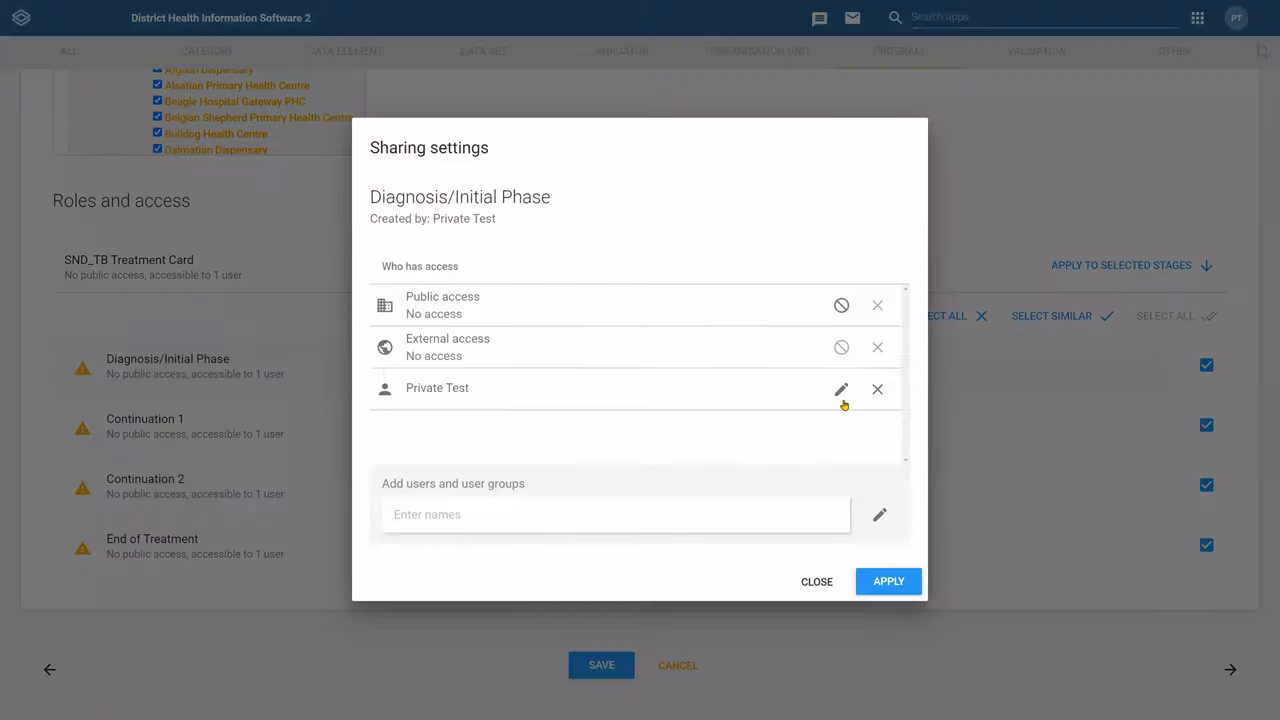
left_click(843, 400)
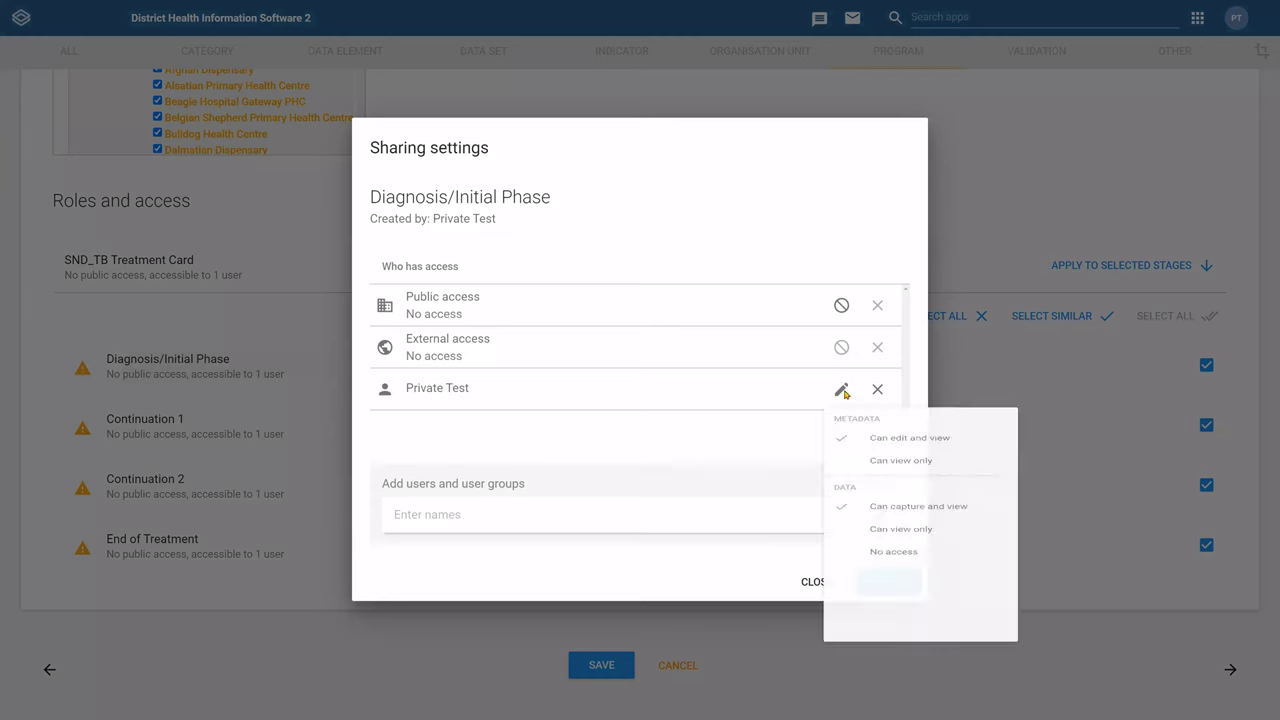
left_click(770, 457)
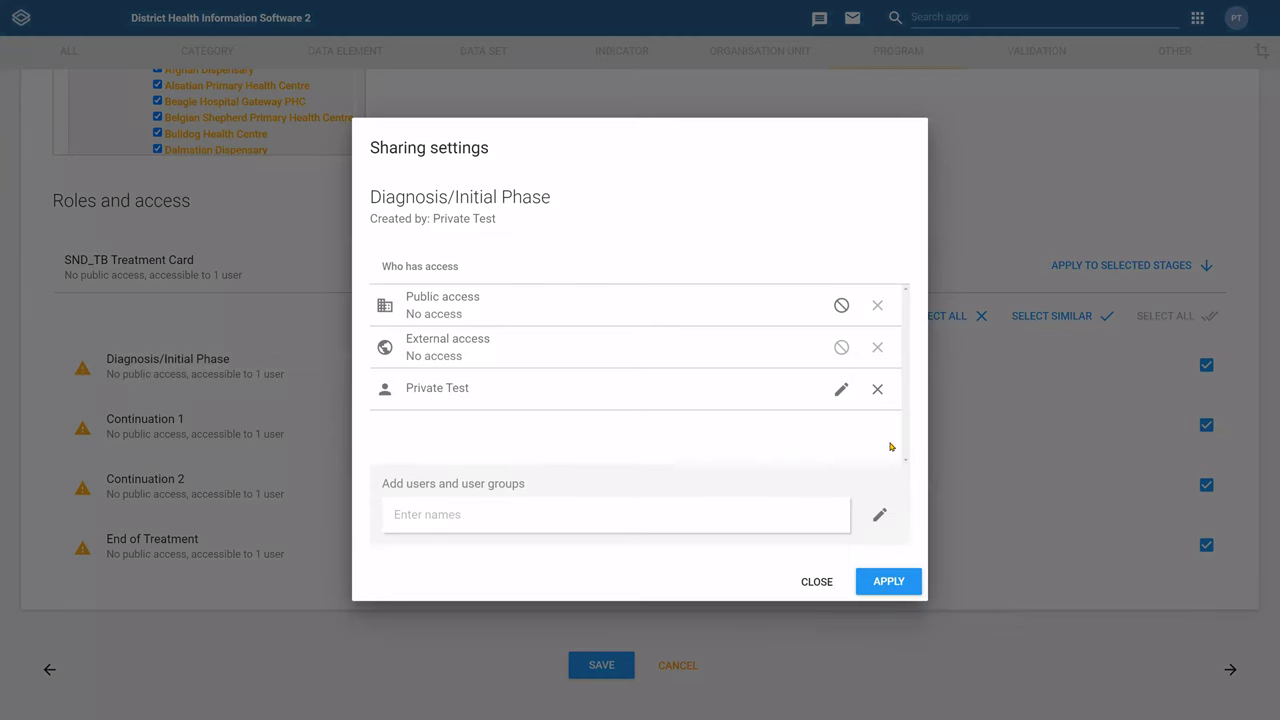
Remove the test user from Diagnosis/Initial Phase sharing, give public Can edit and view, and apply
left_click(877, 390)
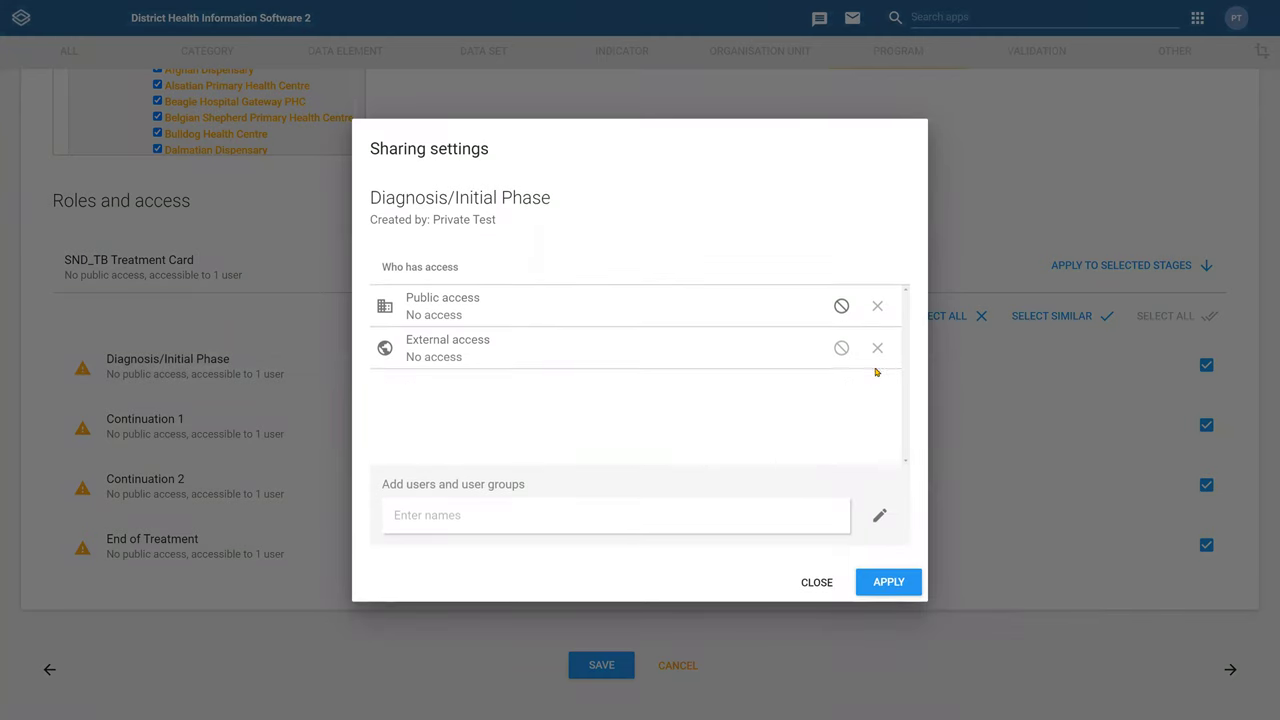
left_click(841, 306)
left_click(932, 384)
left_click(890, 589)
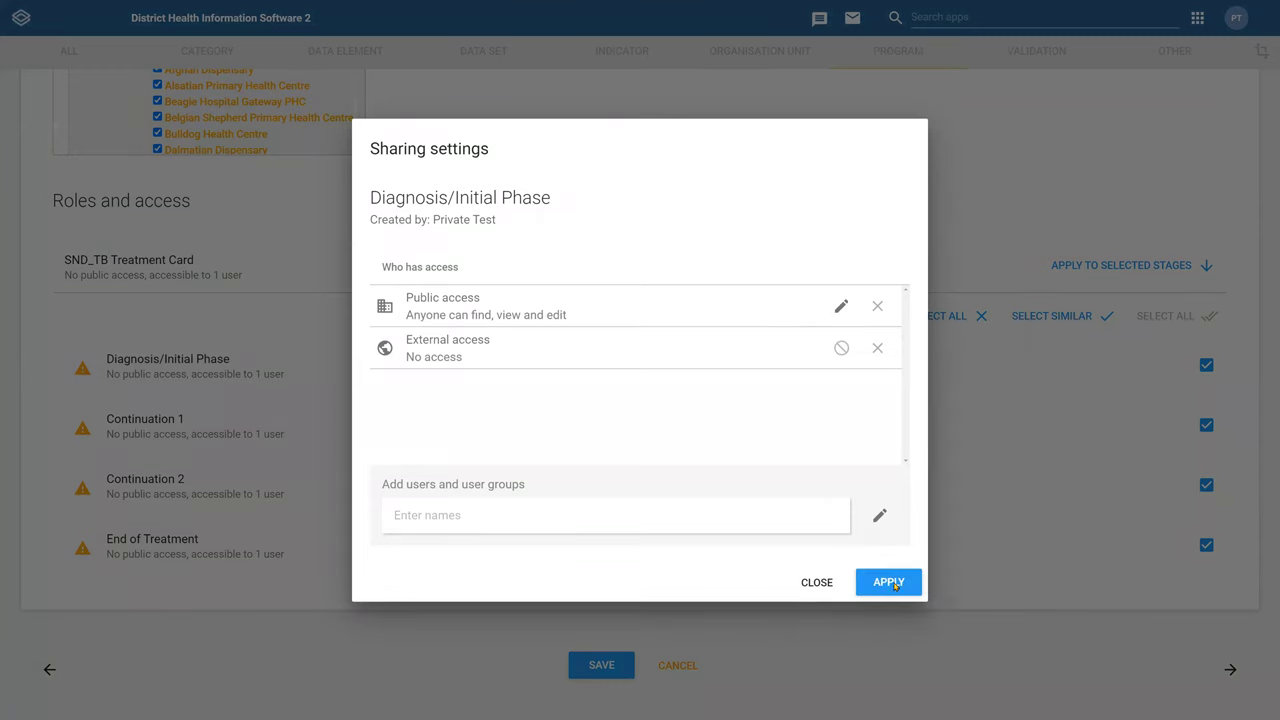
left_click(893, 583)
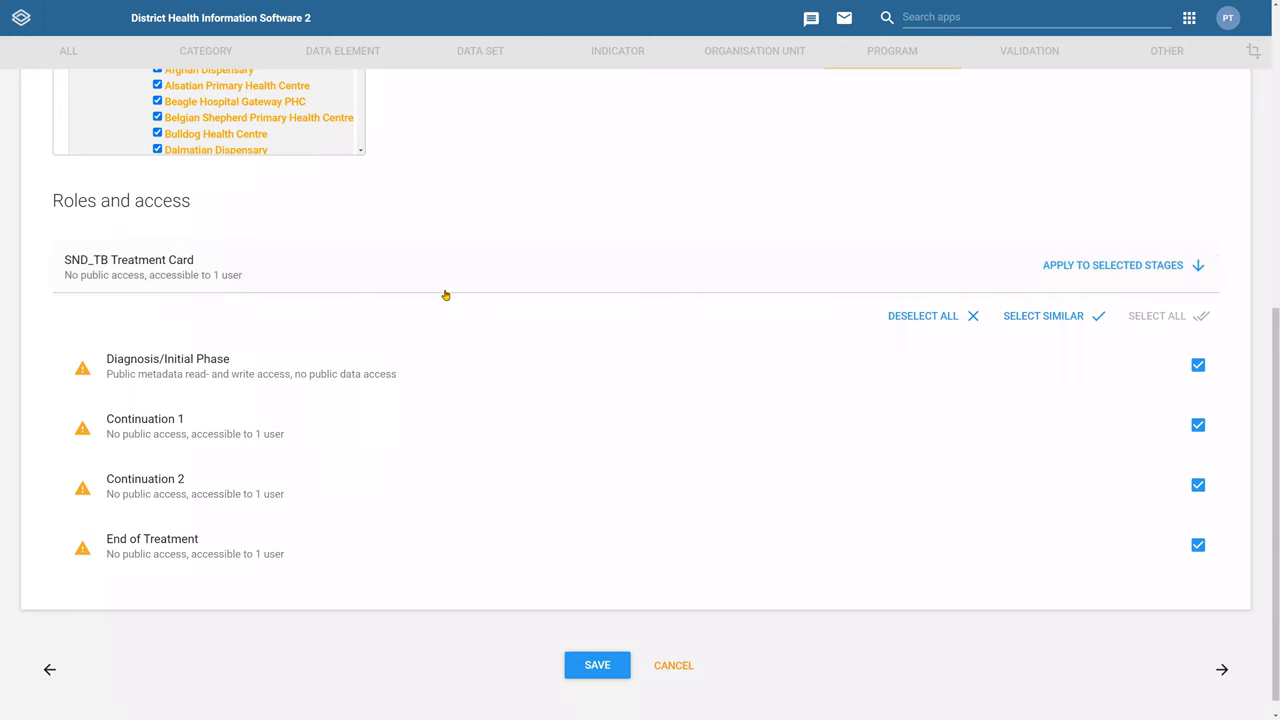
Select all four program stages and apply the card's access settings to them
left_click(660, 265)
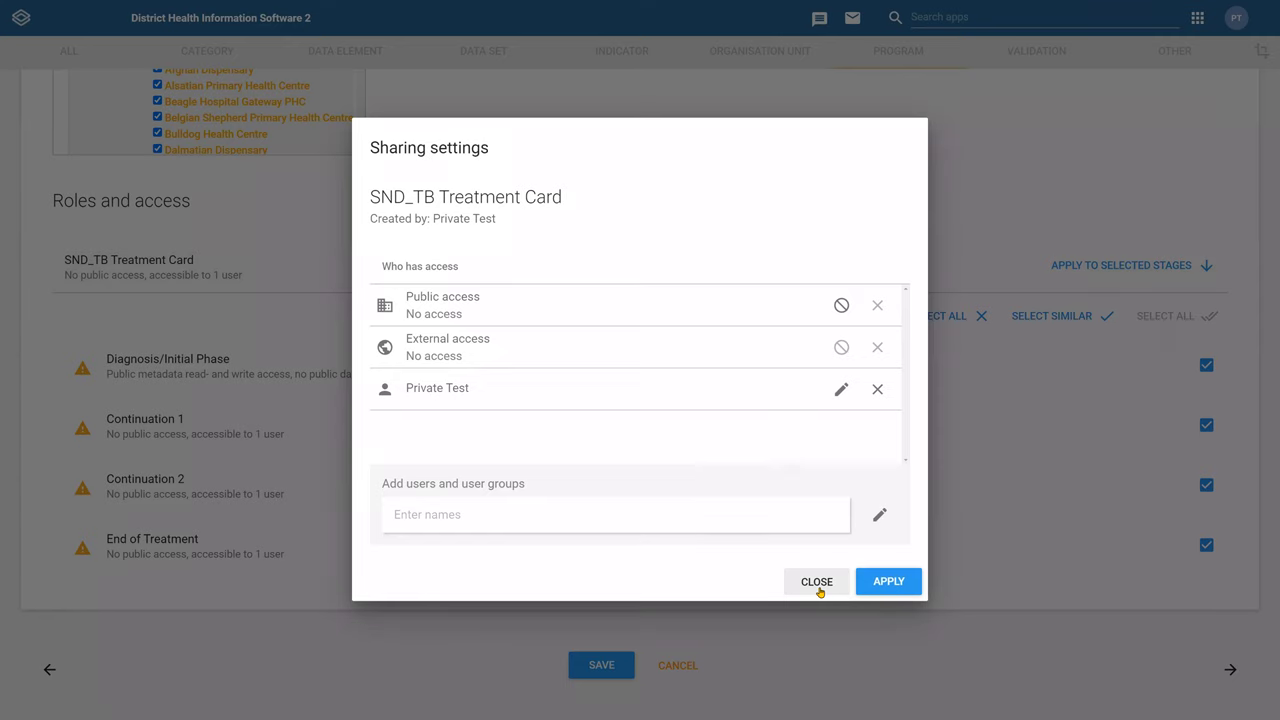
left_click(1181, 458)
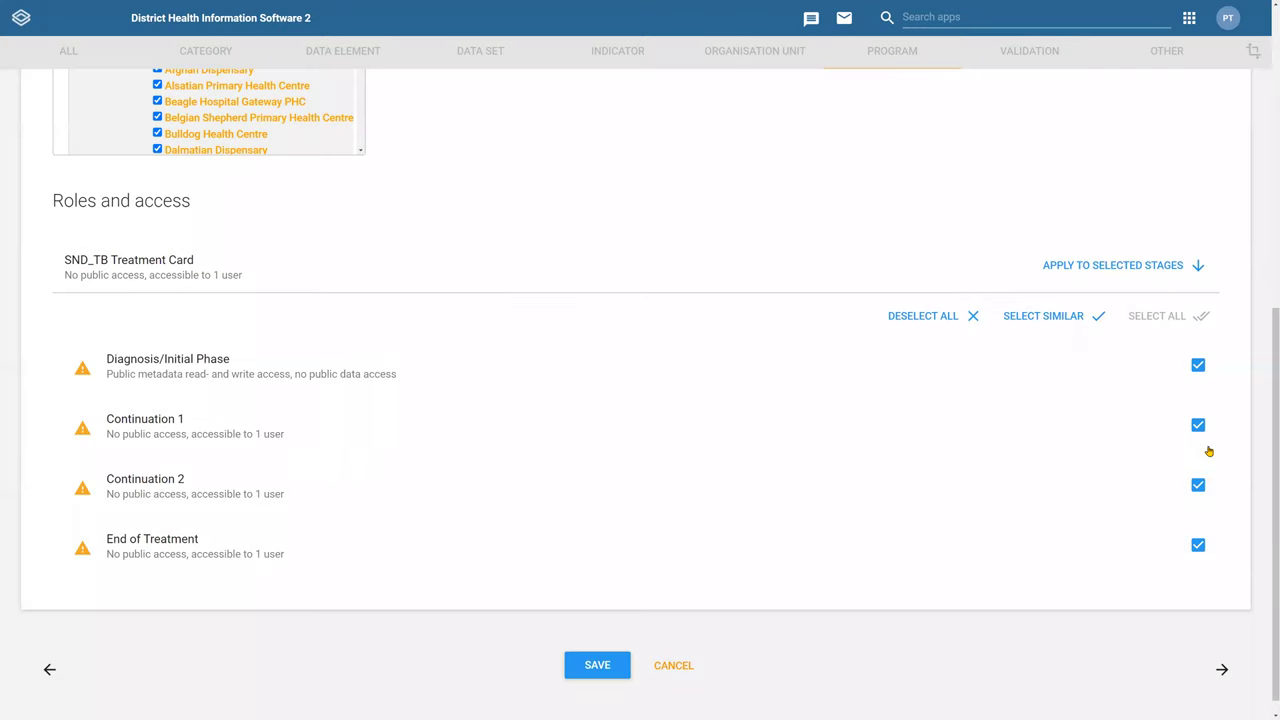
left_click(955, 321)
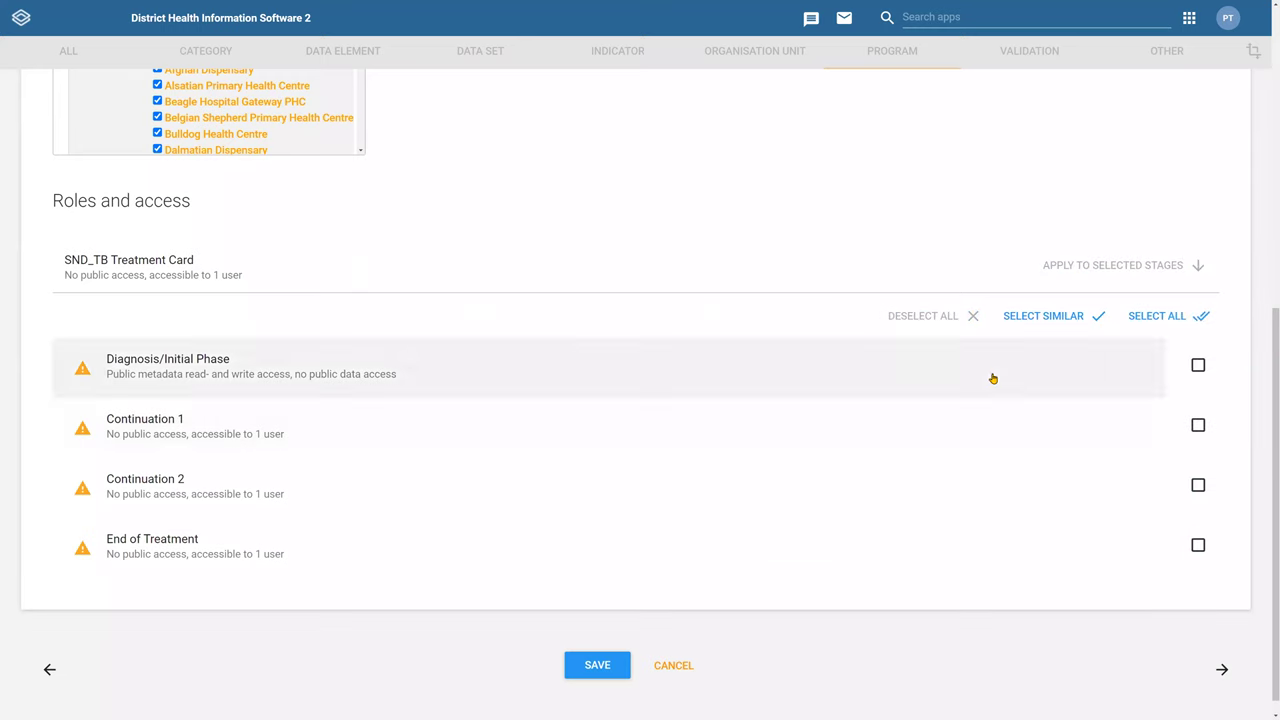
left_click(1195, 318)
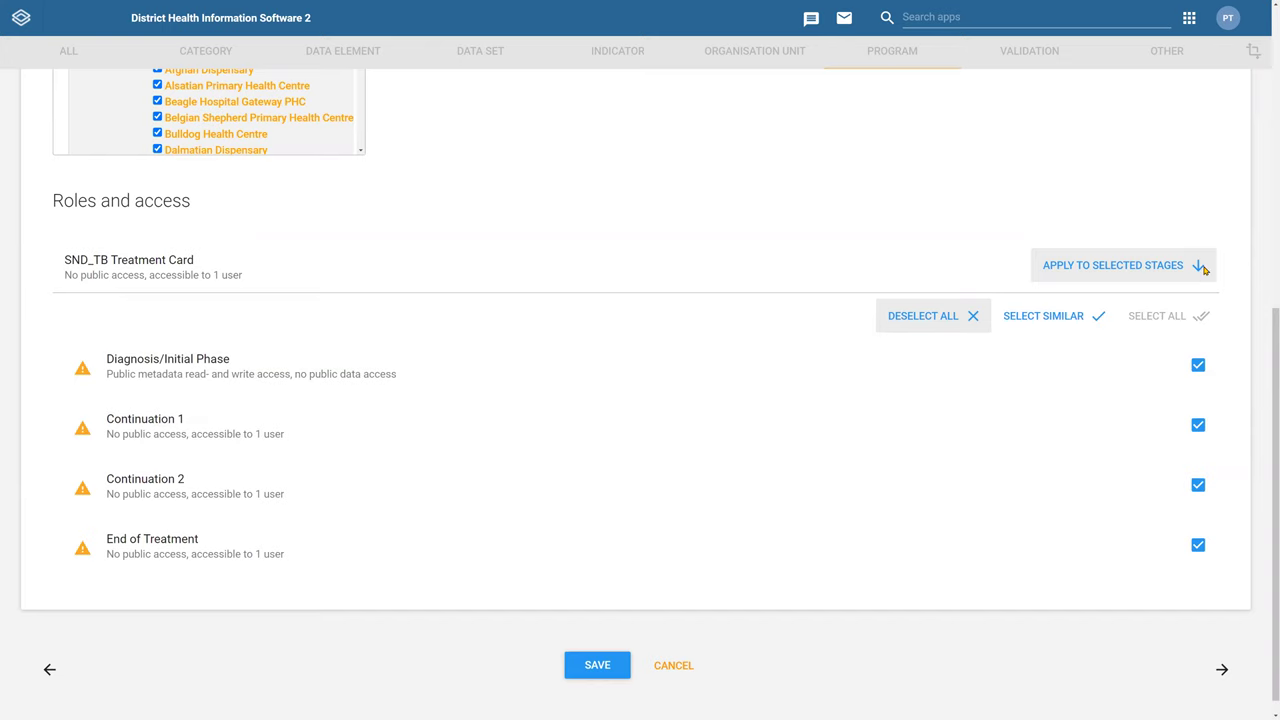
left_click(1203, 268)
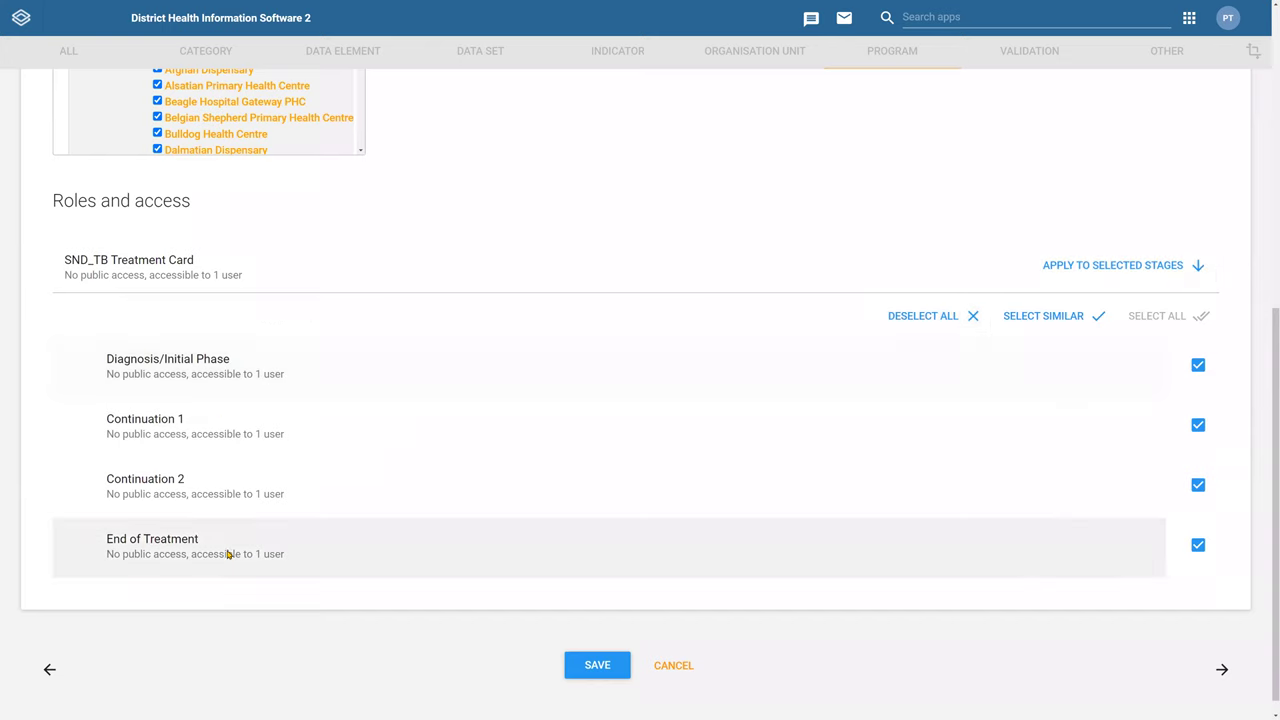
left_click(167, 293)
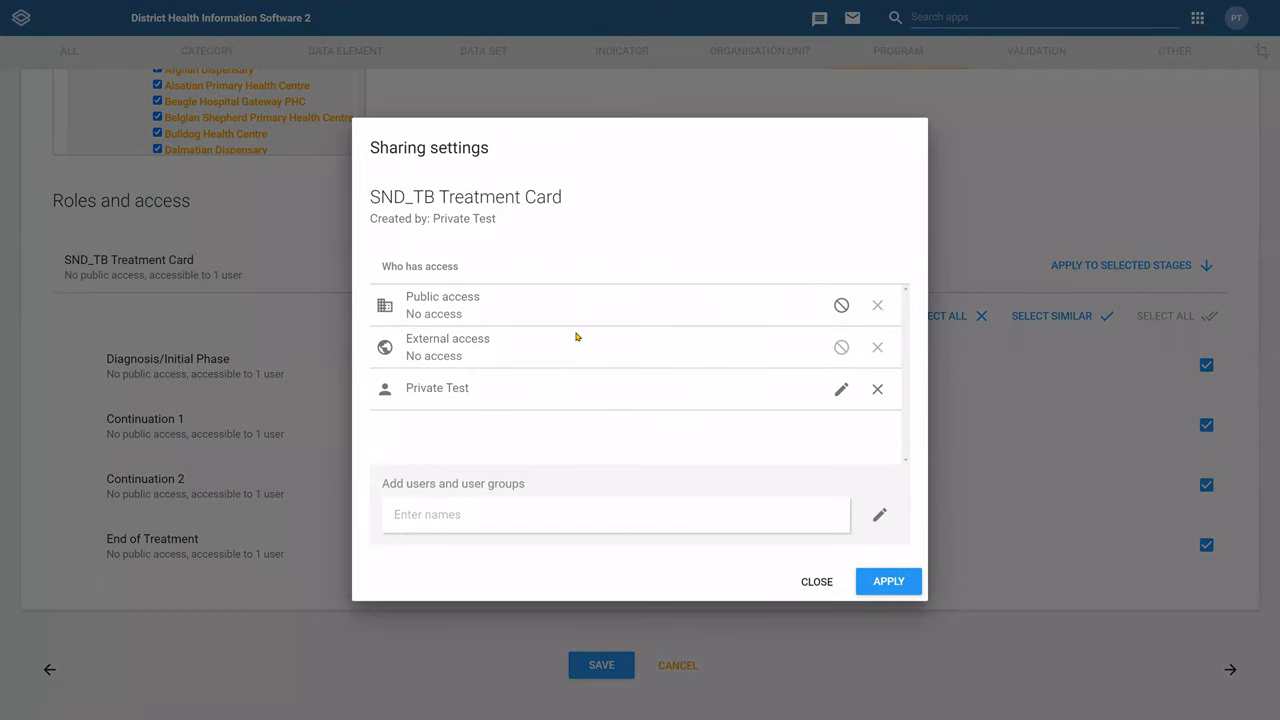
left_click(812, 581)
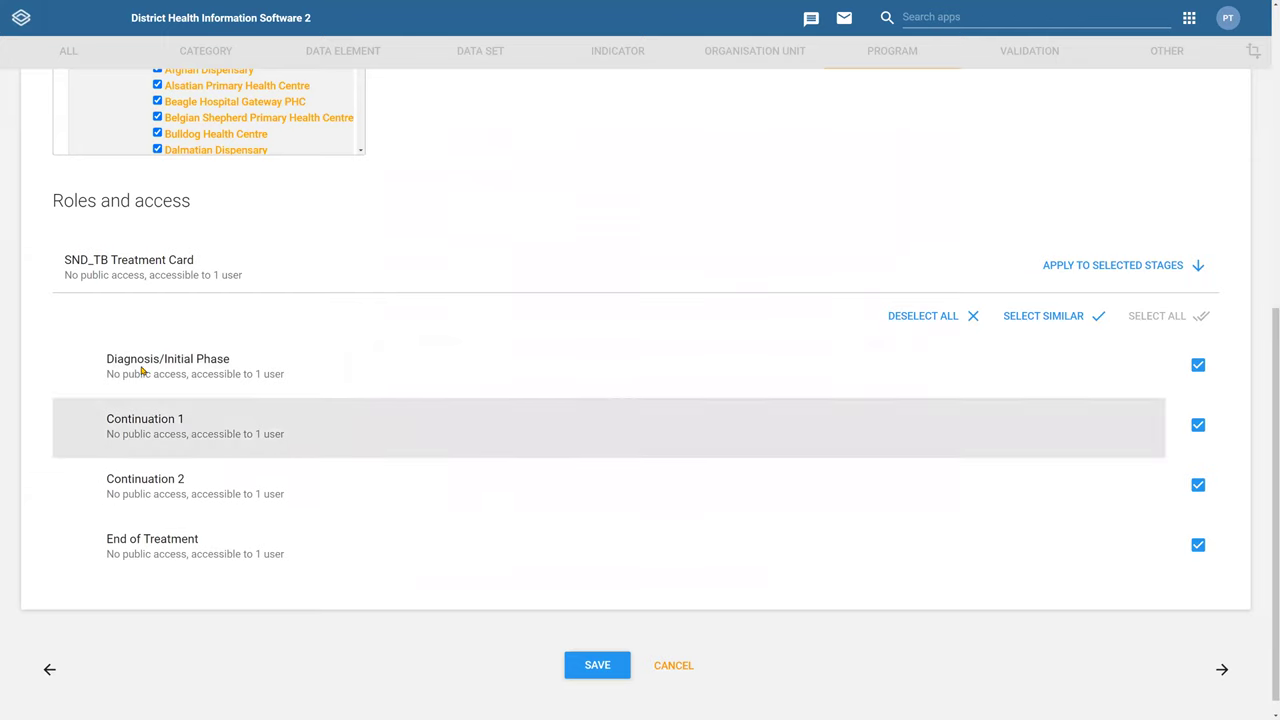
left_click(142, 371)
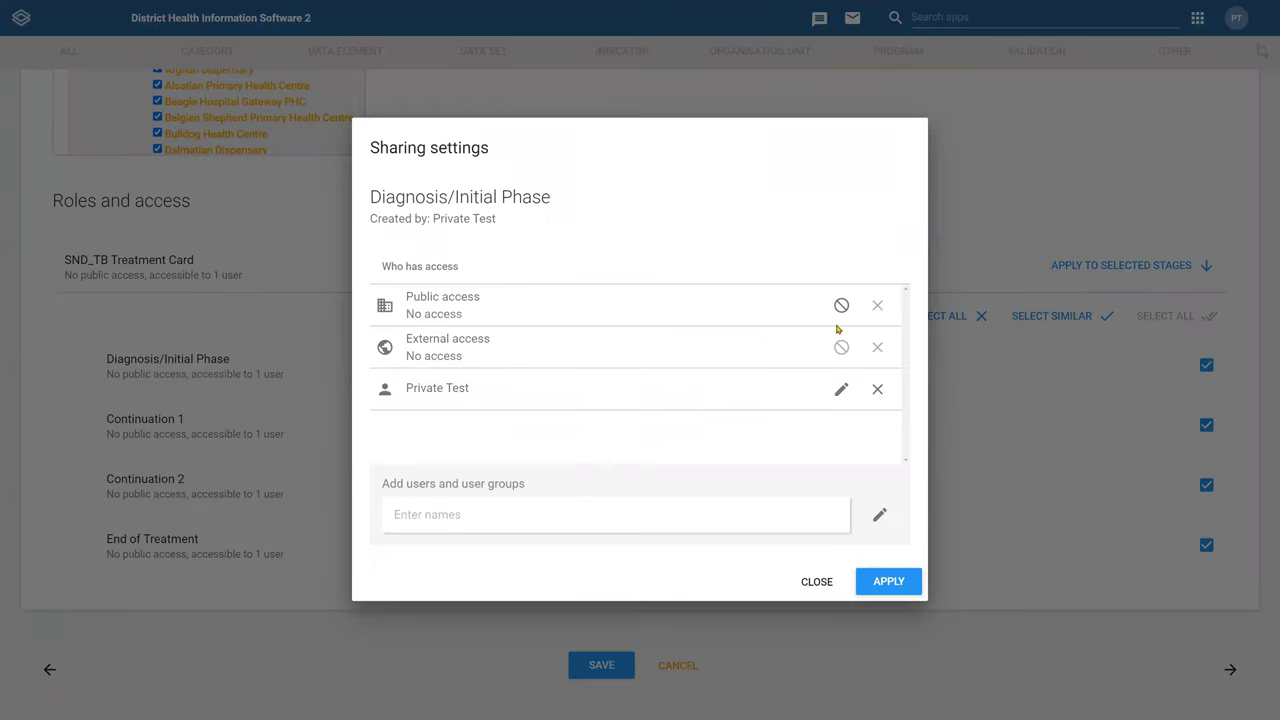
left_click(845, 396)
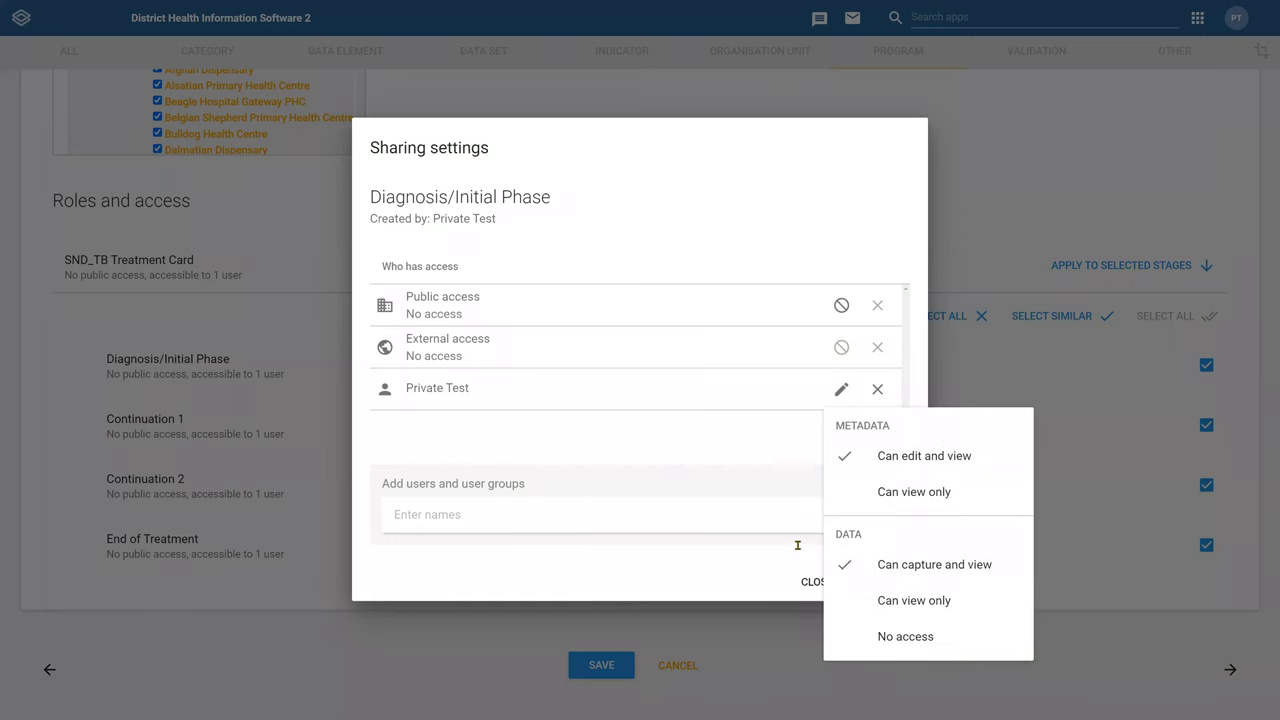
left_click(811, 580)
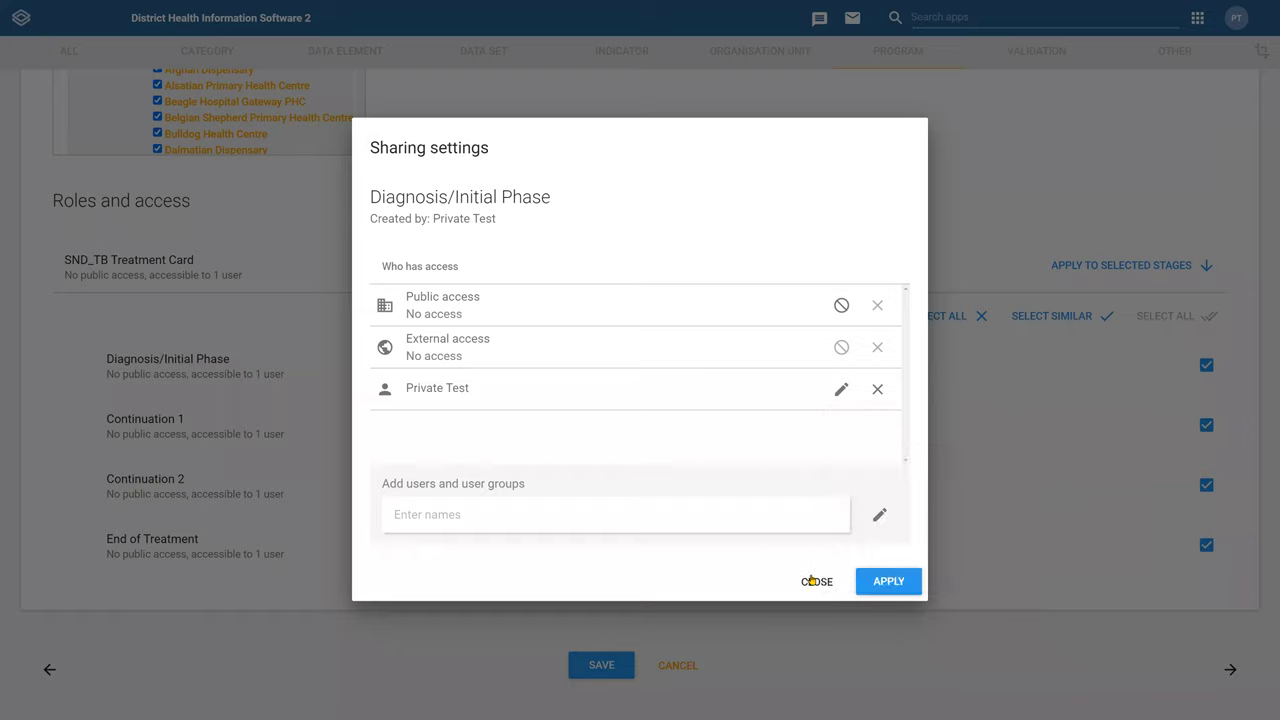
left_click(811, 580)
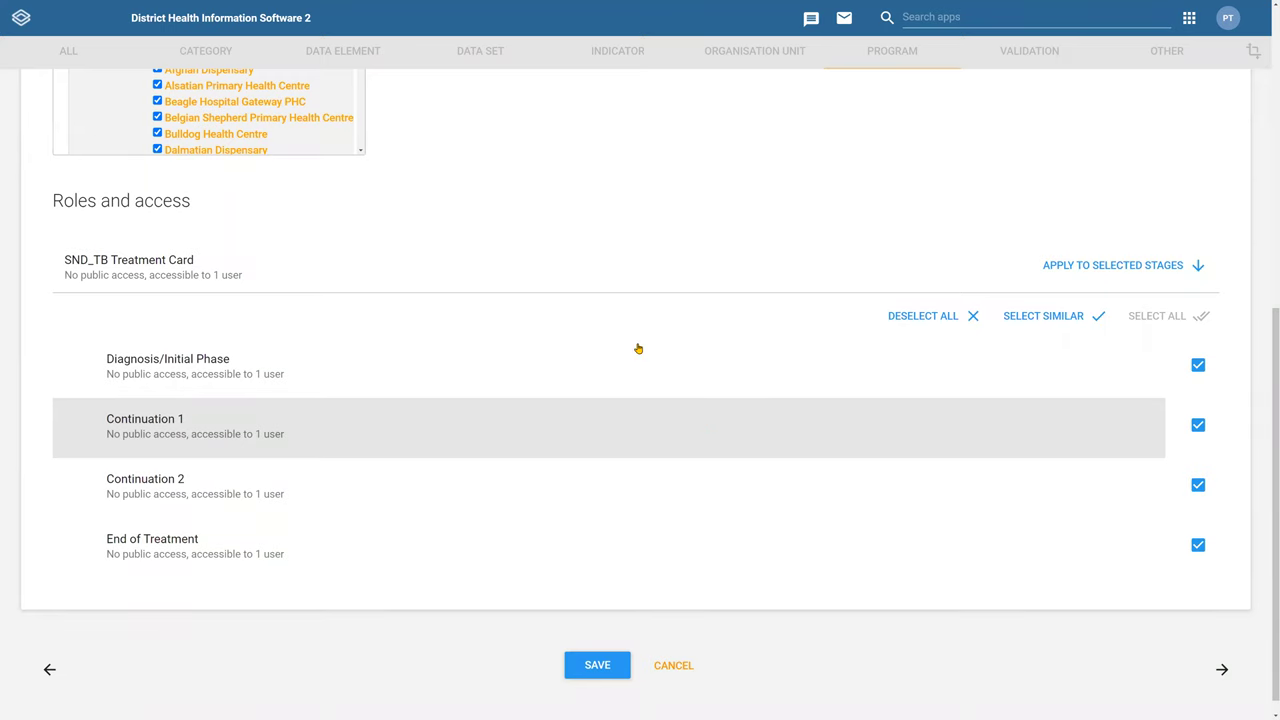
scroll(637, 349, "up", 4)
scroll(626, 402, "down", 4)
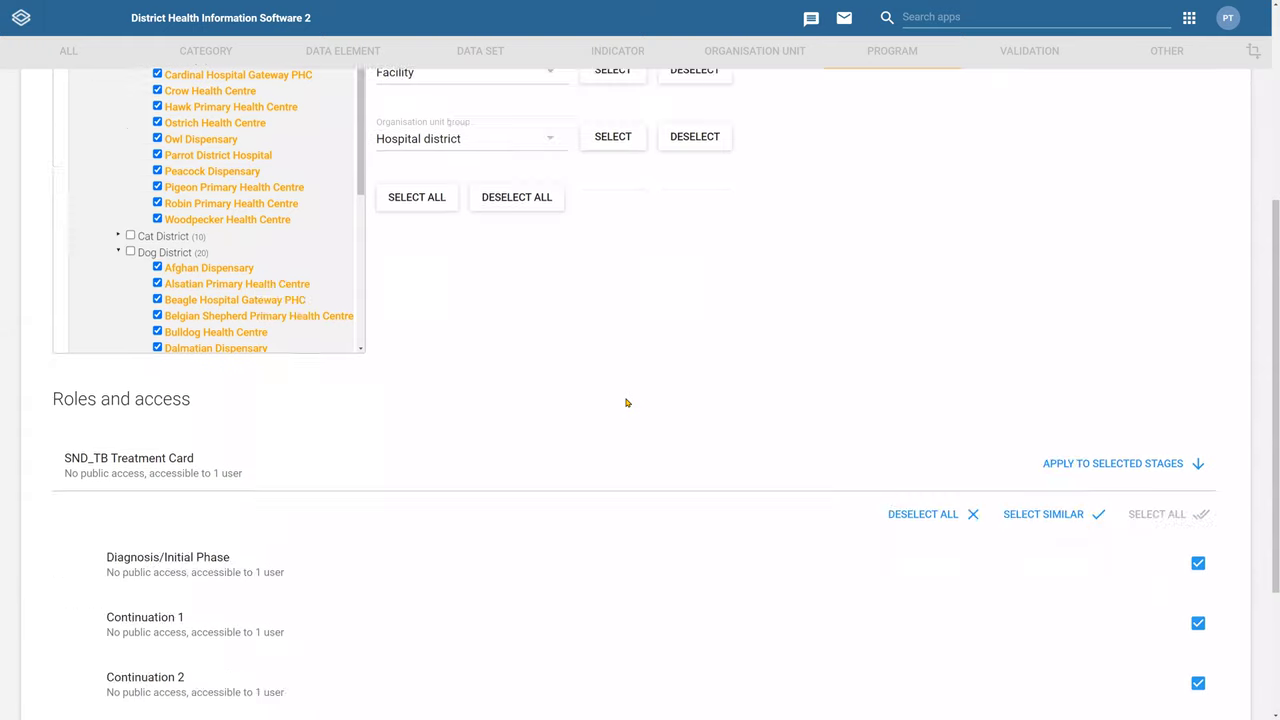
left_click(566, 646)
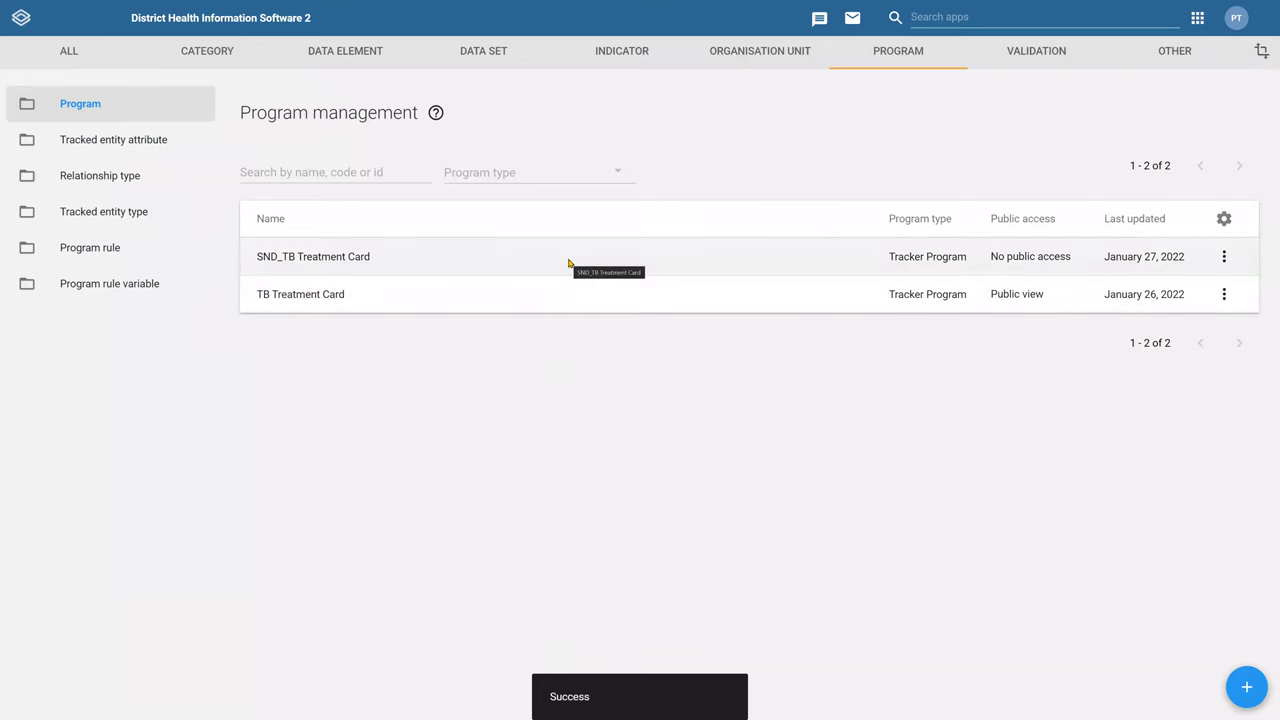
Change the SND_TB Treatment Card Version from 6 to 7 and save the program
left_click(574, 274)
scroll(410, 437, "down", 3)
left_click(197, 405)
key("BackSpace")
type("7")
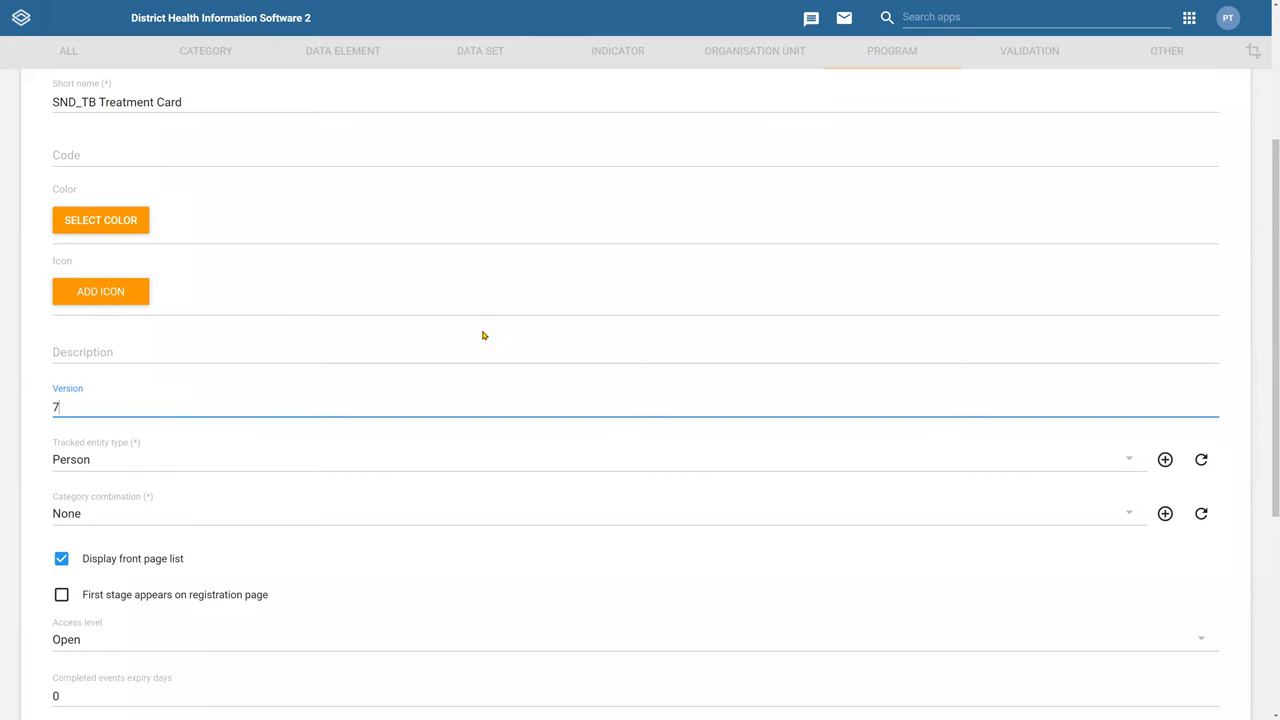
scroll(754, 520, "down", 4)
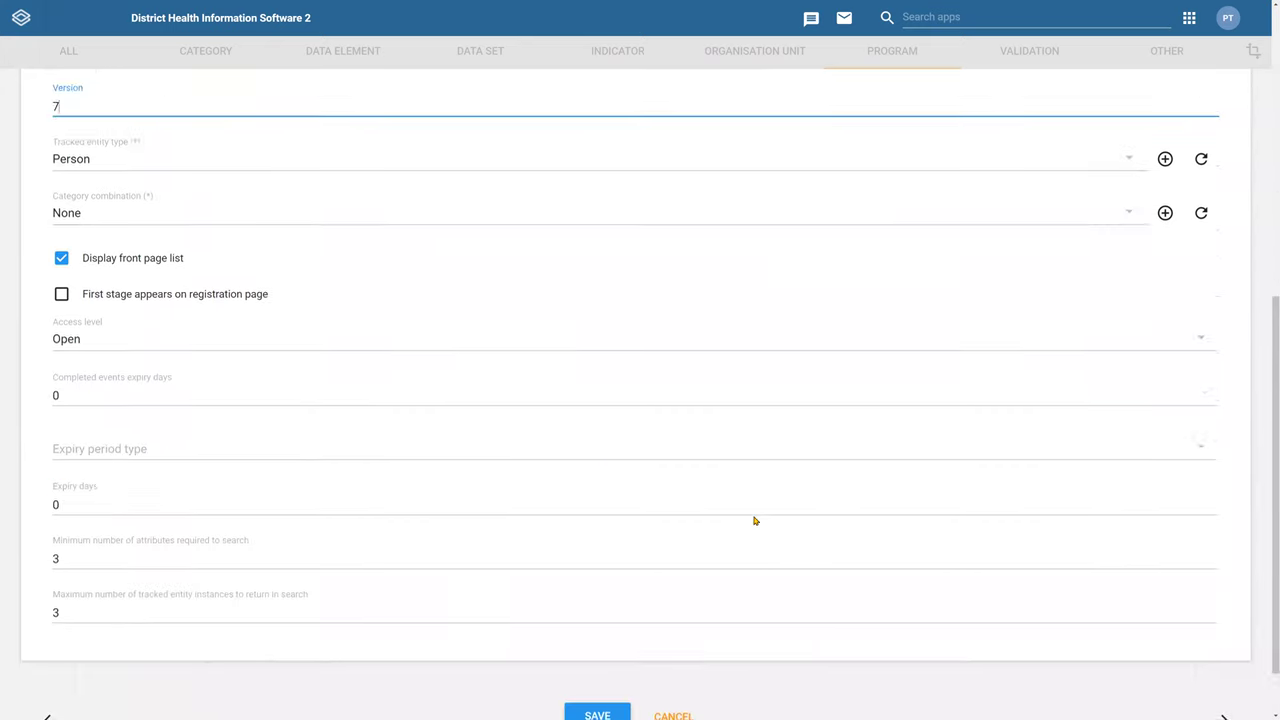
left_click(603, 653)
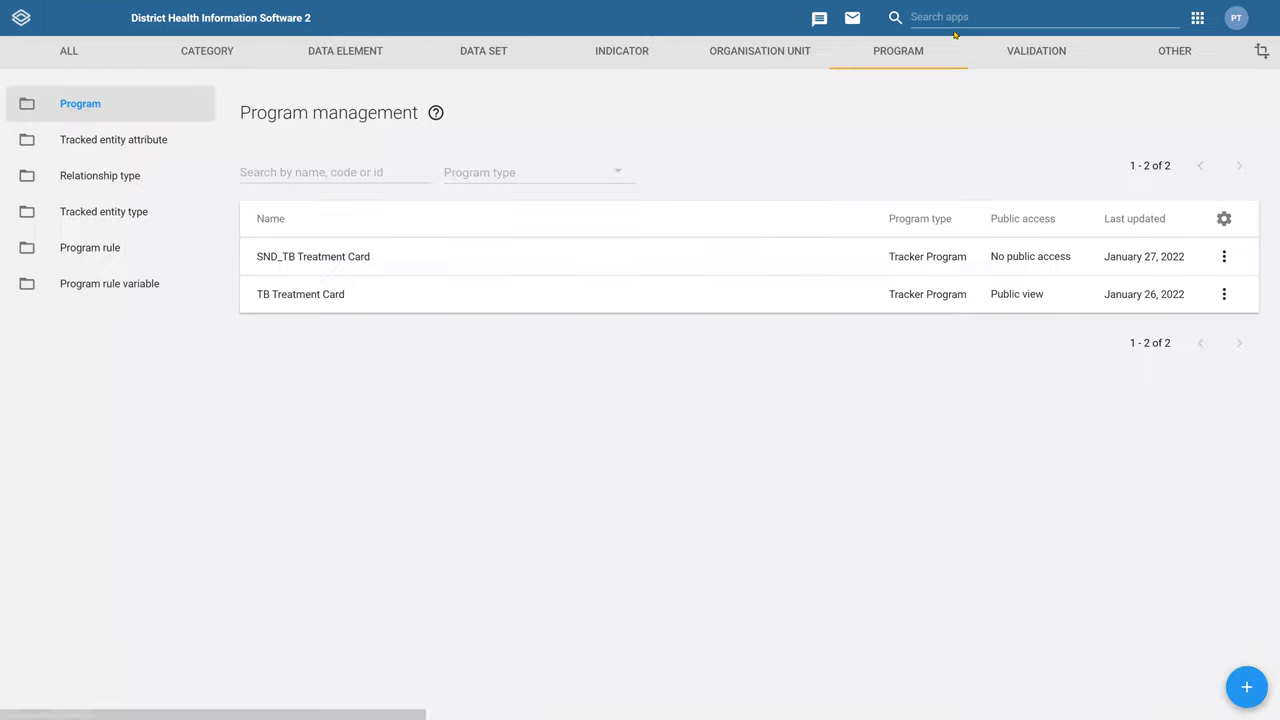
left_click(953, 29)
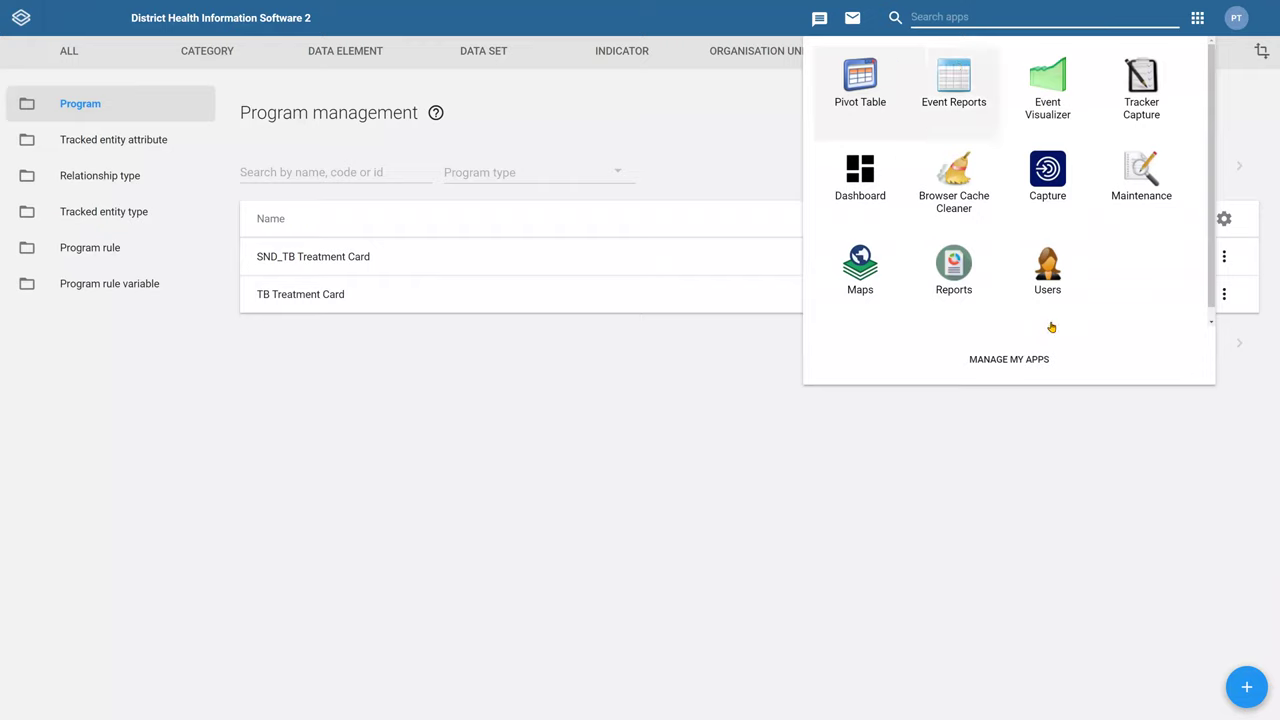
Clear all cached browser data in the Browser Cache Cleaner
left_click(952, 202)
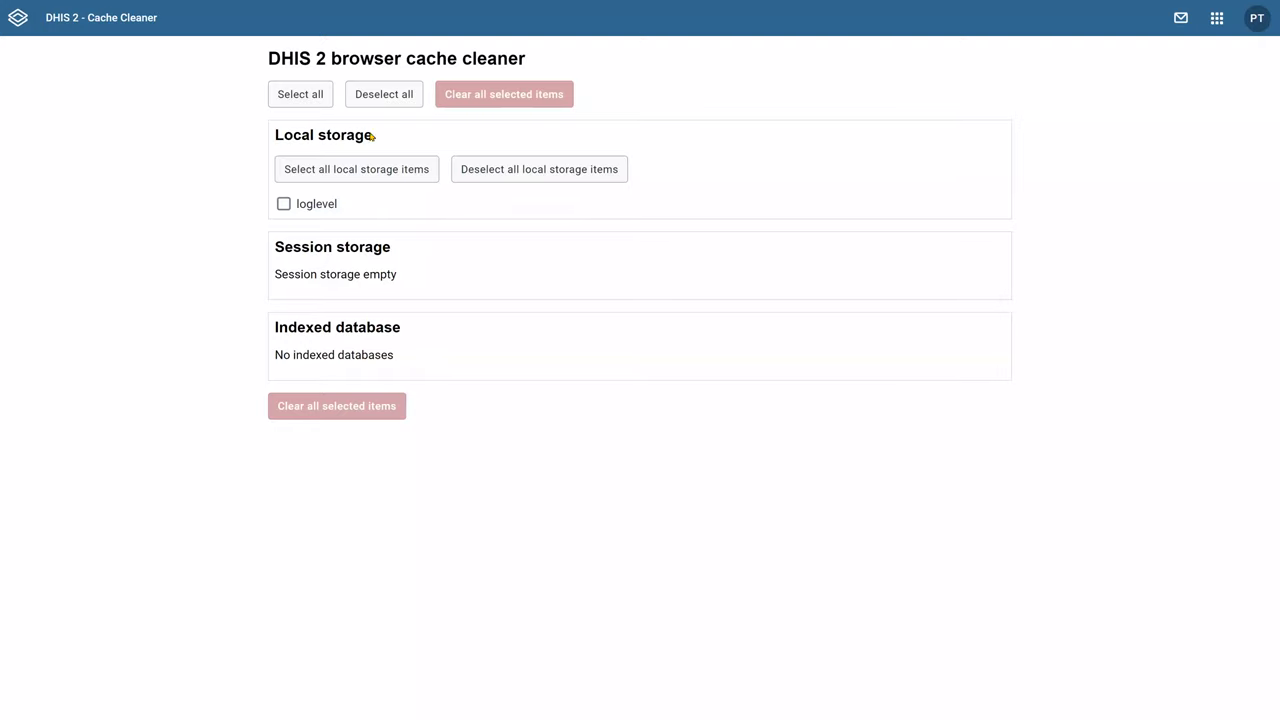
left_click(314, 94)
left_click(504, 94)
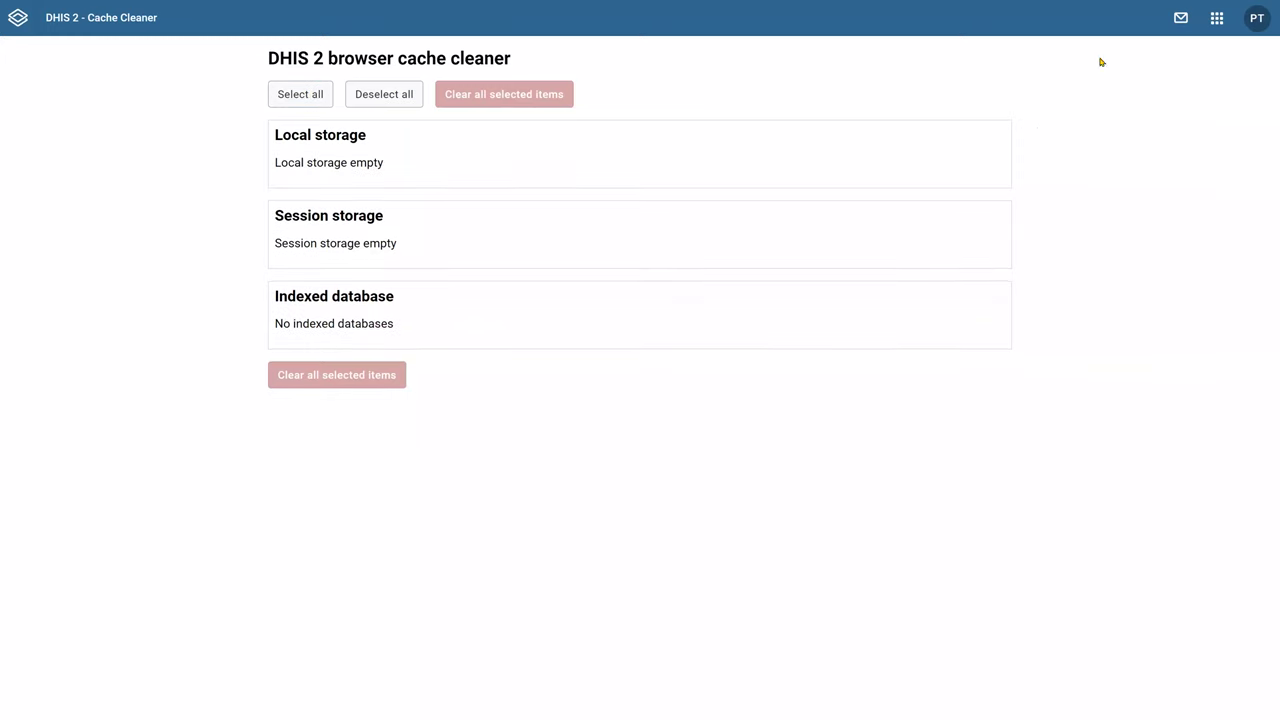
Search the apps list for 'tra' and launch Tracker Capture
left_click(1218, 18)
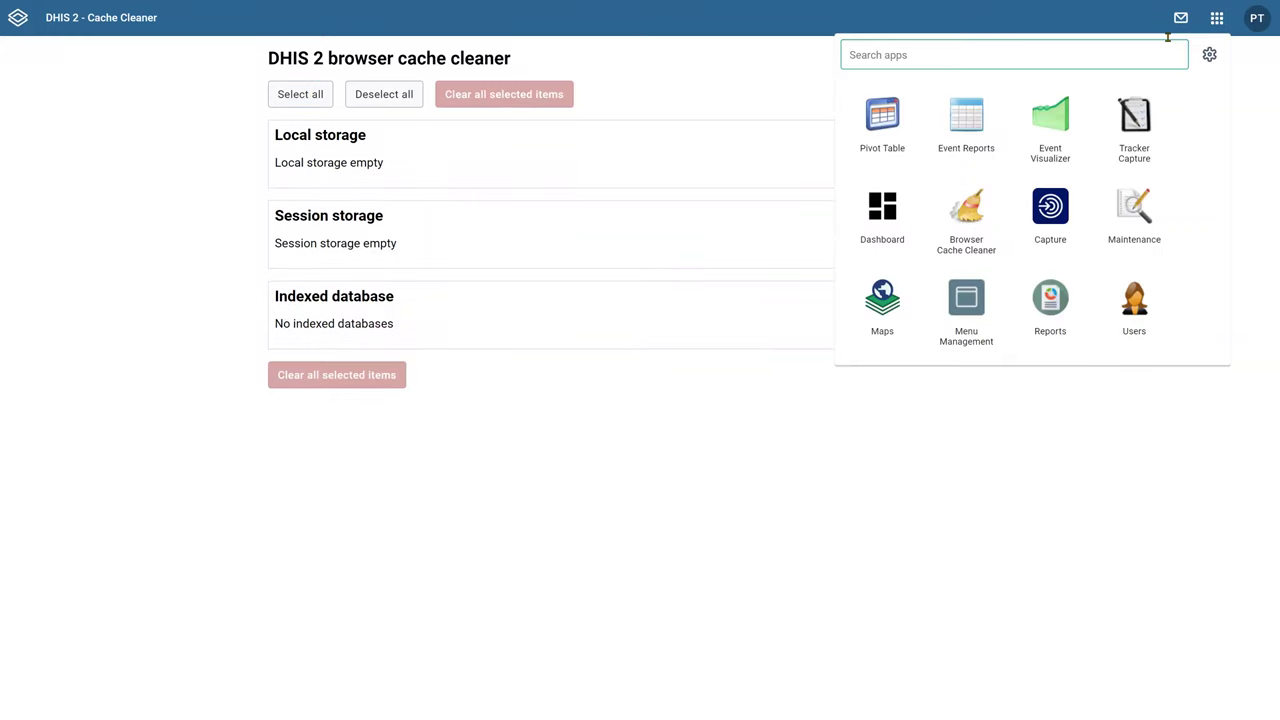
type("trak")
key("BackSpace")
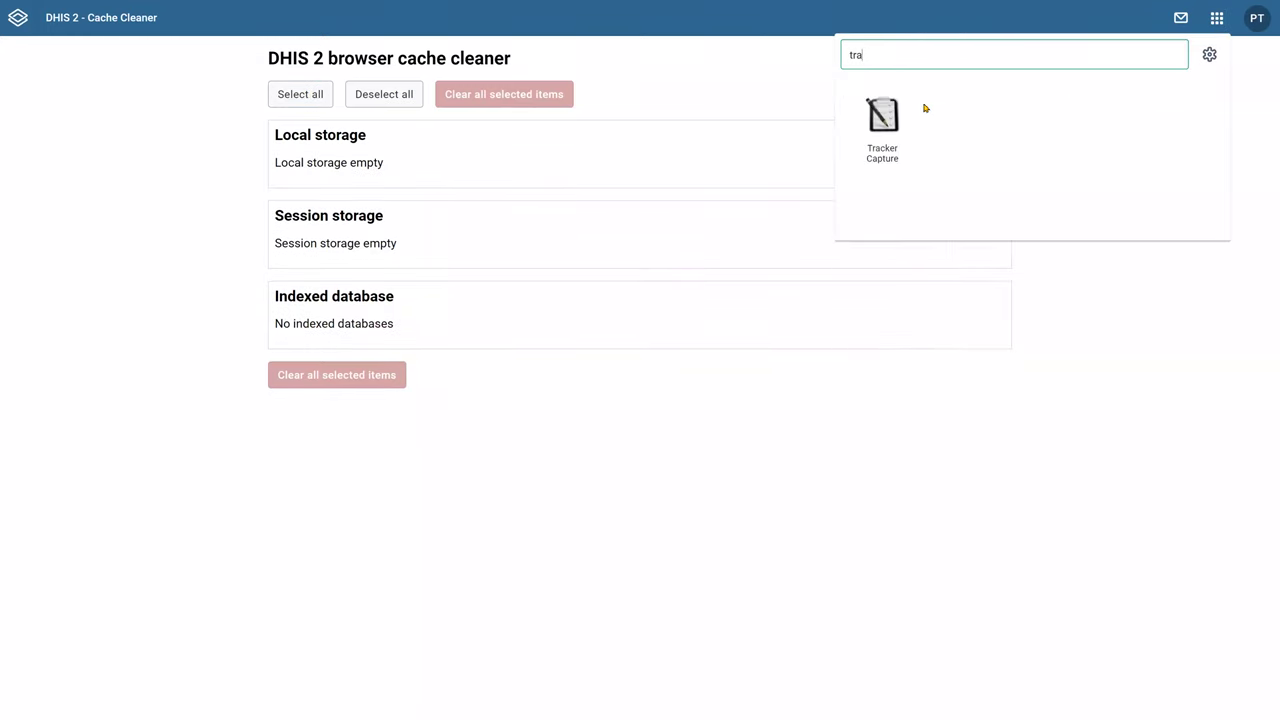
left_click(866, 122)
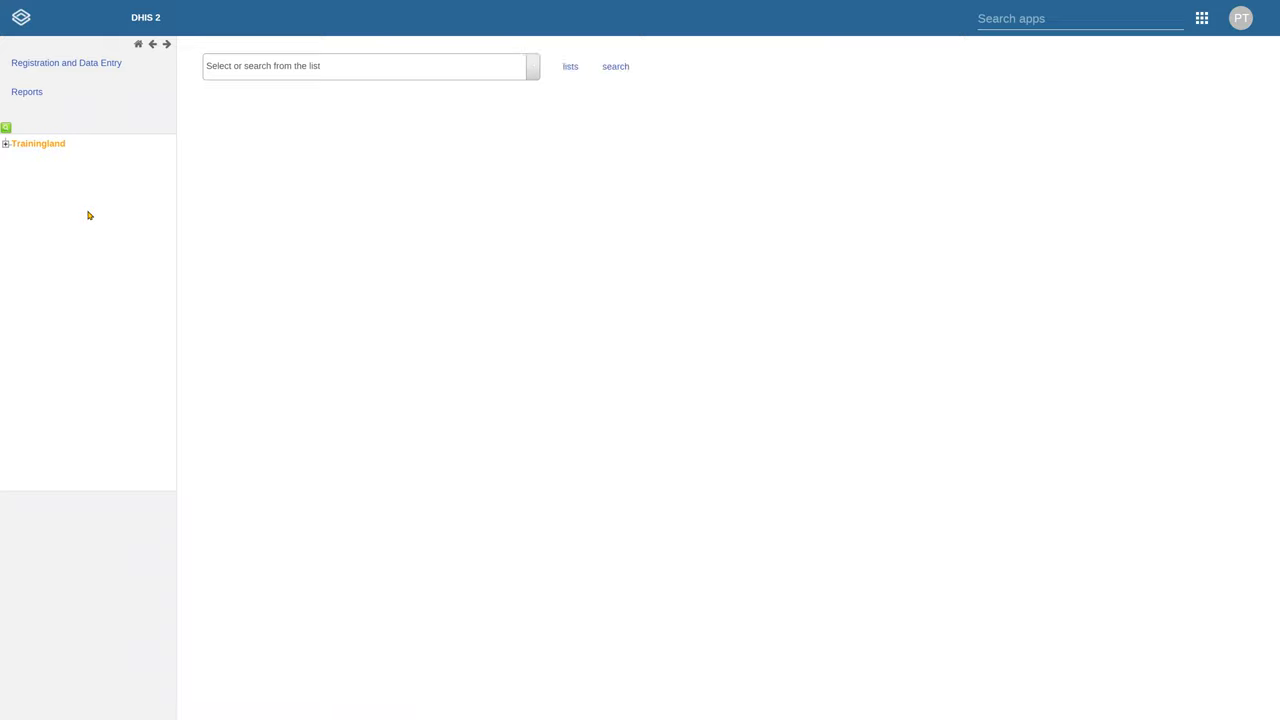
Select Parrot District Hospital under Trainingland > Animal Region > Bird District
left_click(6, 145)
left_click(16, 156)
left_click(28, 168)
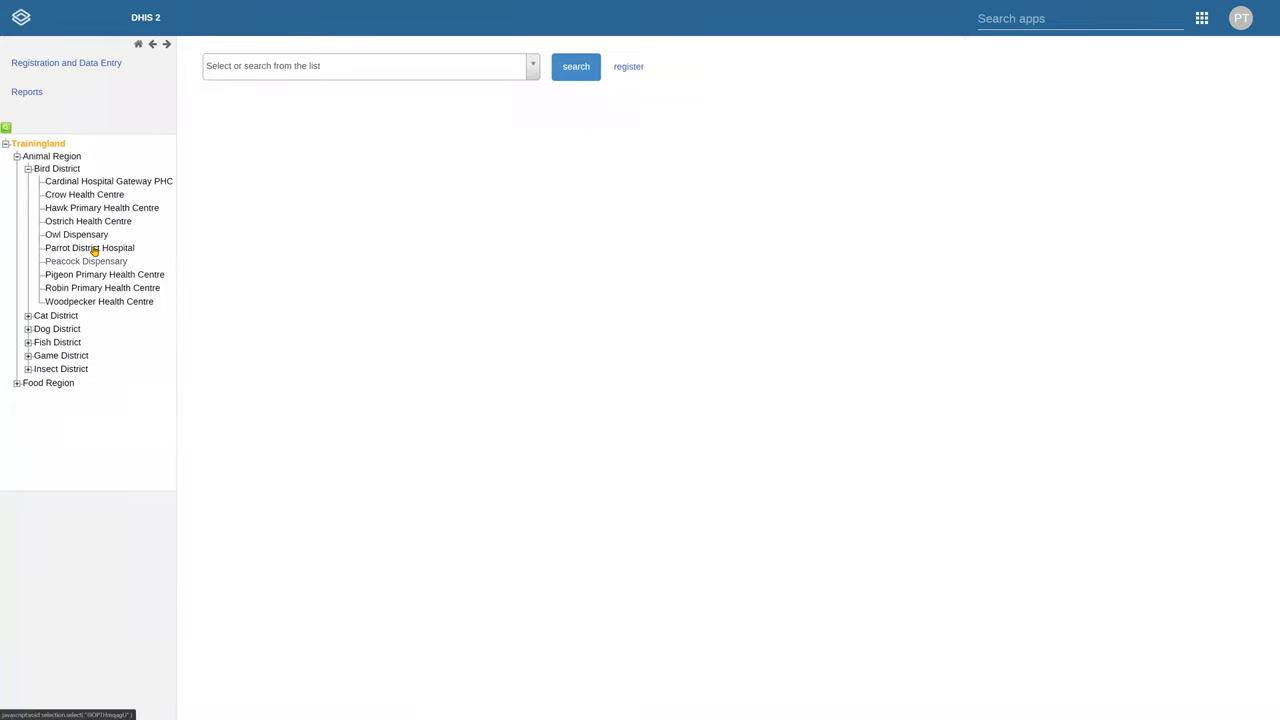
left_click(92, 248)
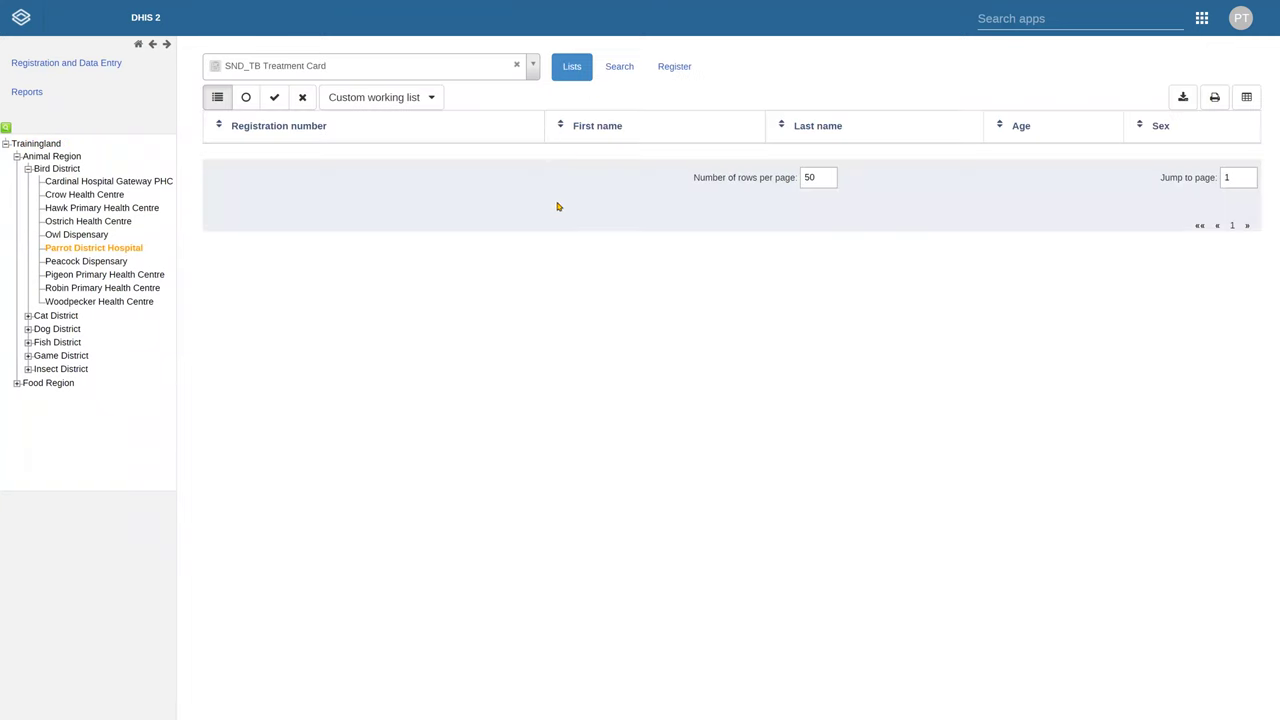
Start a new registration with the registration number and birth date 1991-01-04
left_click(672, 68)
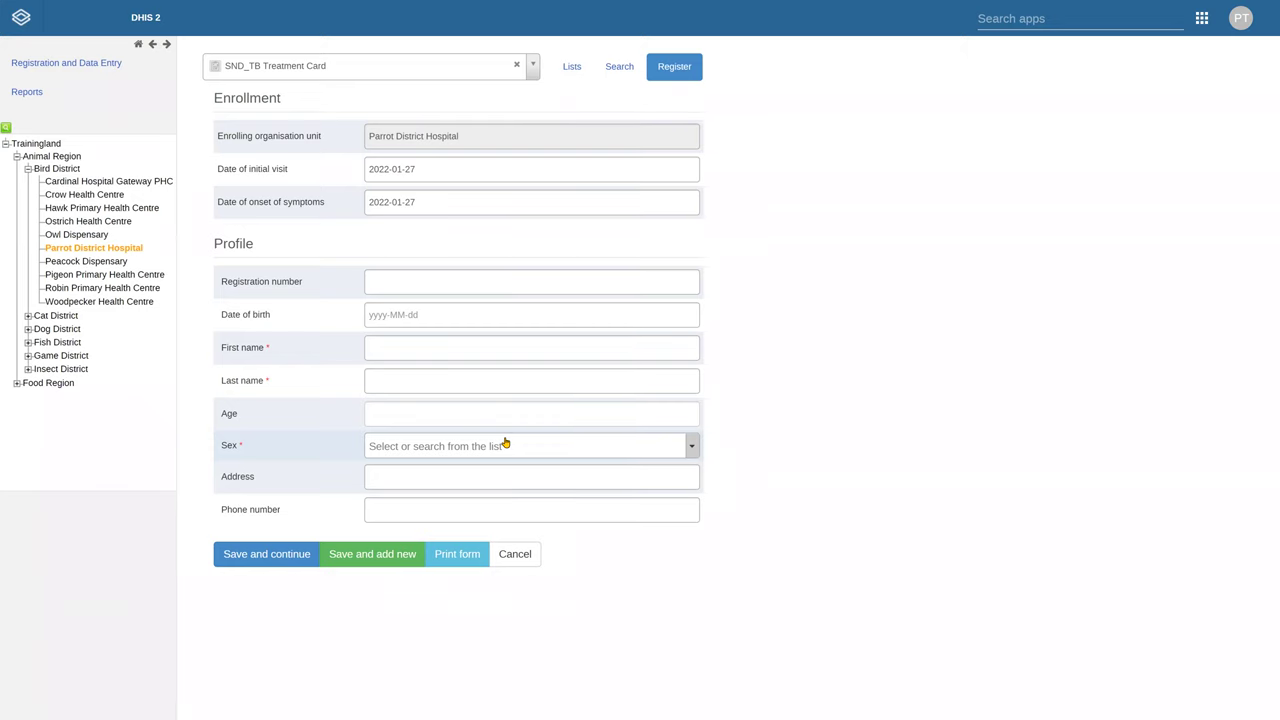
left_click(560, 289)
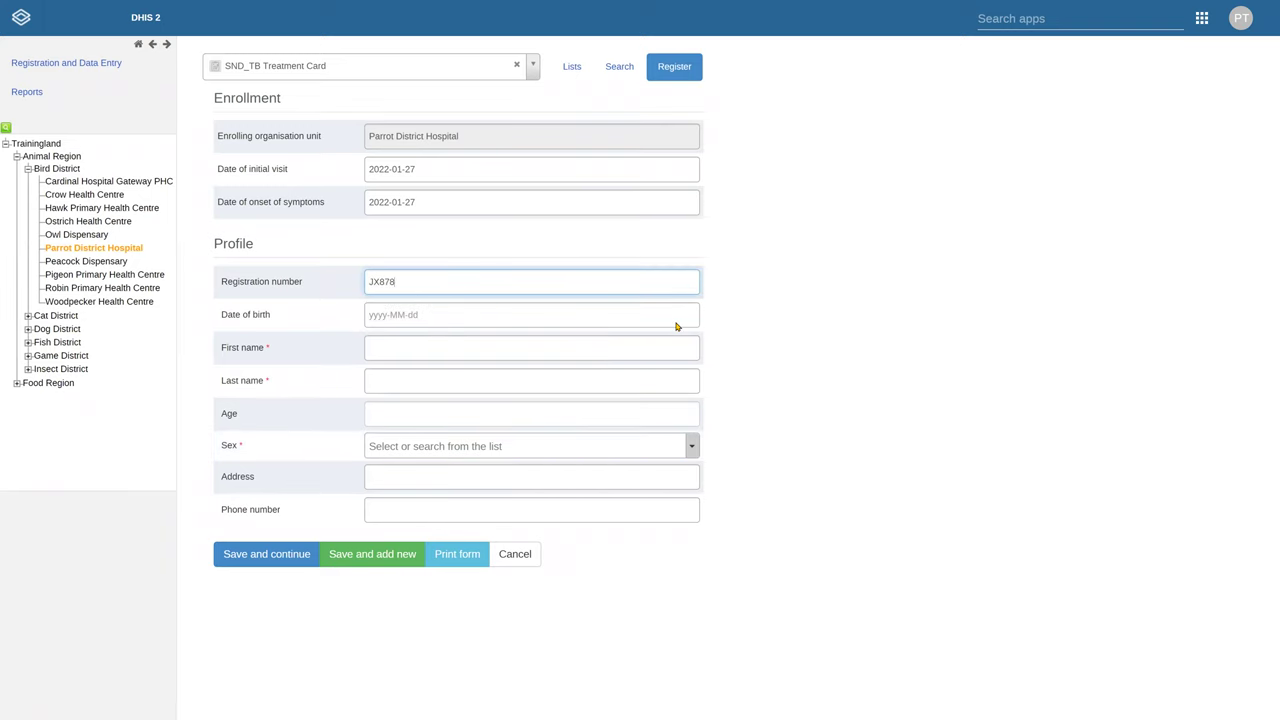
left_click(491, 318)
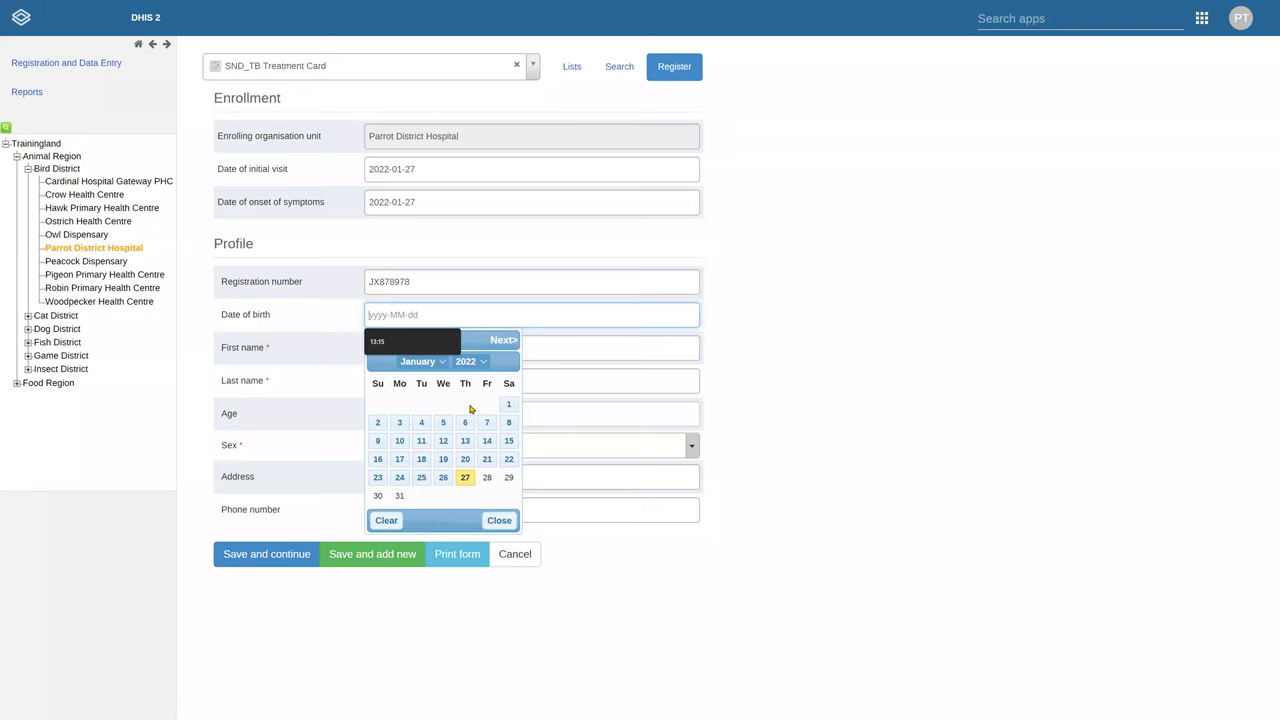
left_click(468, 361)
left_click(475, 443)
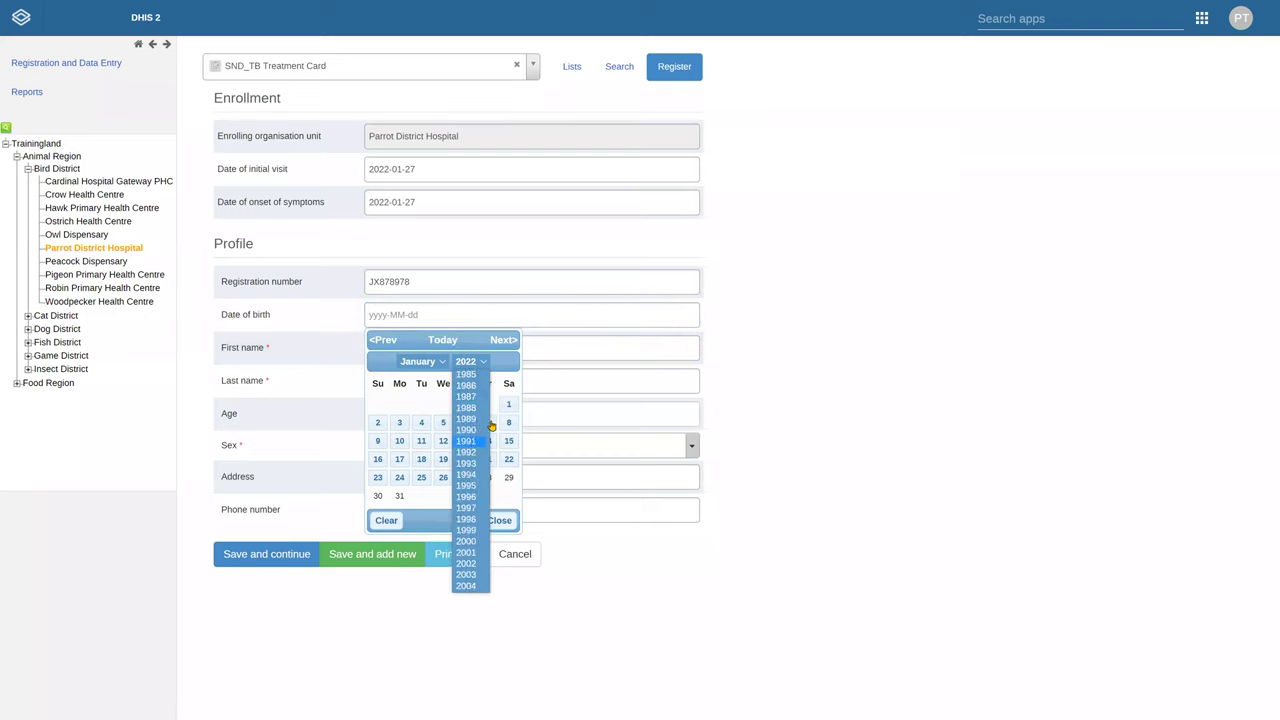
left_click(487, 405)
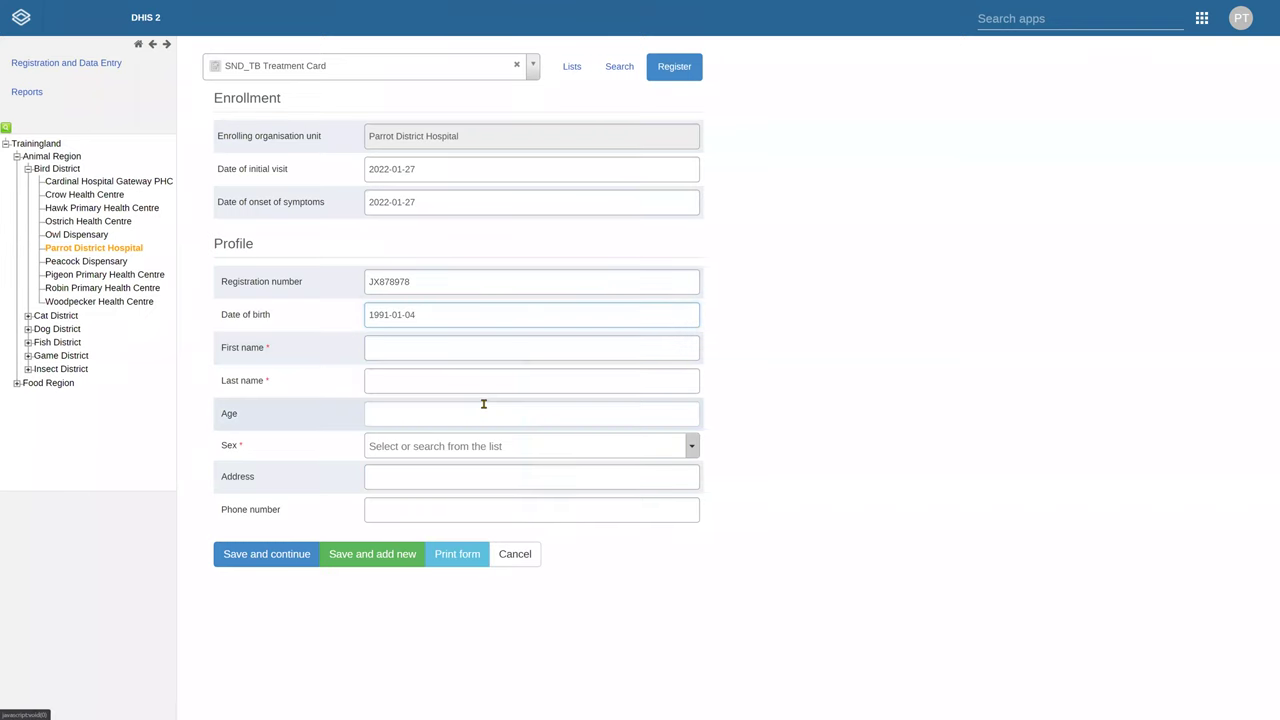
Enter the patient's first and last name, age 32, Sex Male, and save the enrollment
left_click(431, 352)
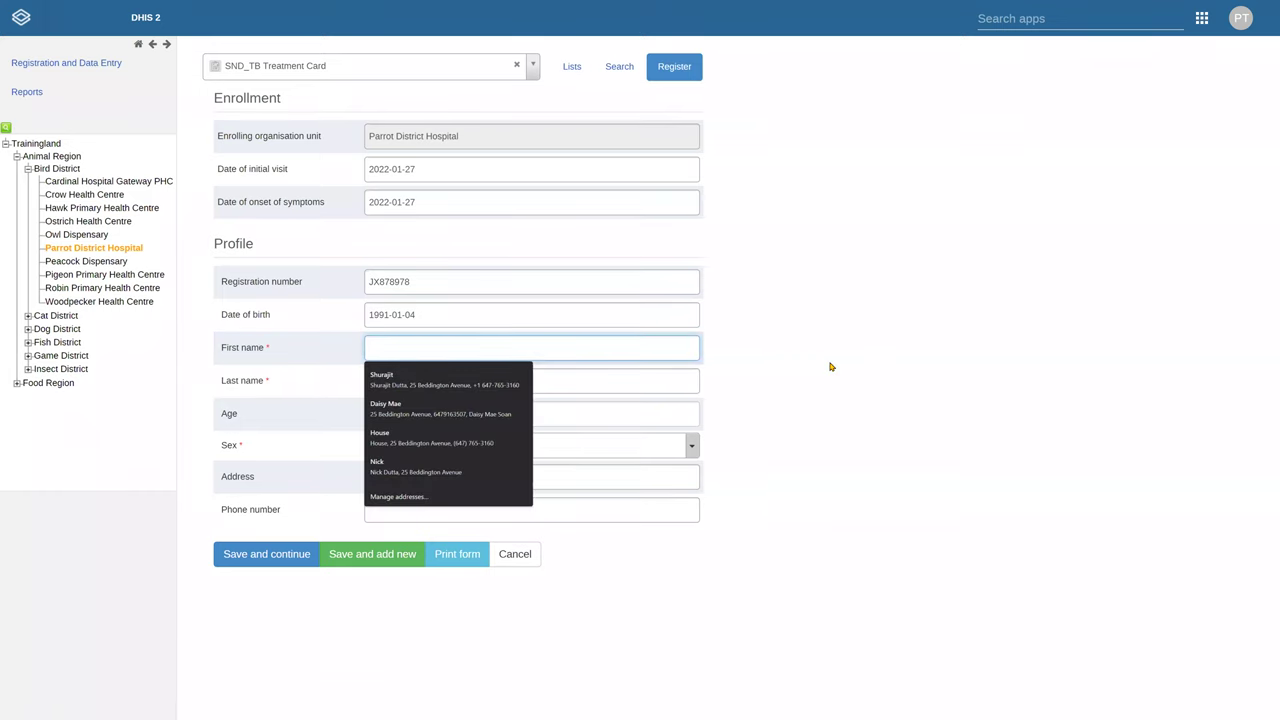
key("Tab")
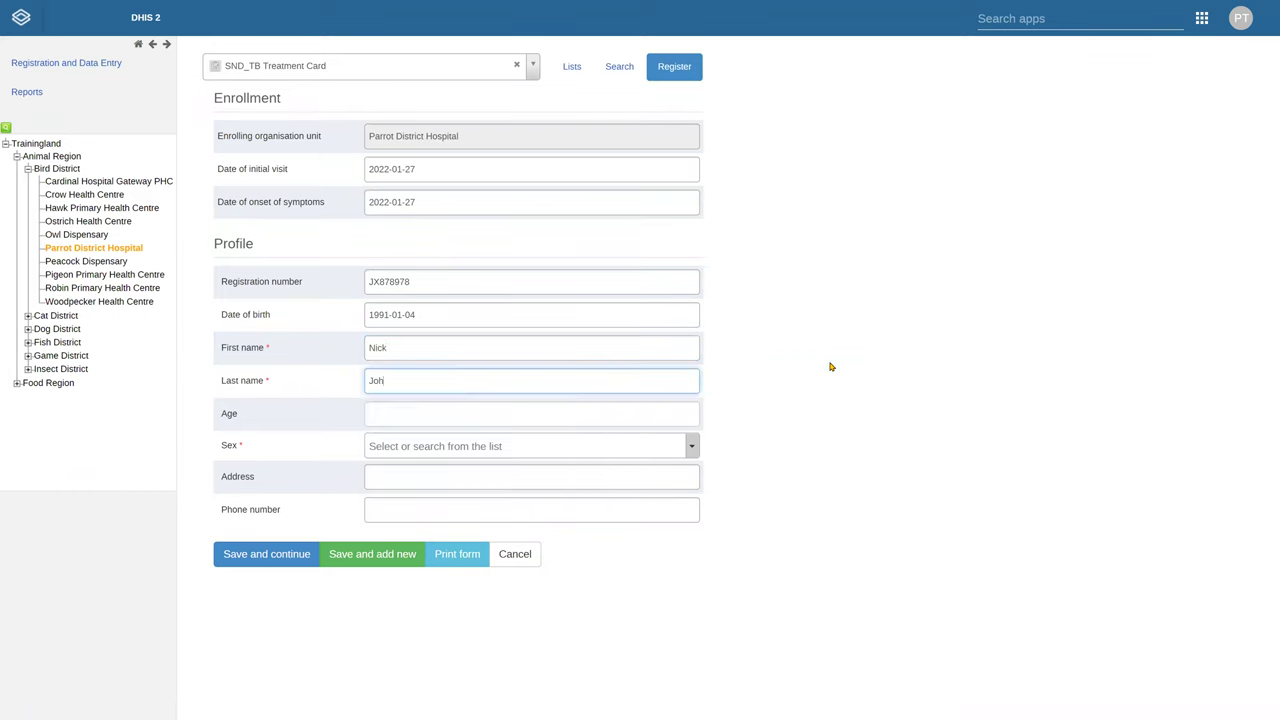
left_click(470, 418)
type("32")
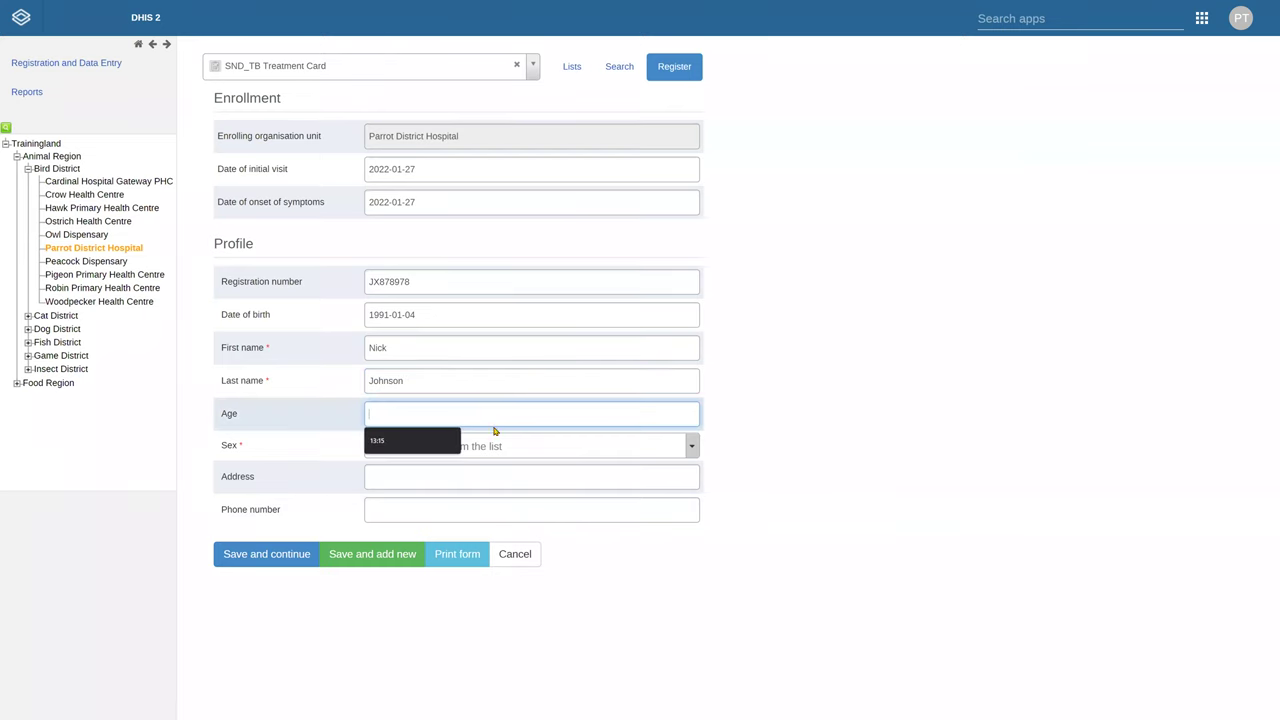
left_click(497, 446)
left_click(460, 506)
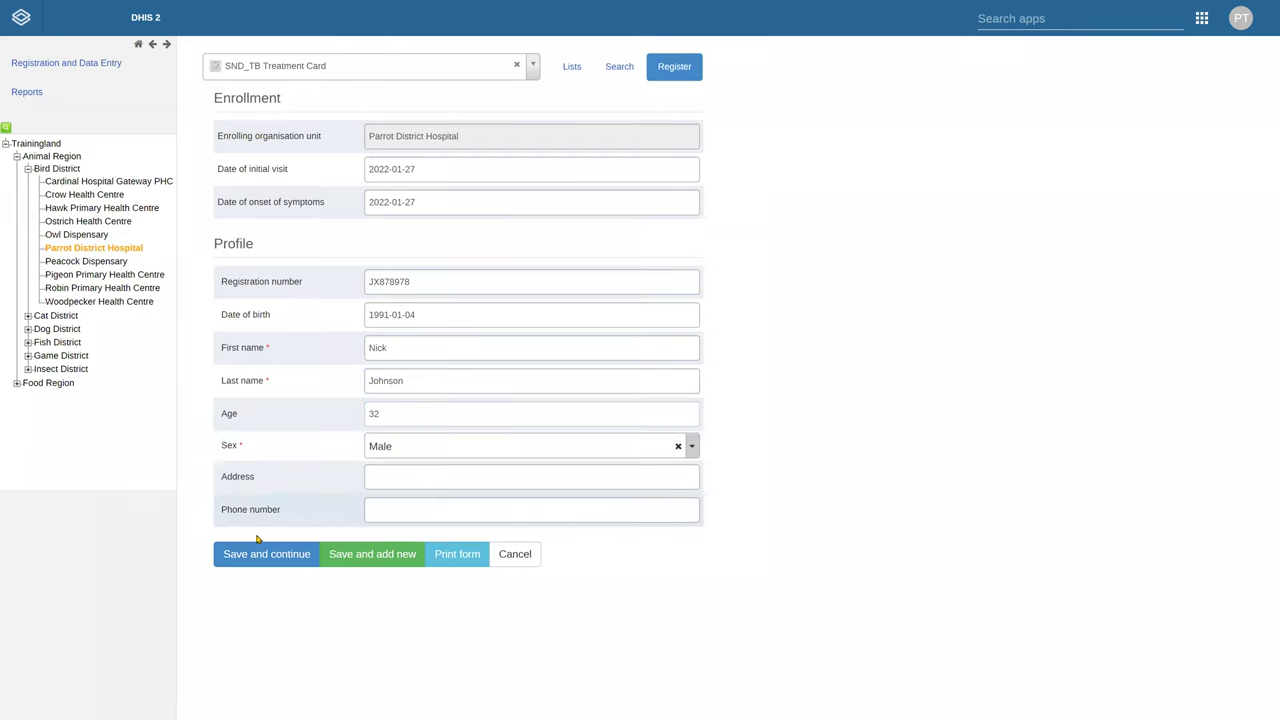
left_click(247, 556)
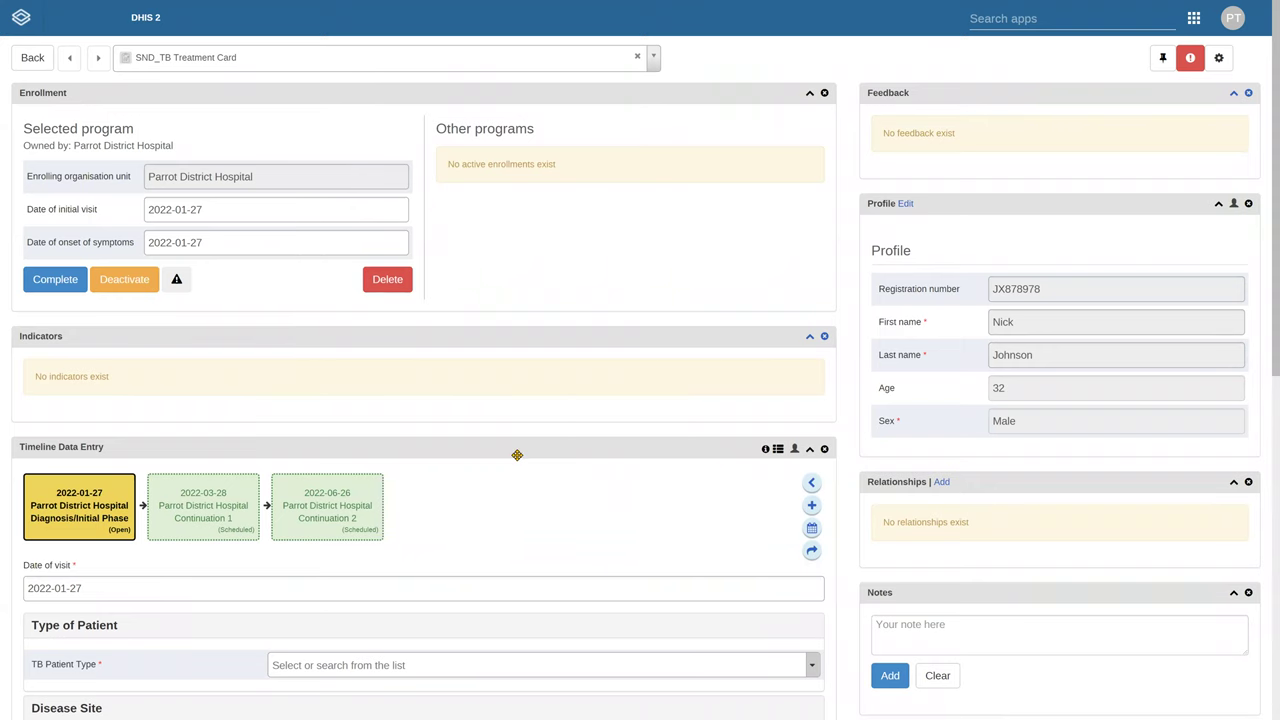
Review the scheduled Continuation events and start adding a new End of Treatment event
scroll(517, 455, "down", 5)
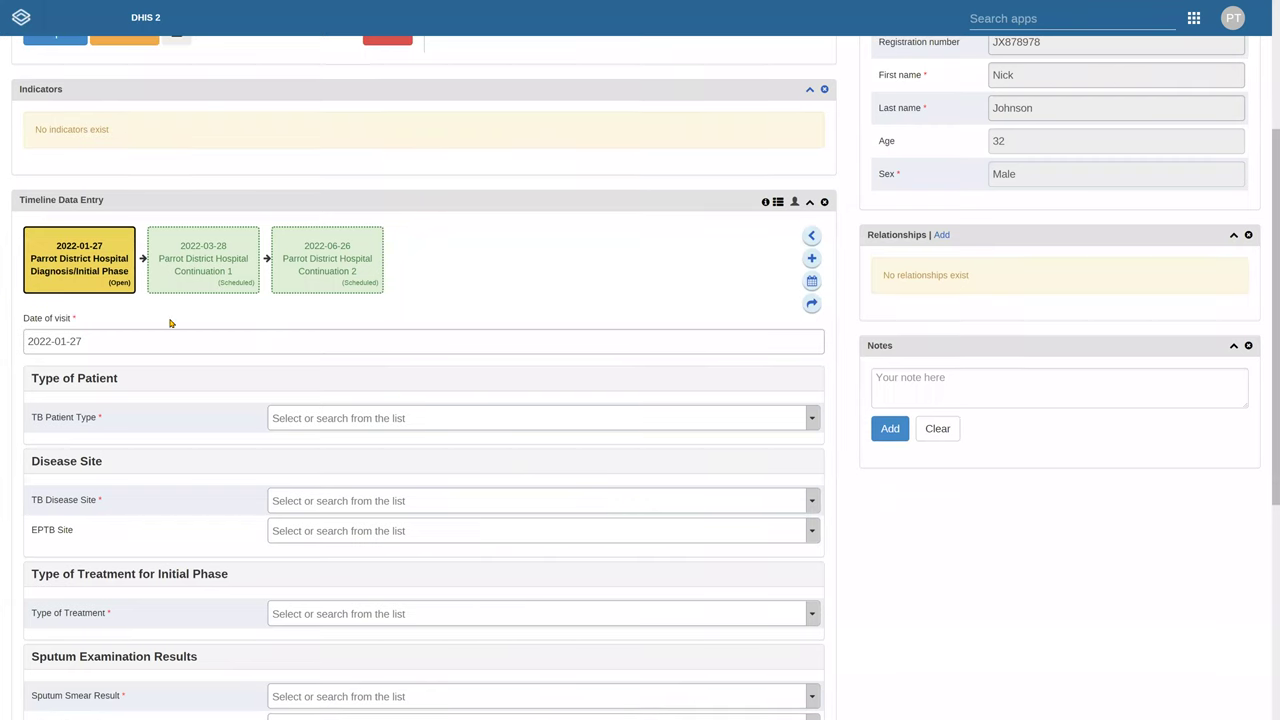
scroll(155, 302, "up", 1)
scroll(155, 302, "up", 2)
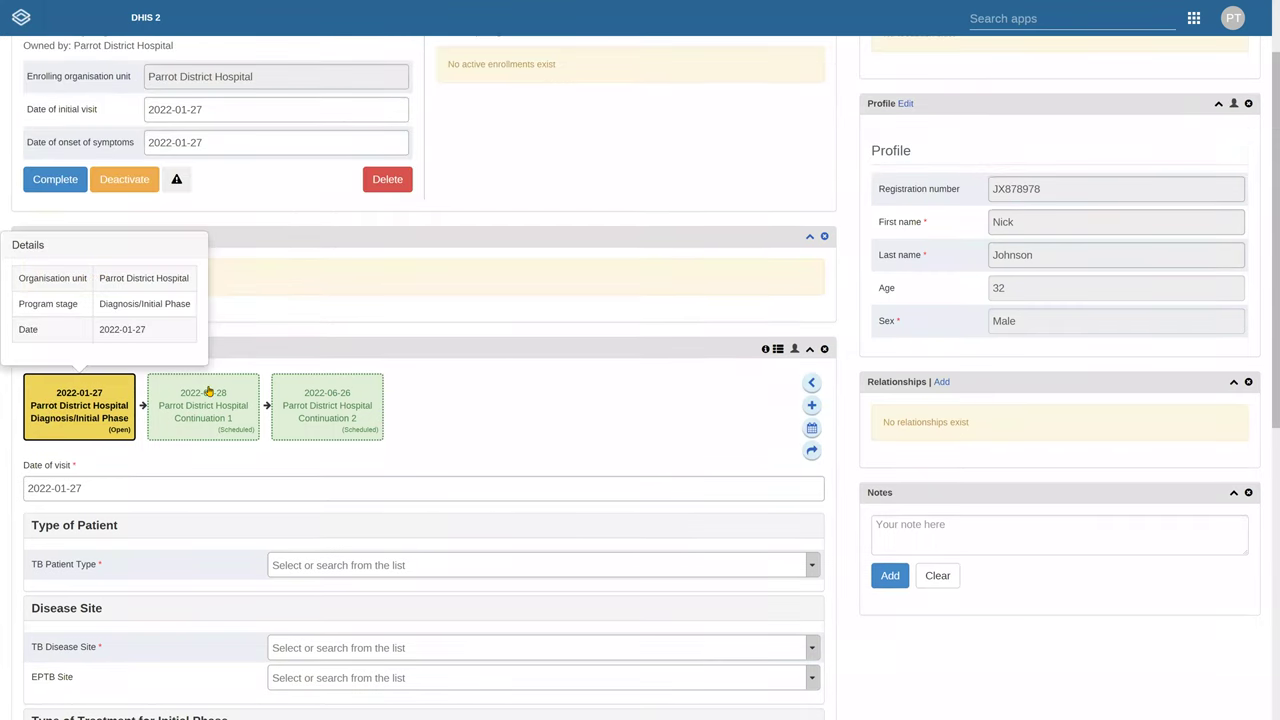
mouse_move(231, 421)
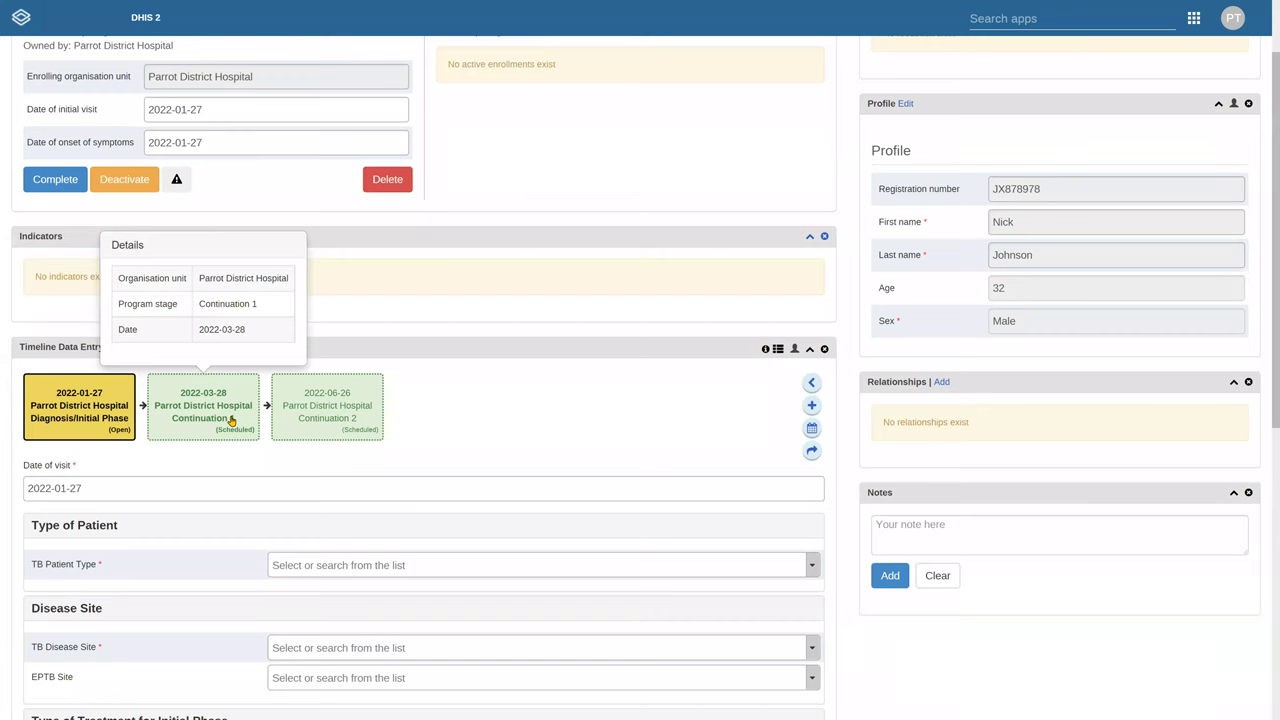
mouse_move(364, 424)
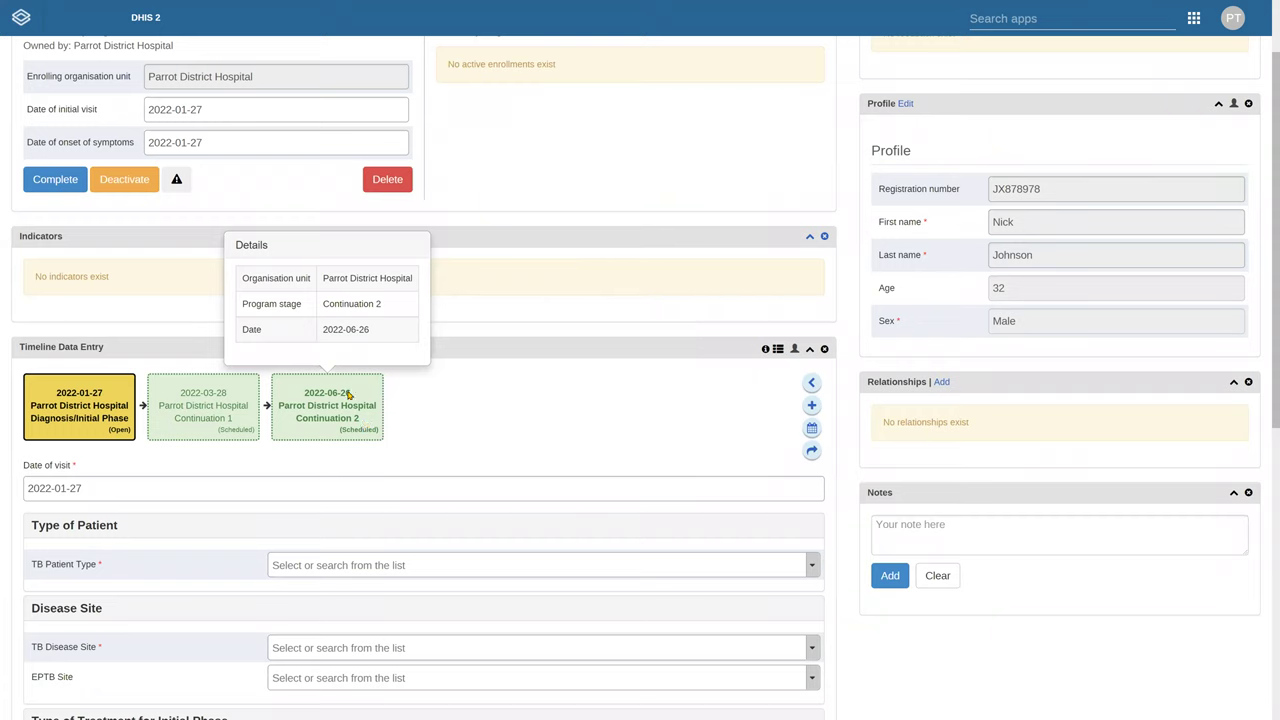
left_click(811, 405)
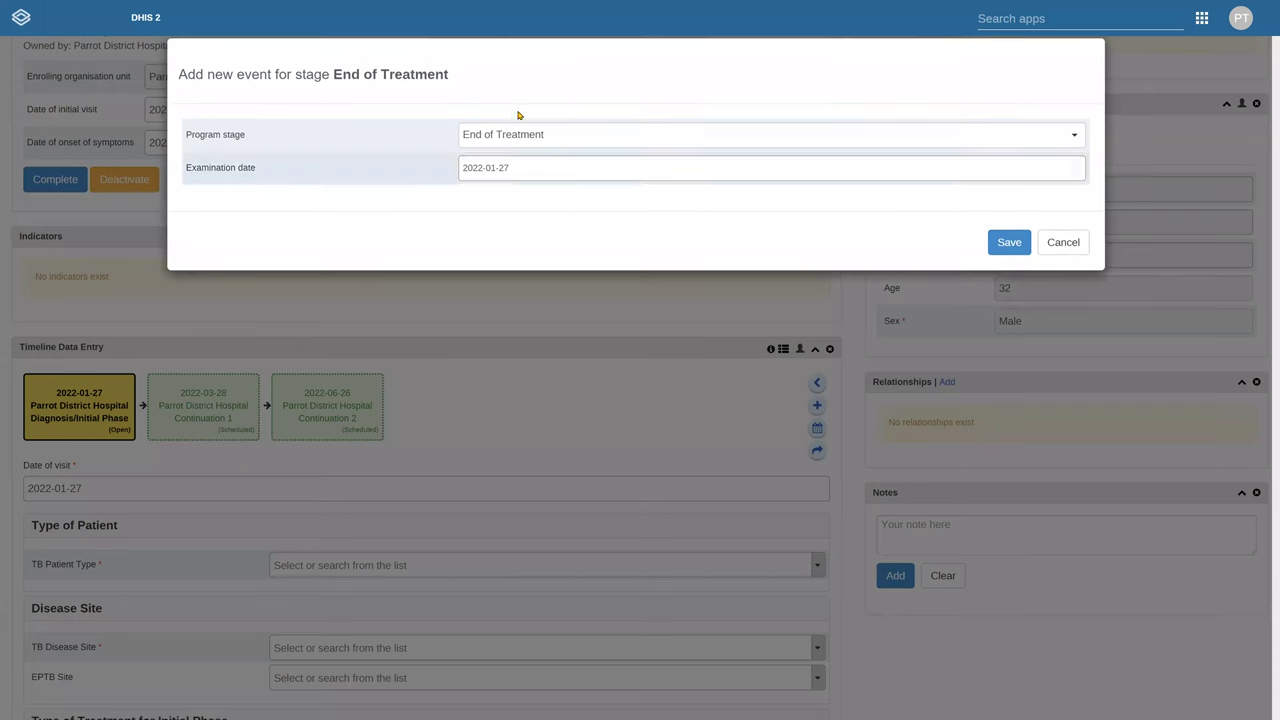
Cancel the End of Treatment event without changing its examination date, returning to the Diagnosis/Initial Phase form
left_click(547, 165)
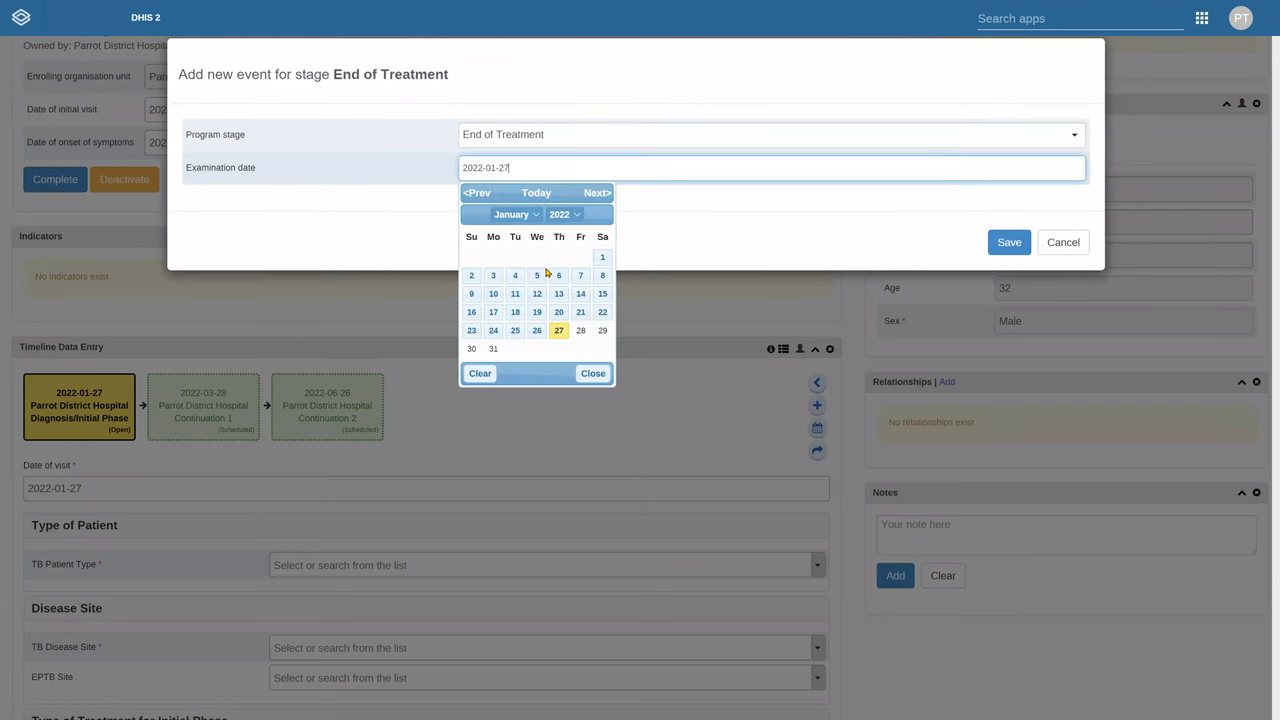
left_click(770, 212)
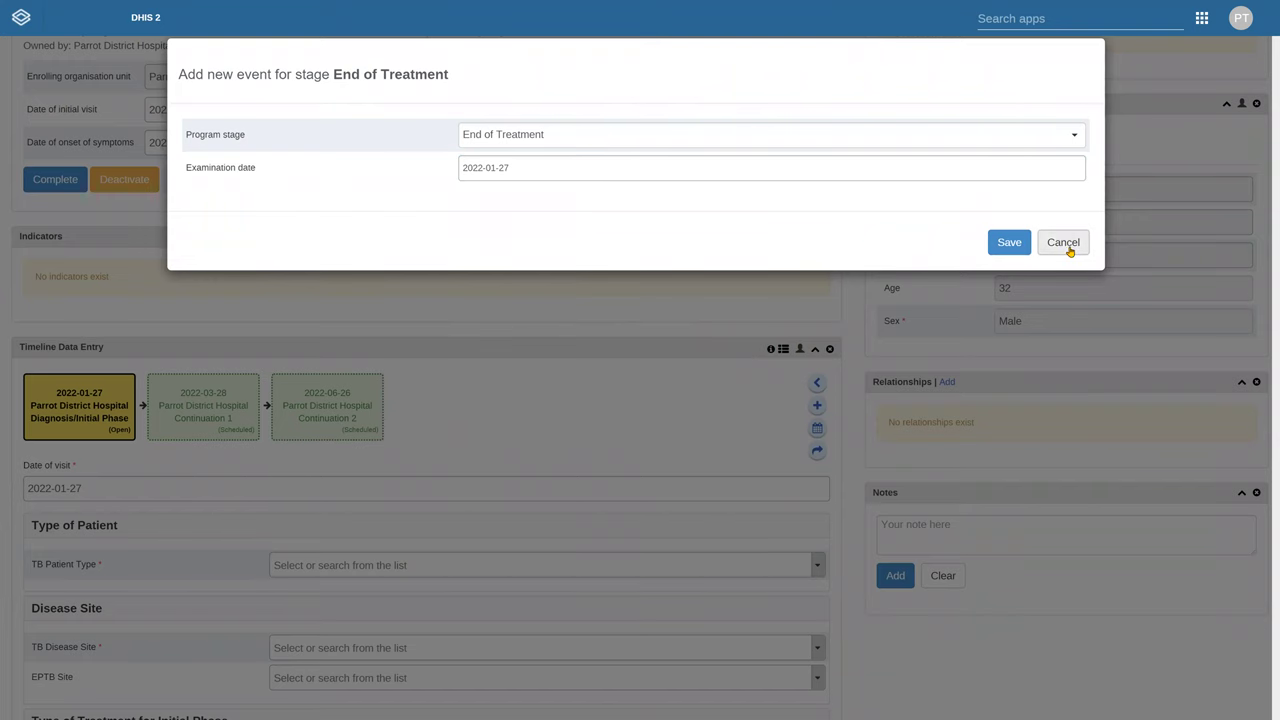
left_click(1063, 243)
scroll(395, 402, "down", 2)
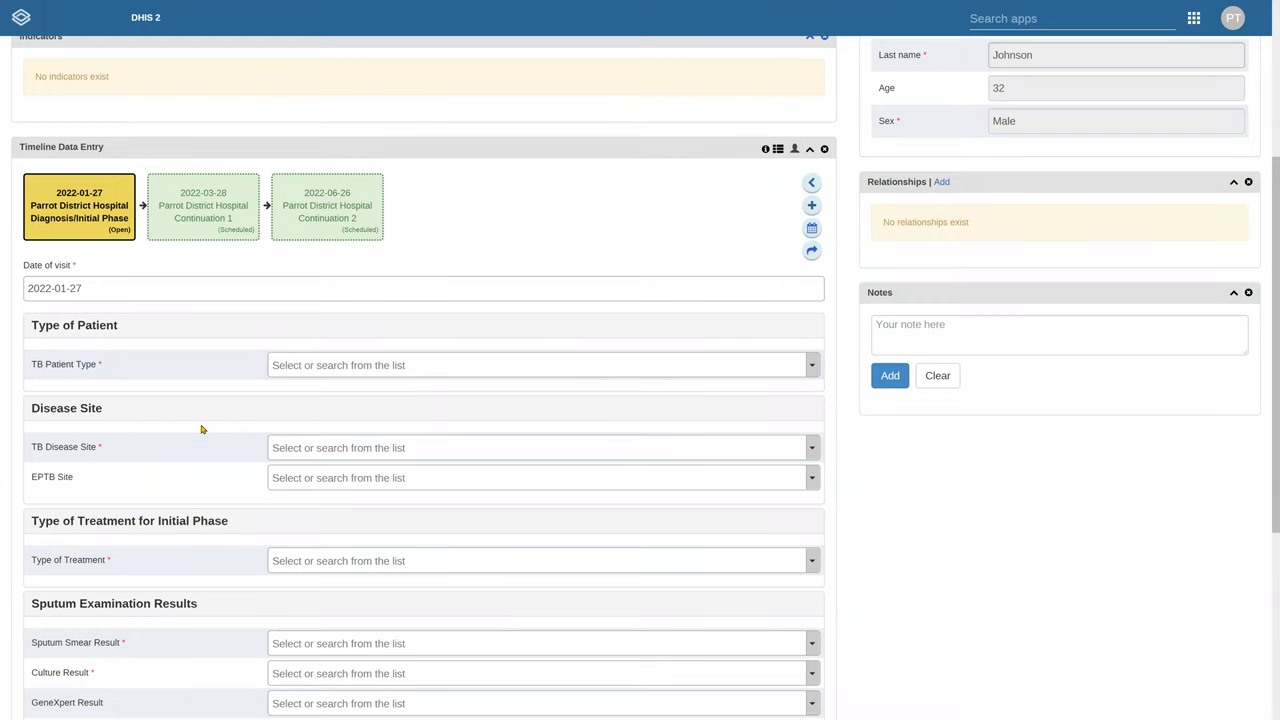
Check the 2022-01-27 Diagnosis/Initial Phase form's TB Patient Type choices and visit date calendar, leaving everything unchanged
scroll(200, 418, "down", 1)
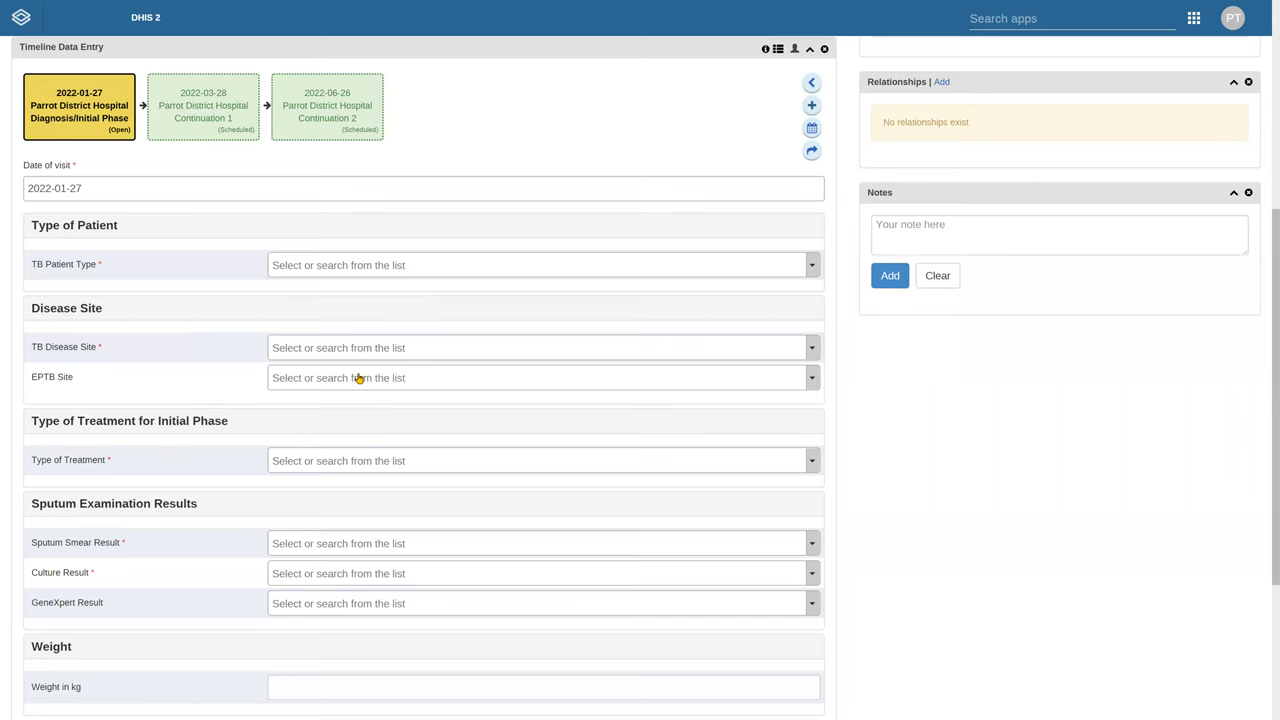
left_click(407, 272)
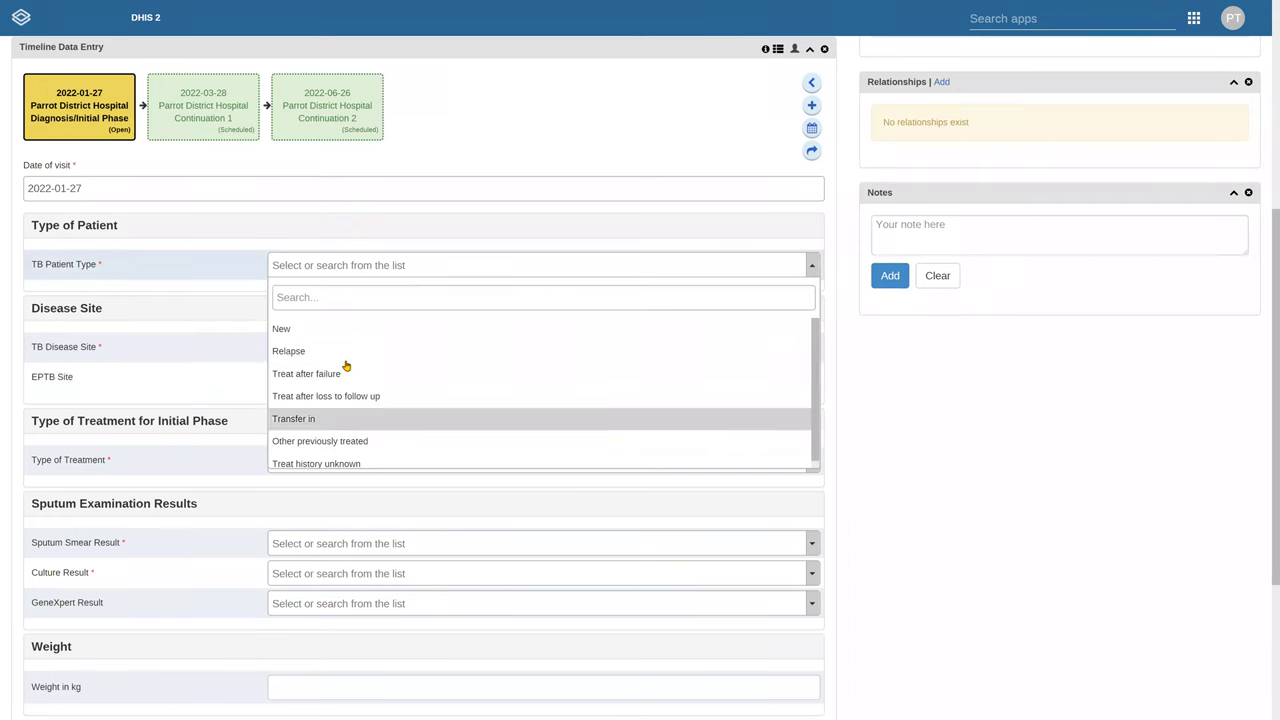
left_click(392, 192)
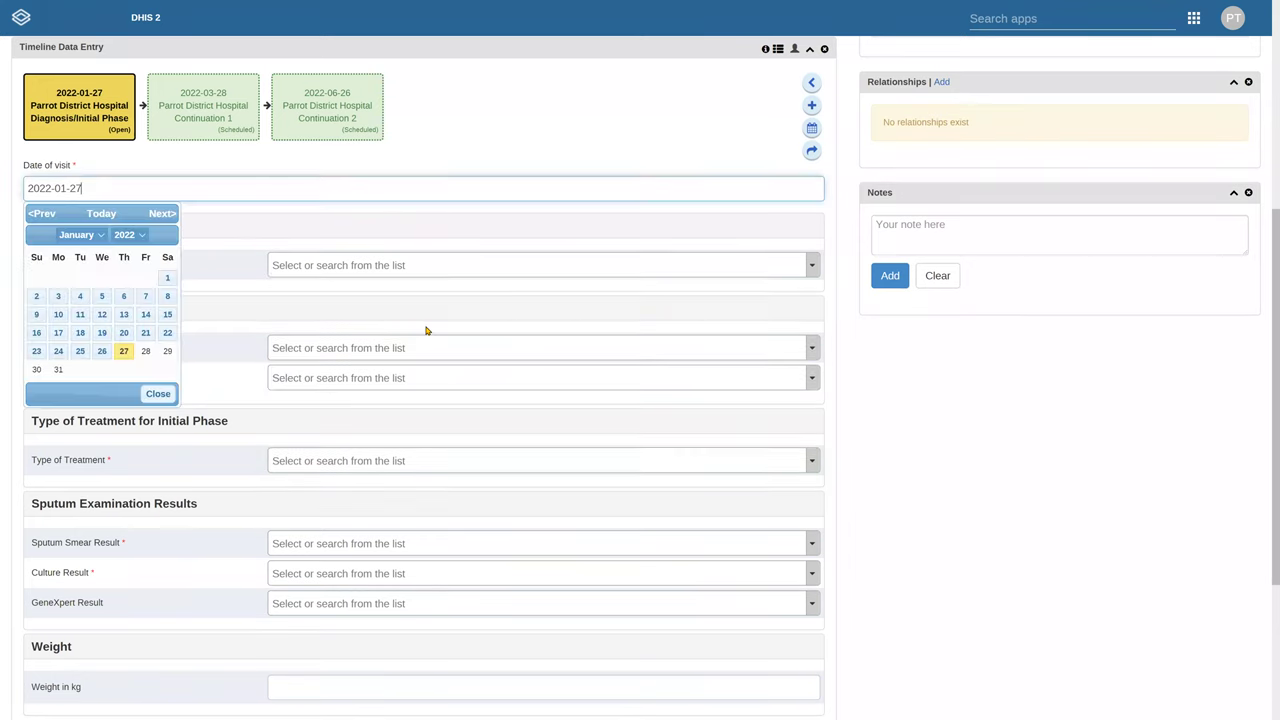
left_click(491, 224)
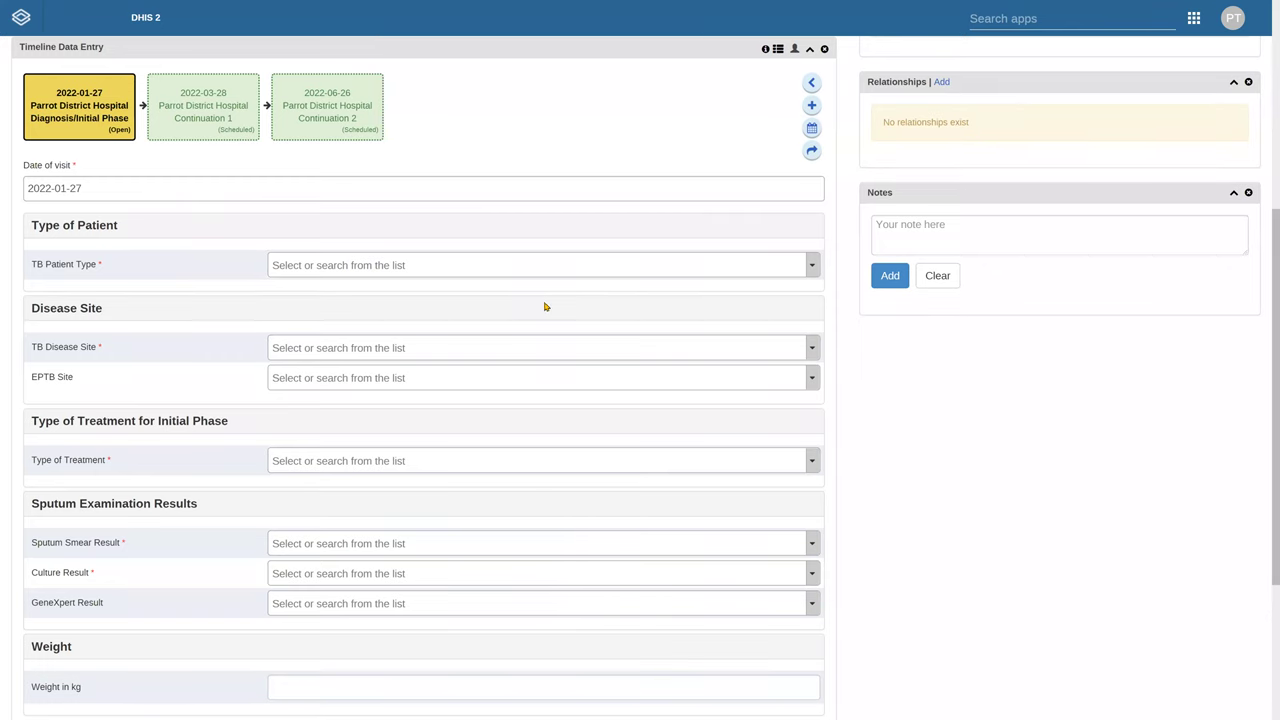
scroll(590, 343, "down", 1)
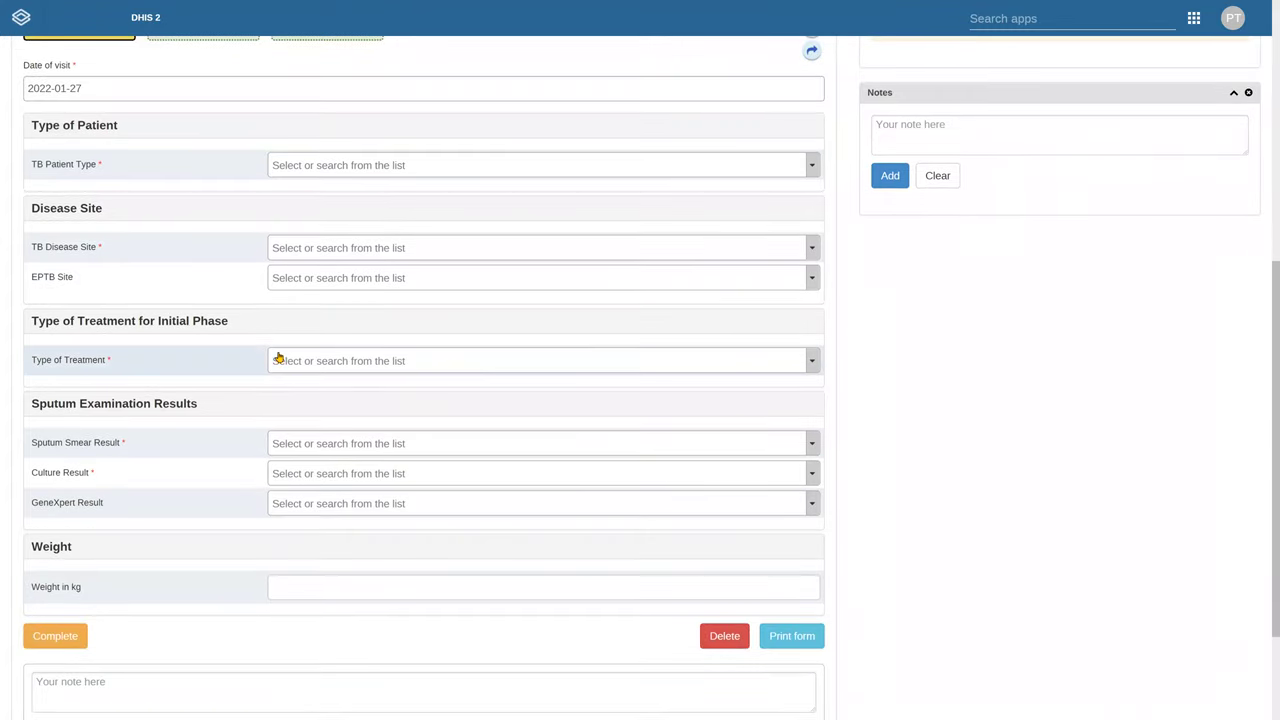
scroll(146, 240, "up", 2)
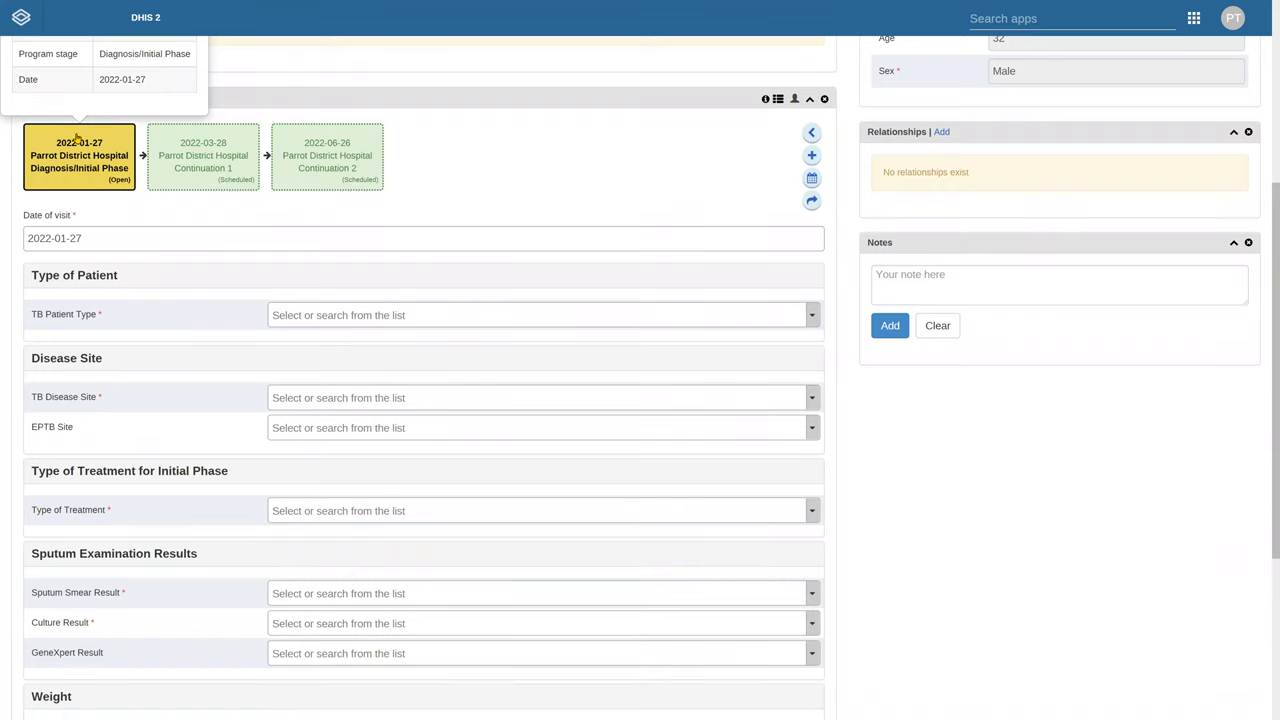
Open the scheduled Continuation 1 event and set its examination date to 2022-01-27
mouse_move(200, 164)
left_click(186, 165)
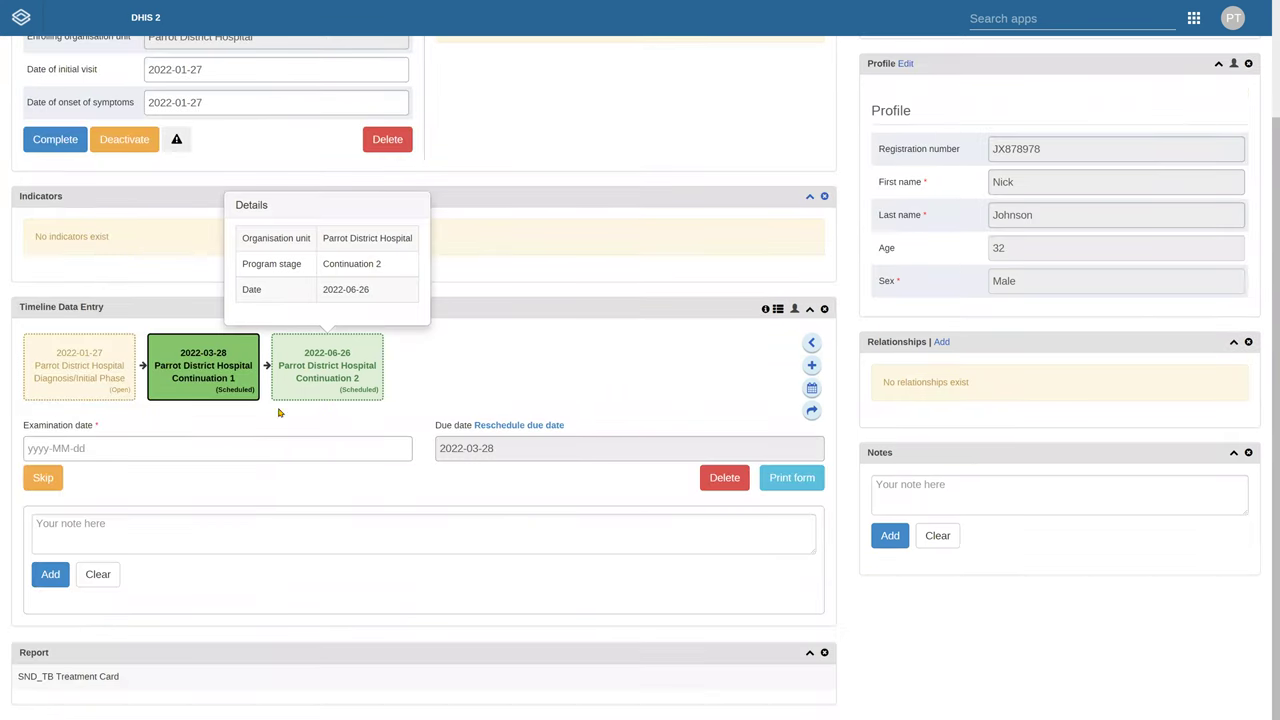
left_click(189, 448)
left_click(171, 518)
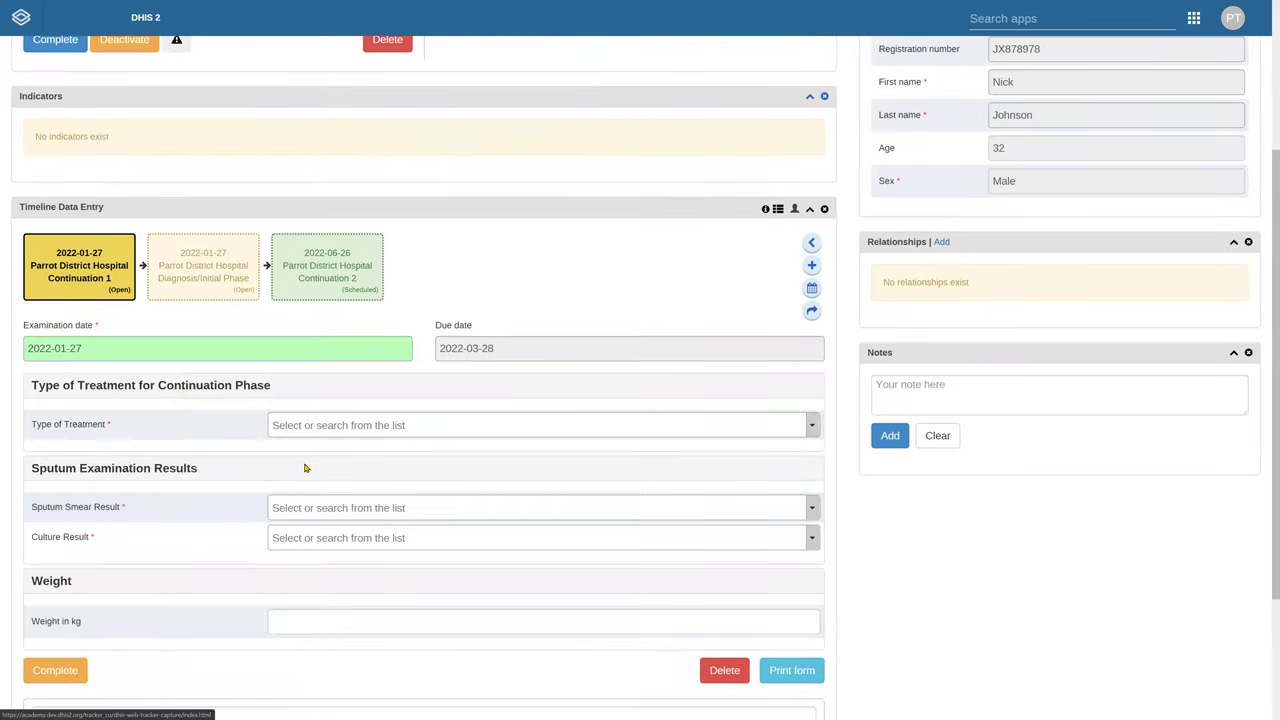
Give Continuation 2 the examination date 2022-01-21 and save the End of Treatment event dated 2022-01-27
left_click(322, 285)
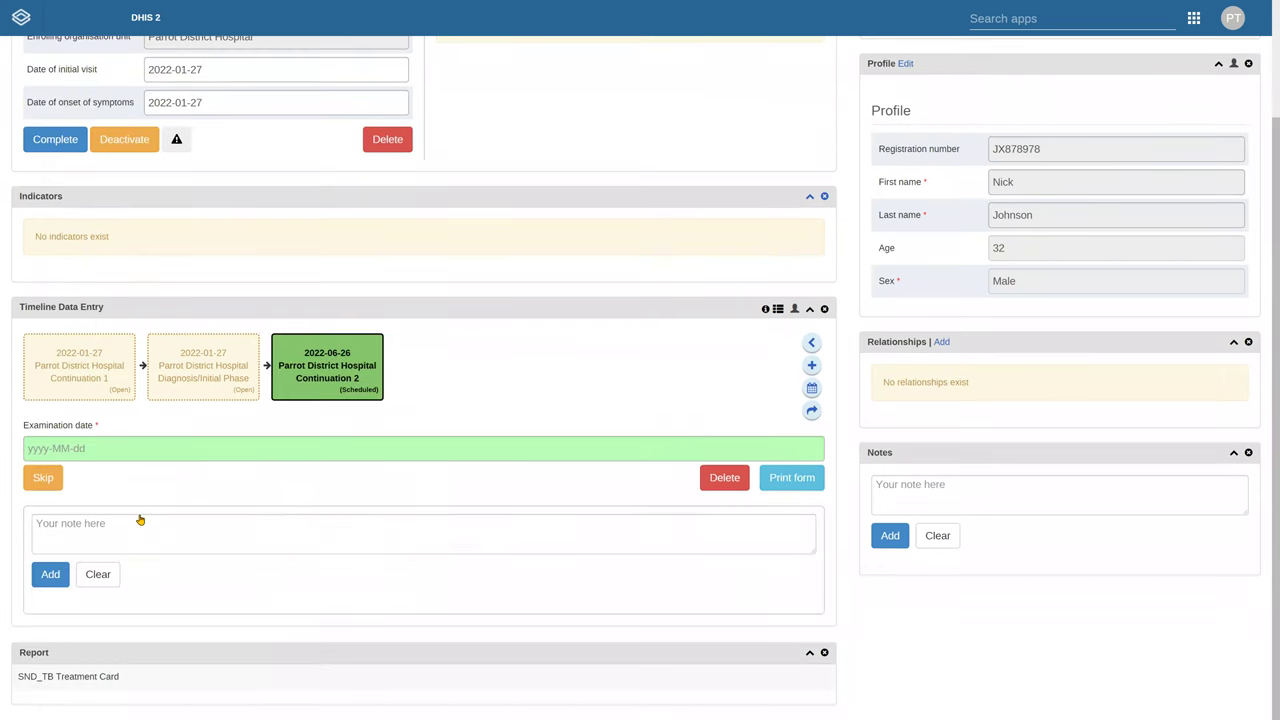
left_click(140, 520)
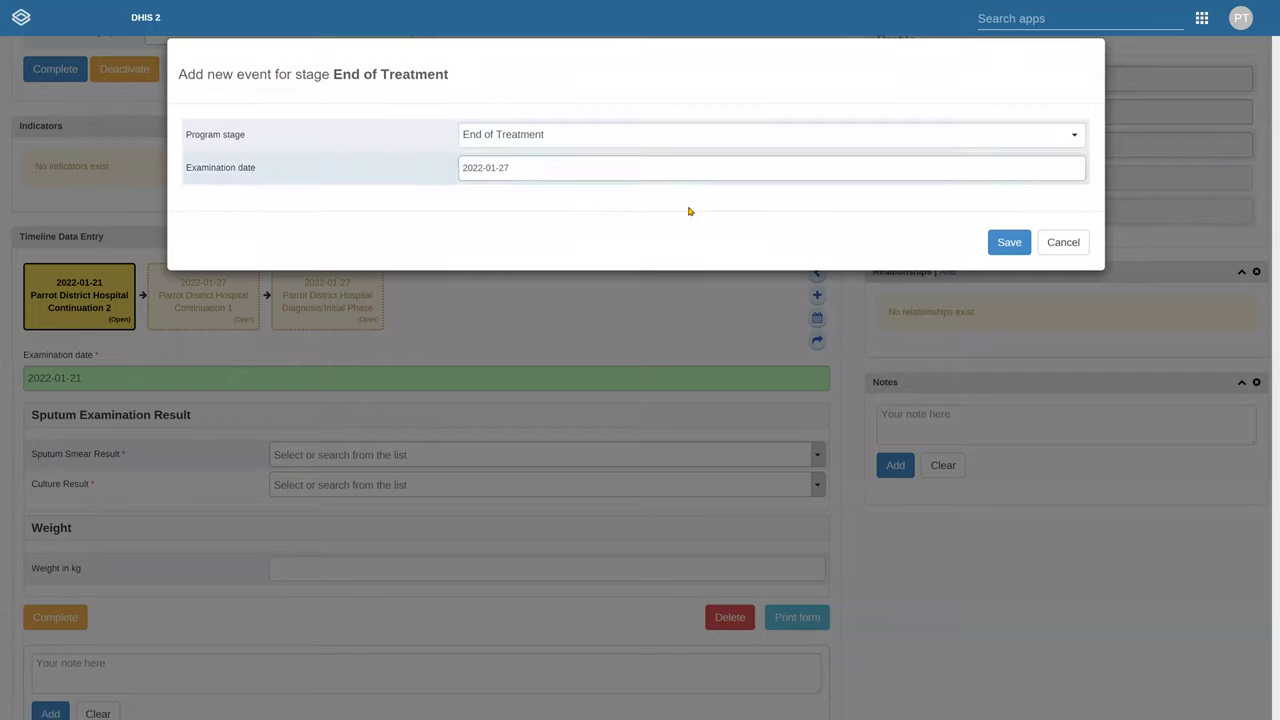
key("Return")
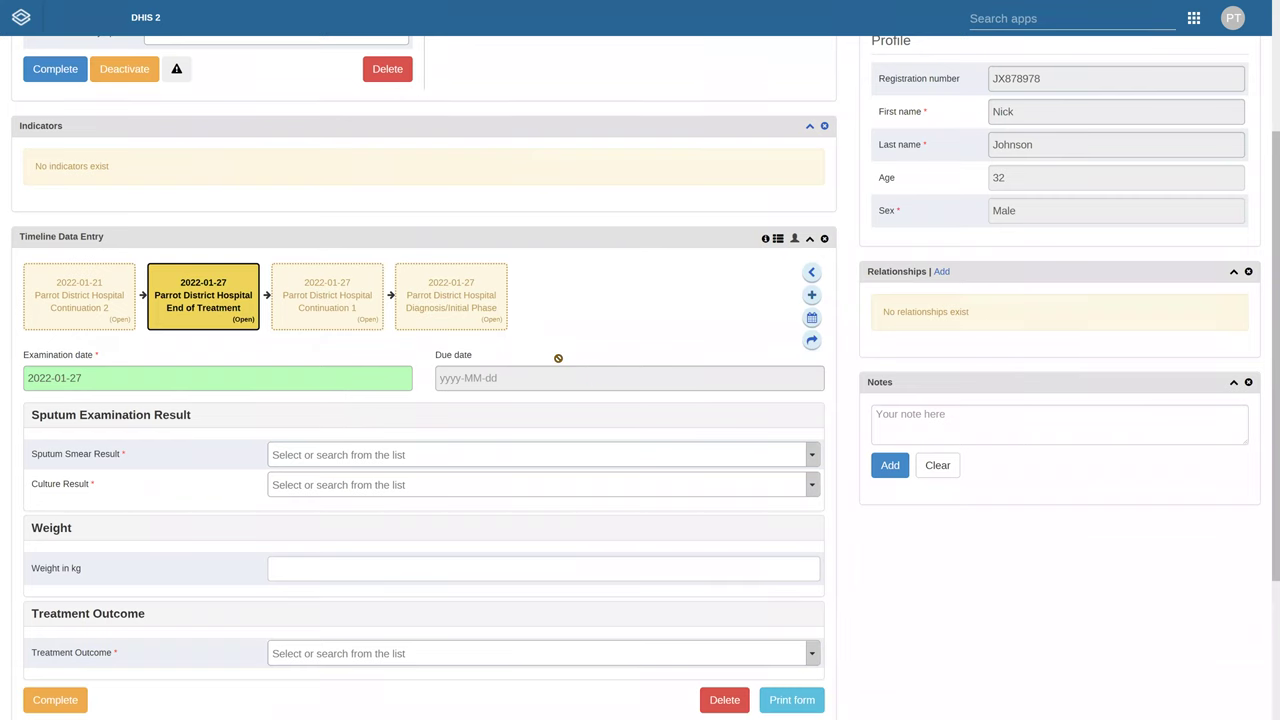
scroll(558, 358, "down", 3)
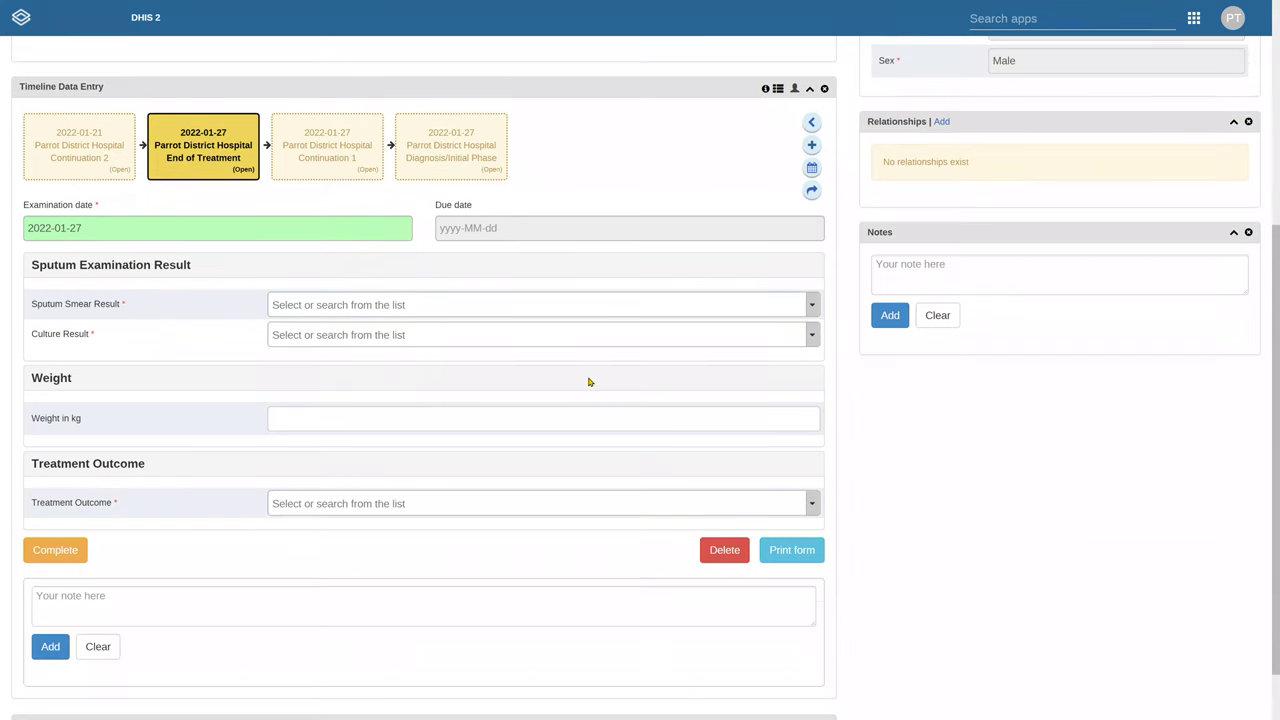
scroll(589, 375, "up", 3)
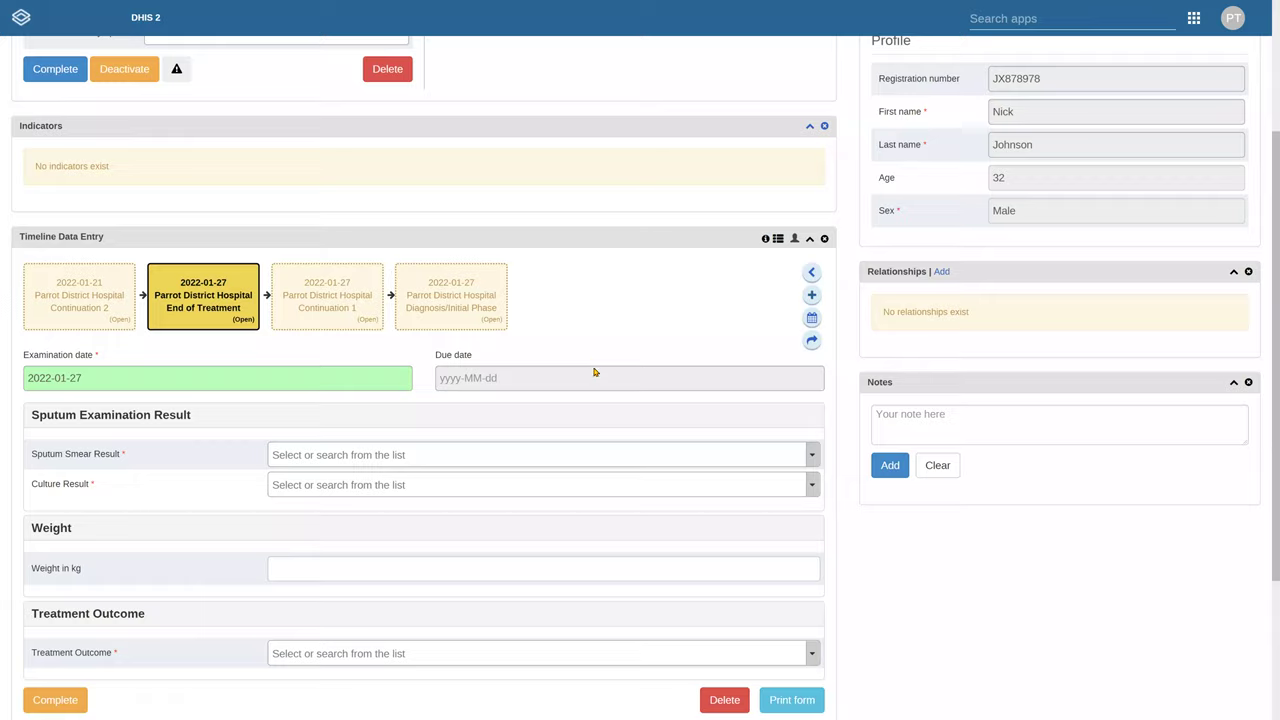
scroll(520, 370, "down", 1)
scroll(486, 372, "down", 2)
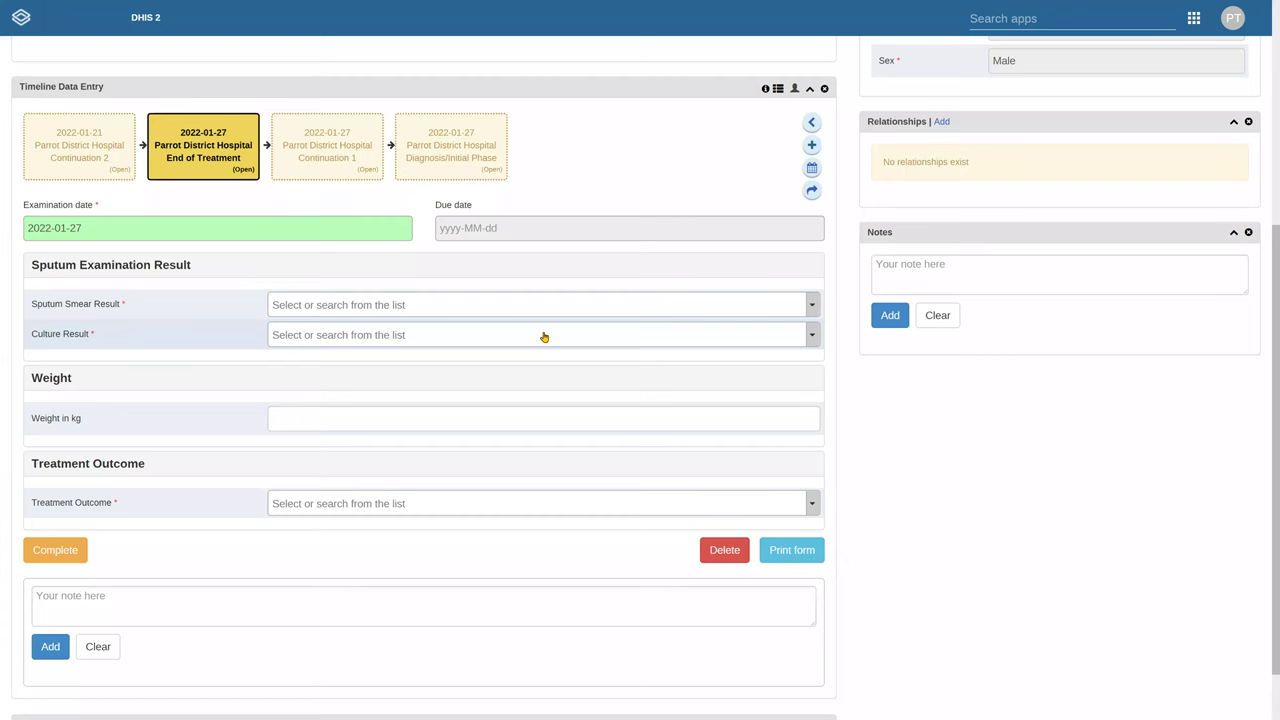
left_click(300, 145)
Change Continuation 1's examination date to 2022-01-22 and the Diagnosis/Initial Phase visit date to 2022-01-24
left_click(188, 229)
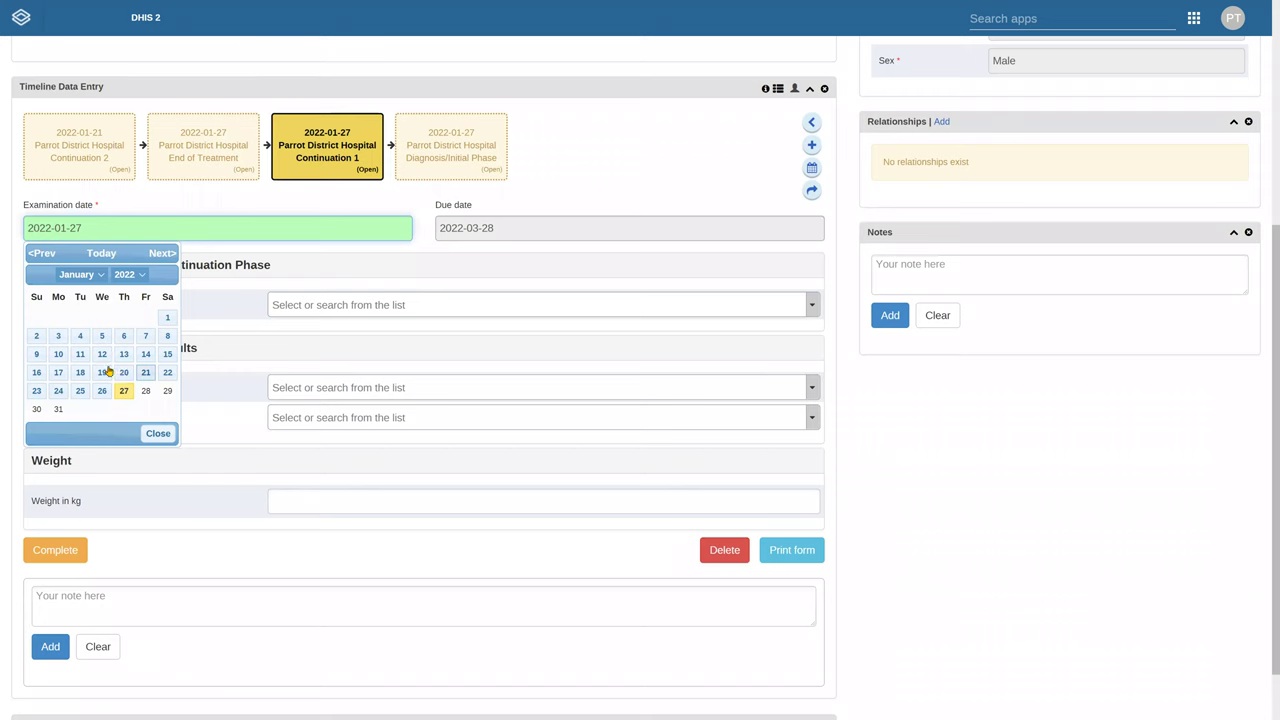
left_click(167, 372)
left_click(453, 150)
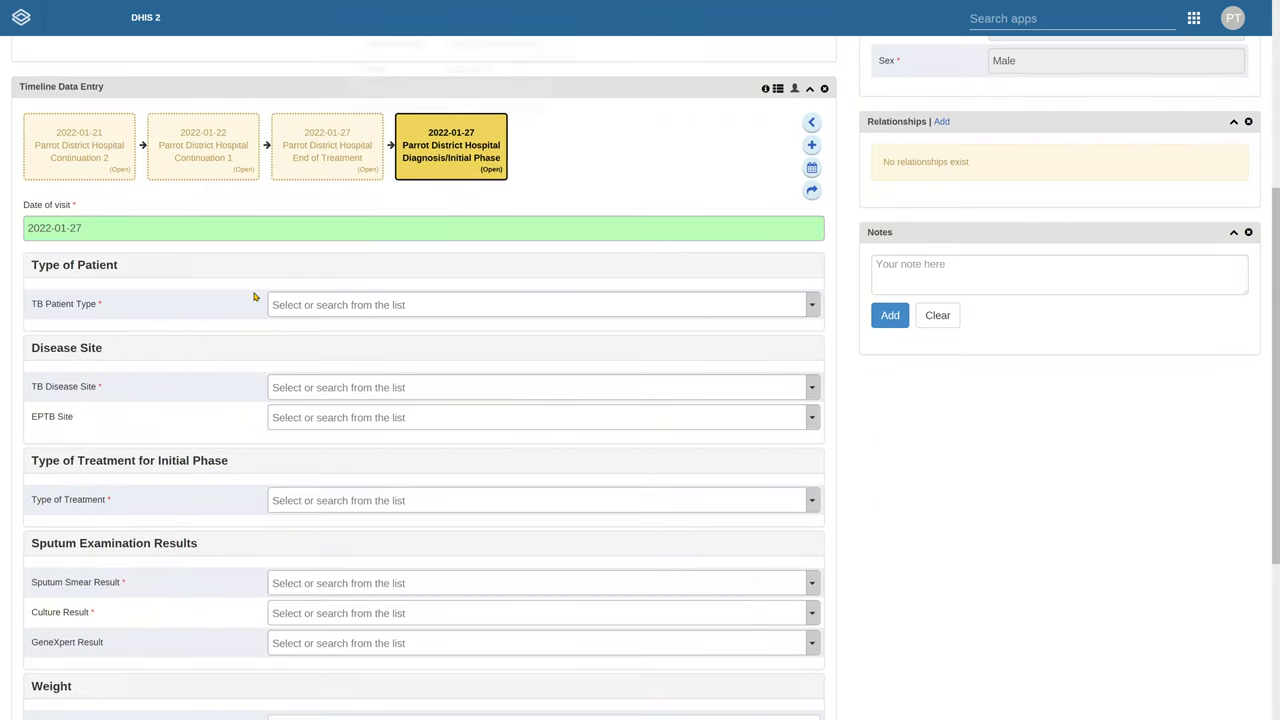
left_click(186, 229)
left_click(58, 390)
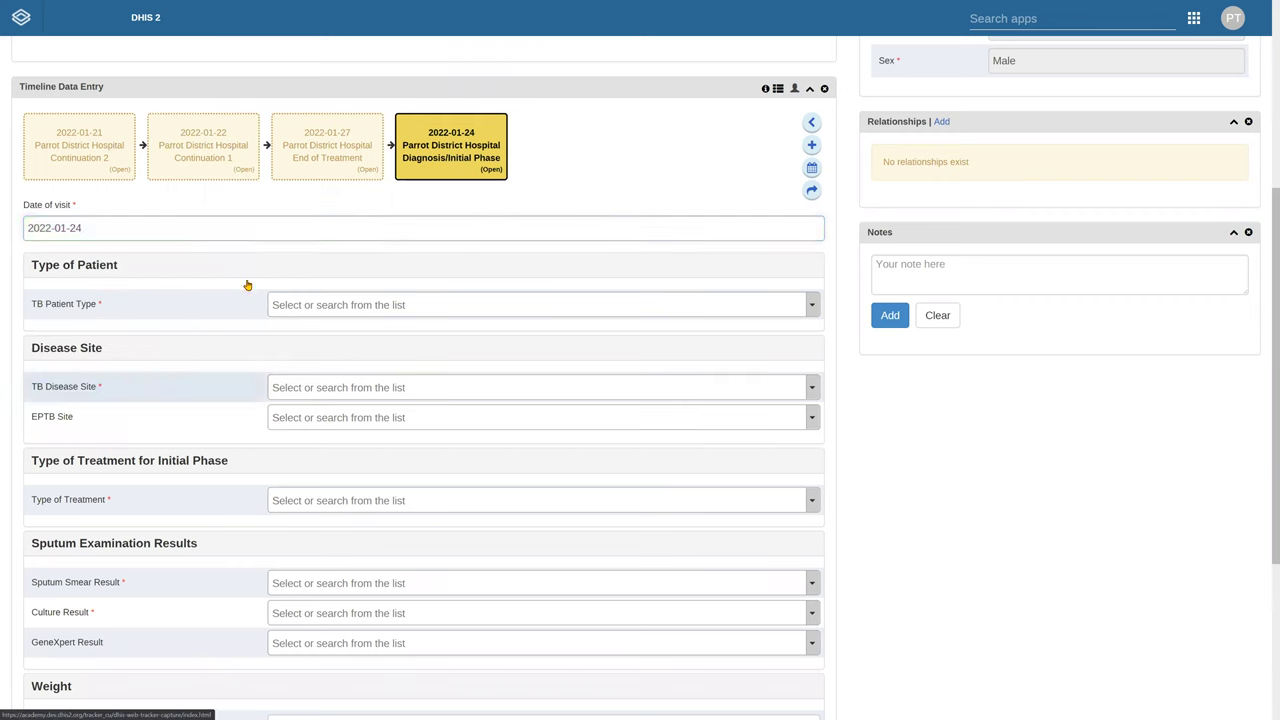
scroll(603, 308, "up", 2)
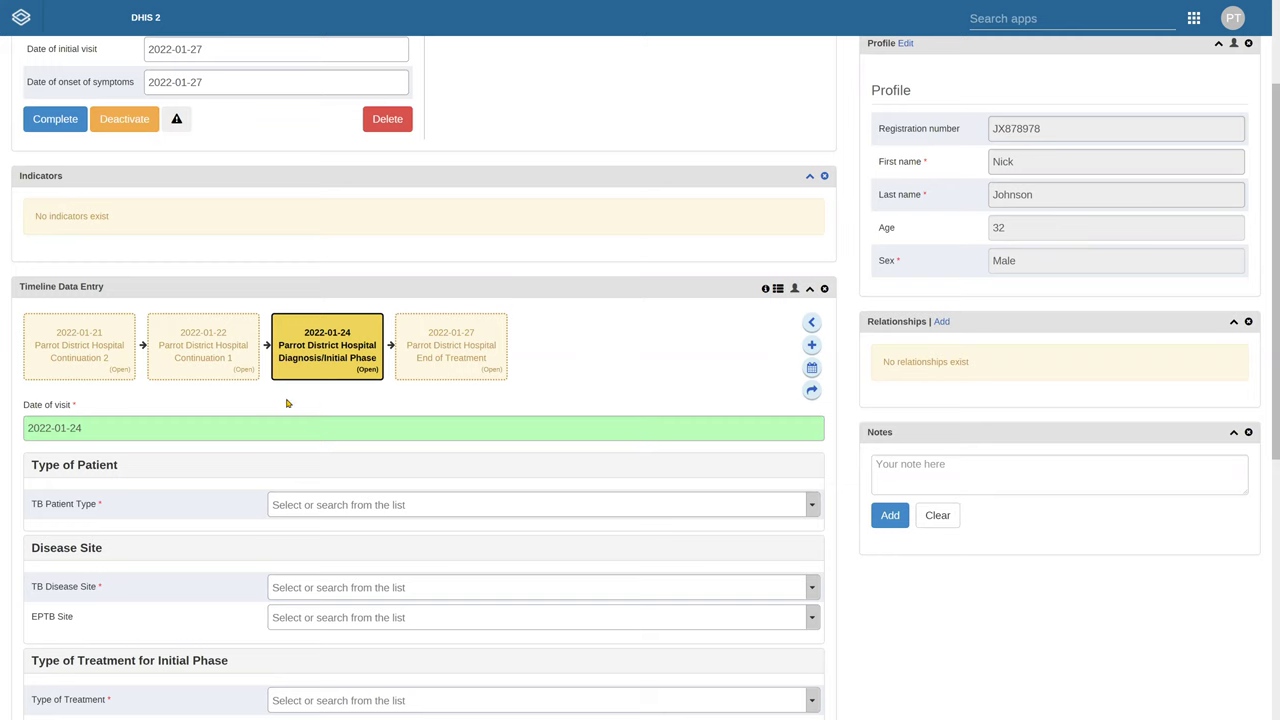
left_click(95, 428)
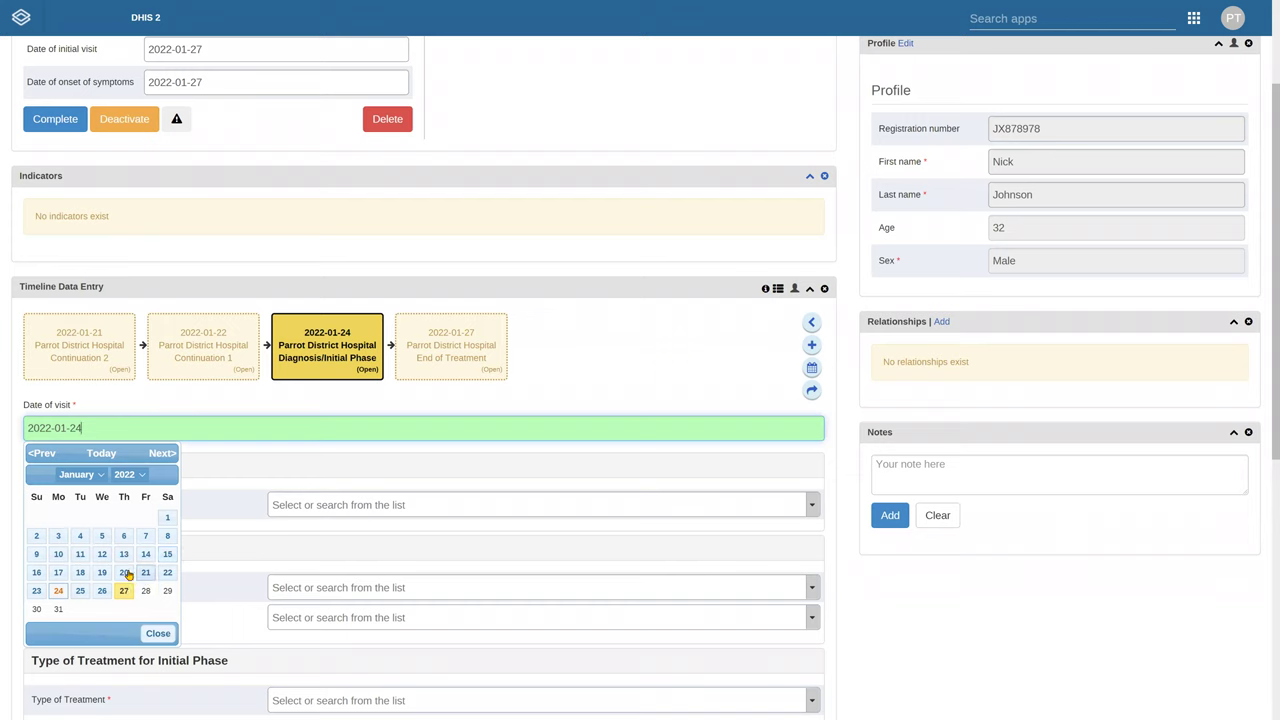
Set the Diagnosis/Initial Phase Date of visit to 2022-01-20, making it the first timeline event
left_click(123, 572)
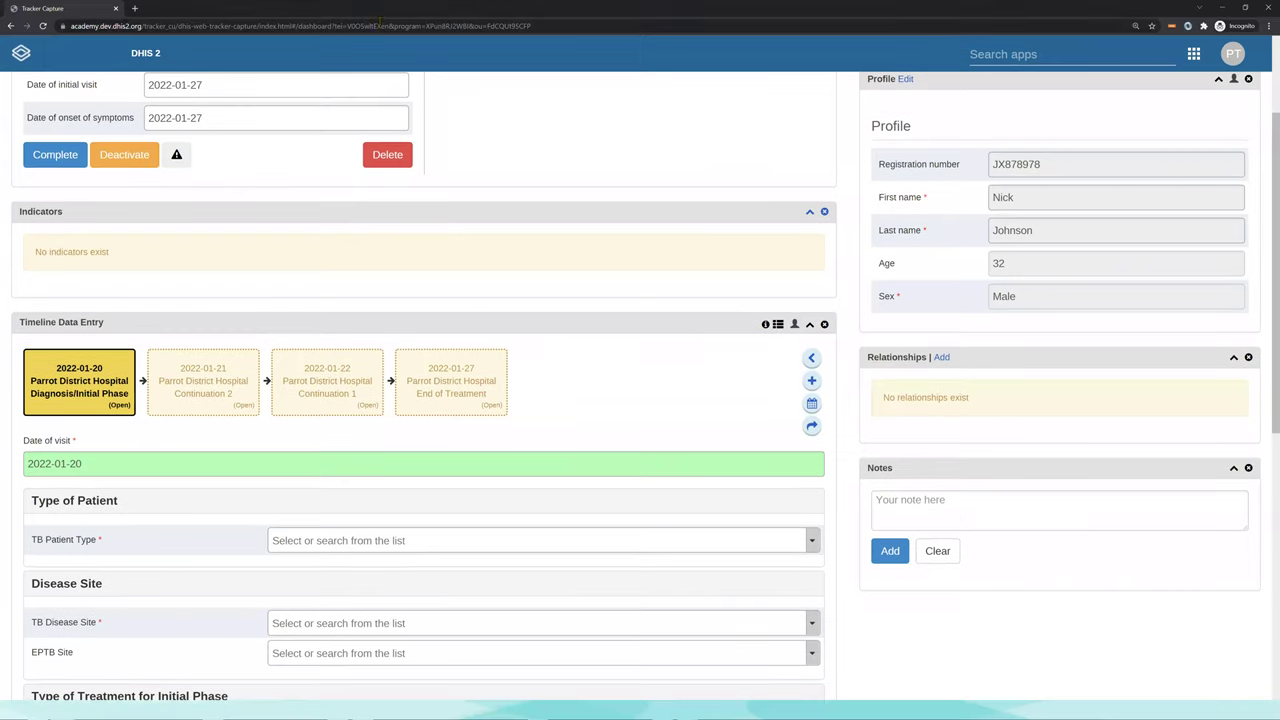
Take the tracker setup guideline slideshow out of full screen, then go to the learner's guide PDF
key("alt+Tab")
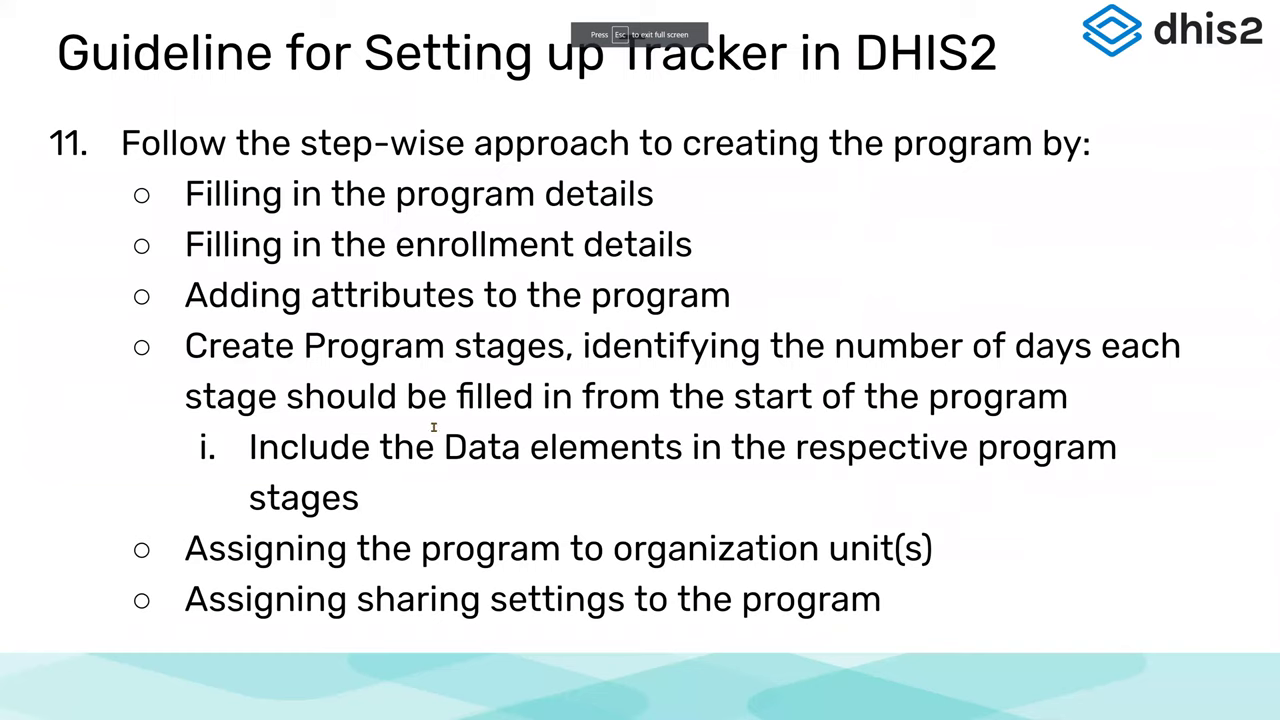
key("Escape")
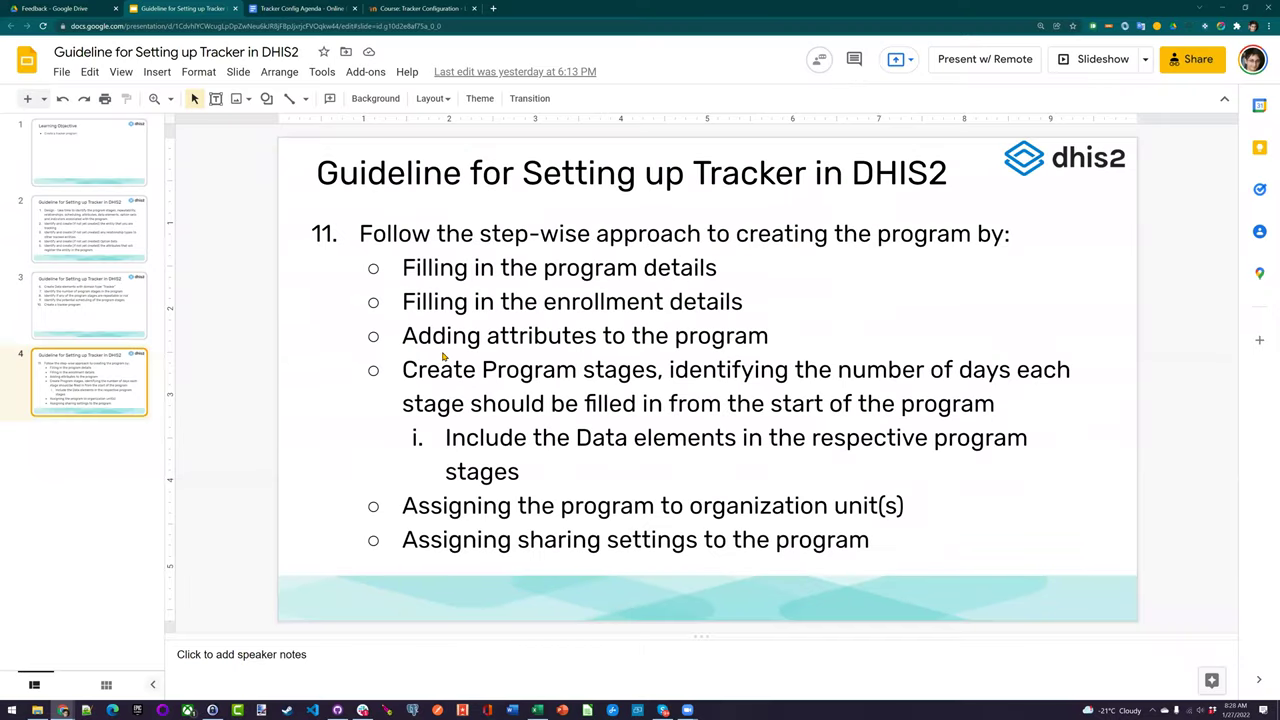
key("alt+Tab")
key("alt+Tab")
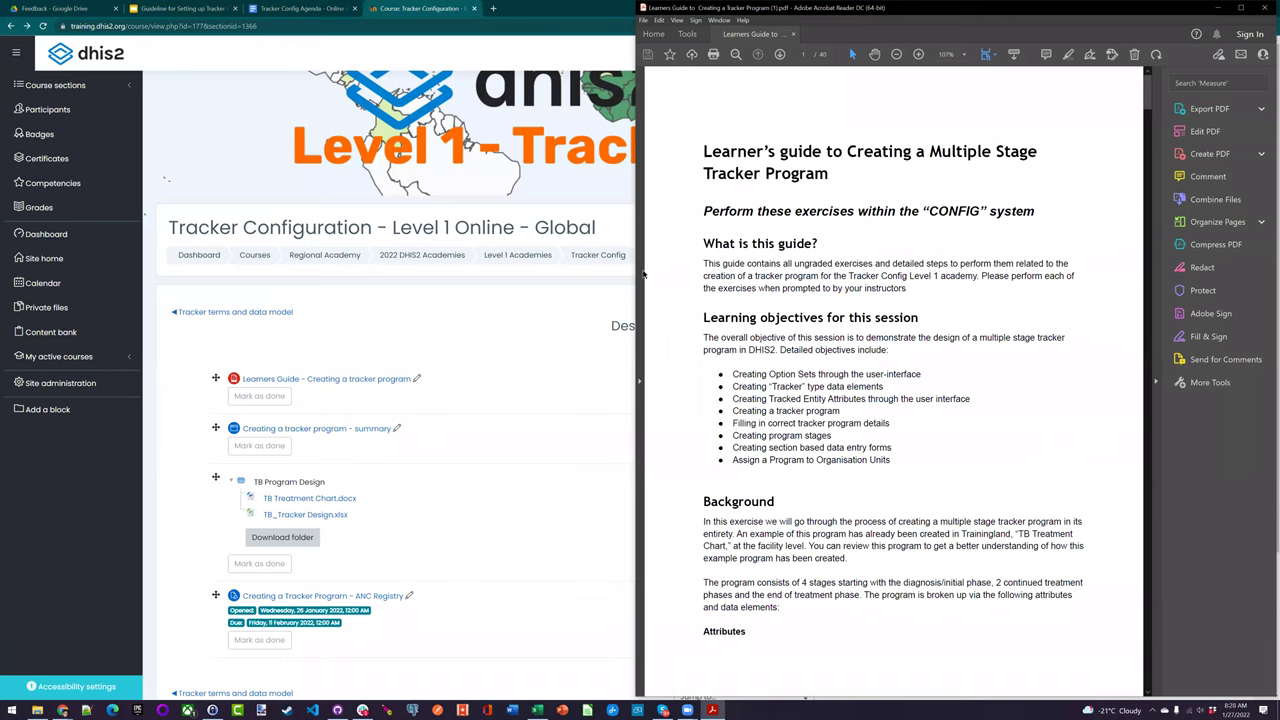
Maximise the Learners Guide to Creating a Tracker Program PDF and set zoom to 150%
left_click_drag(1140, 170, 1155, 594)
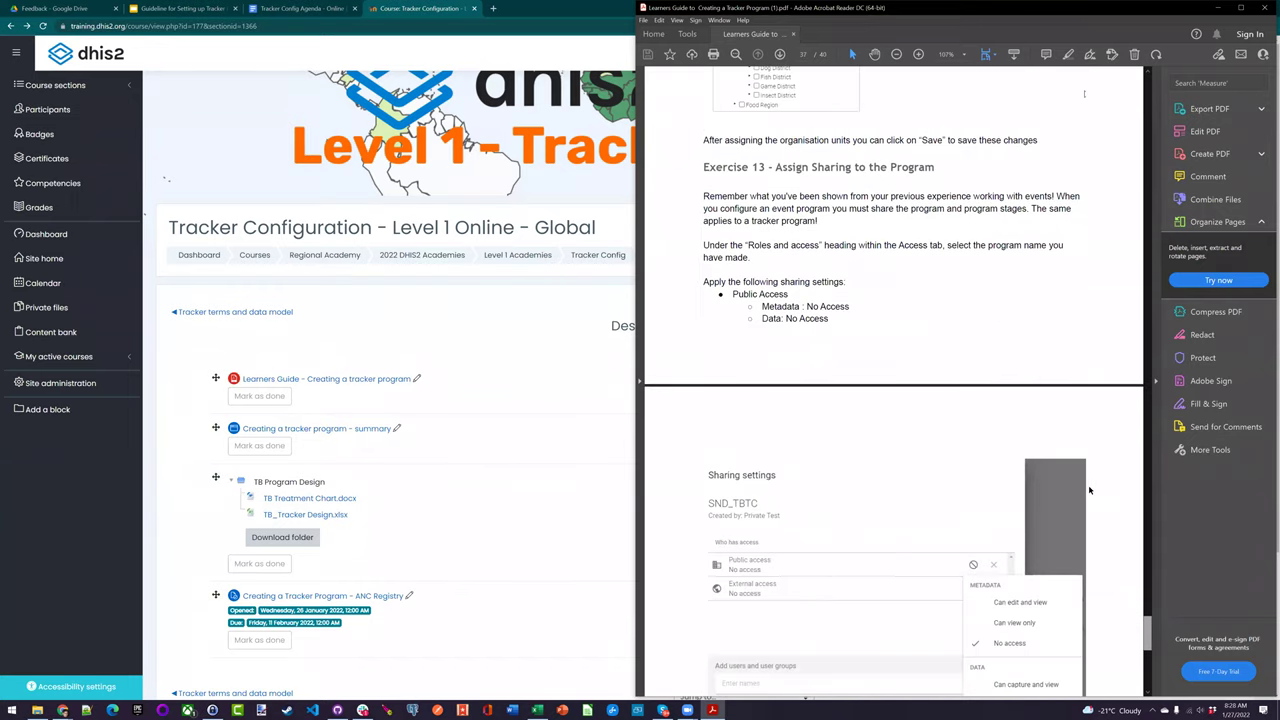
scroll(1064, 512, "up", 5)
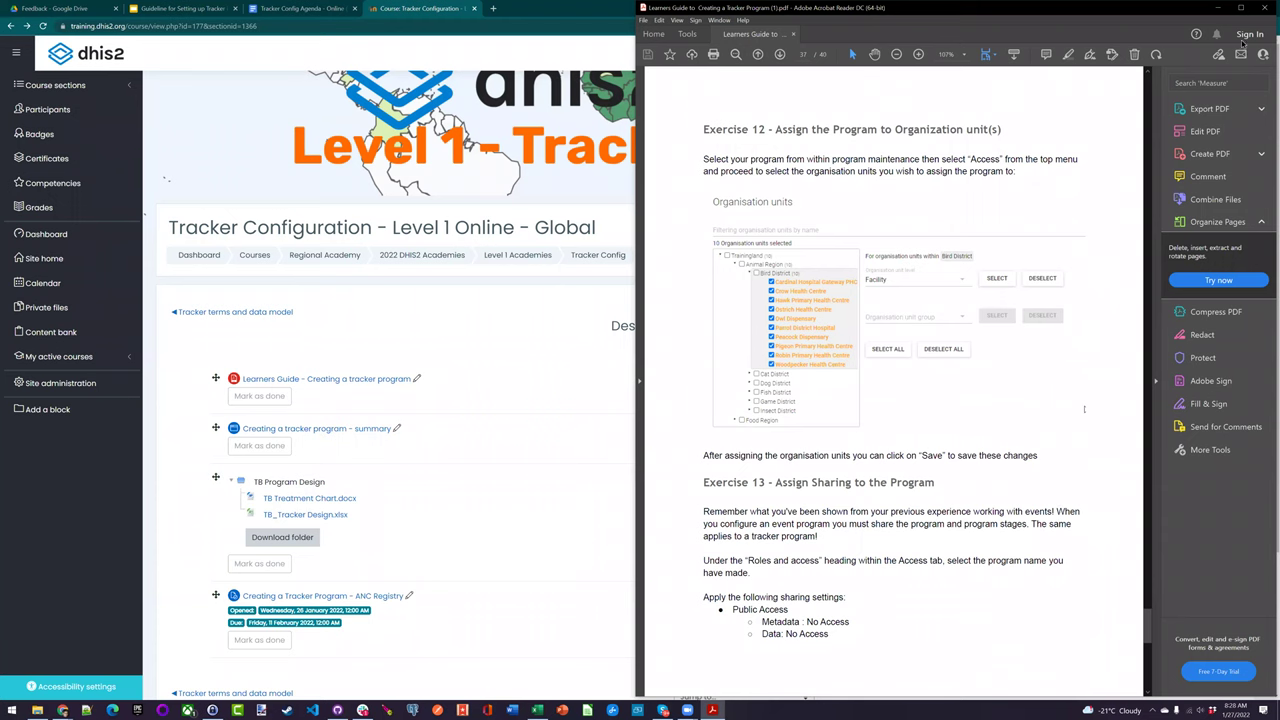
key("super+Up")
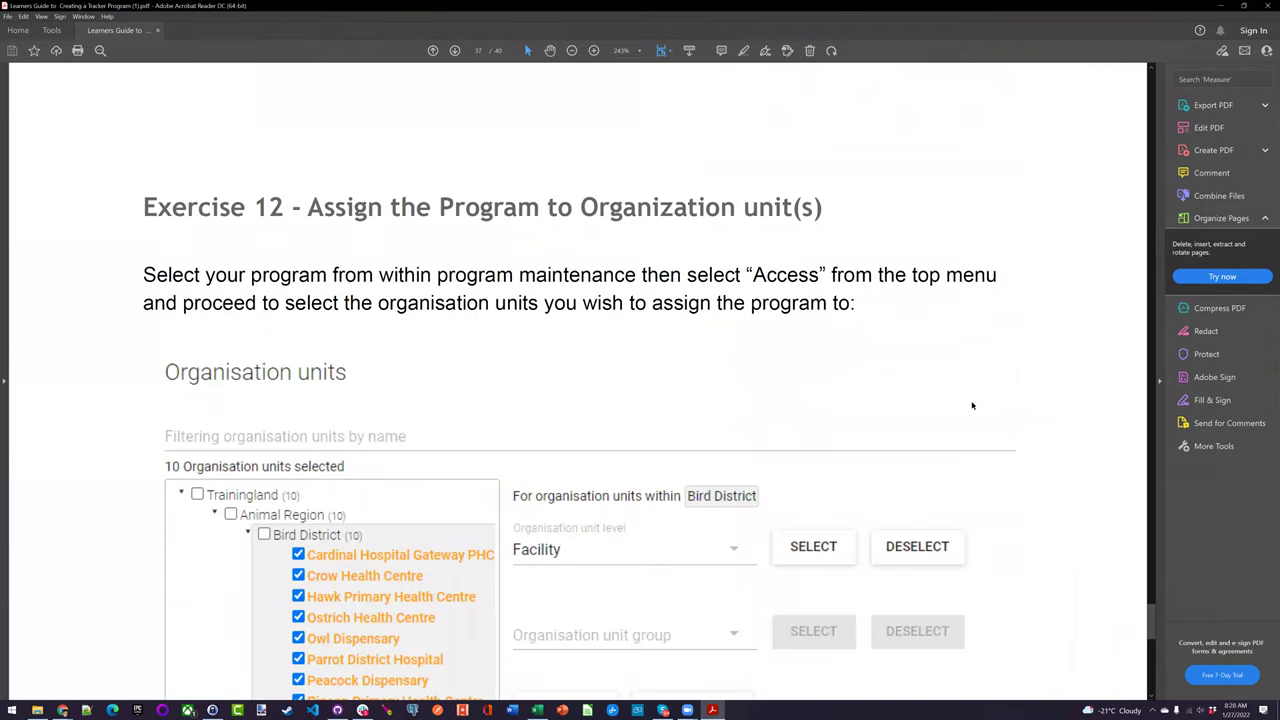
key("ctrl+minus")
key("ctrl+minus")
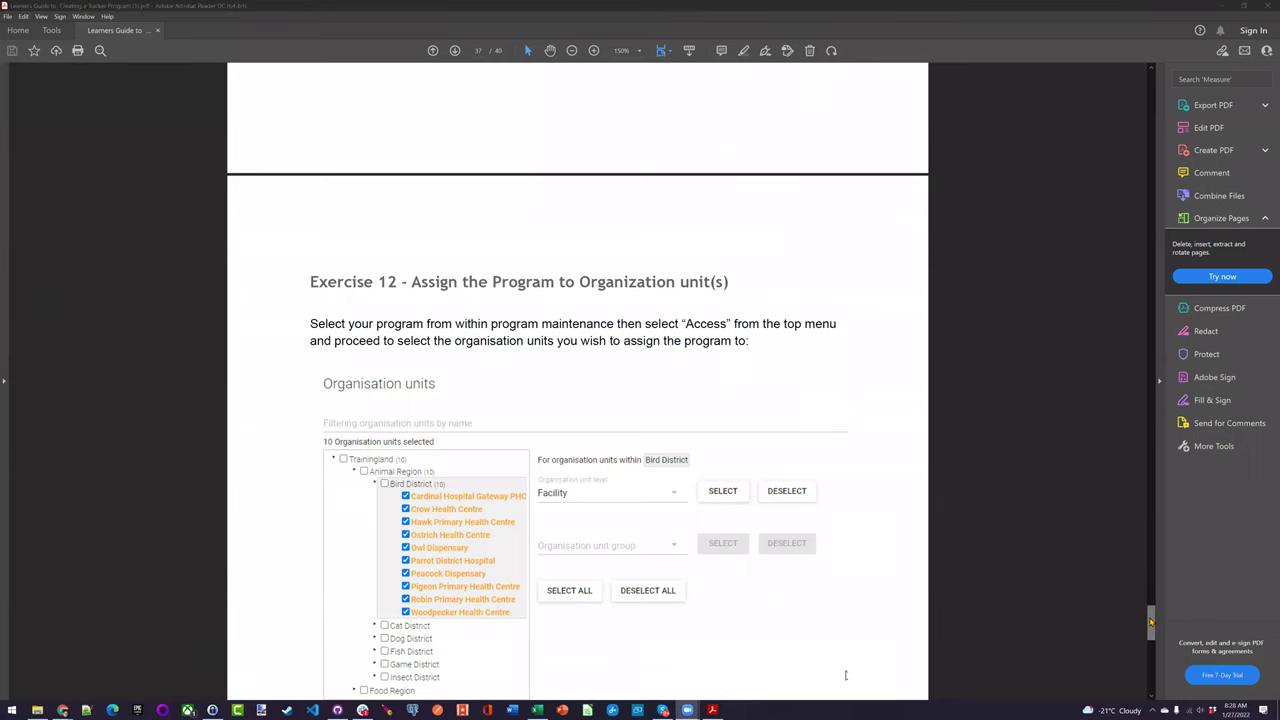
Scroll the guide down to Exercise 12's sharing and program-stage instructions
left_click_drag(1152, 624, 1153, 633)
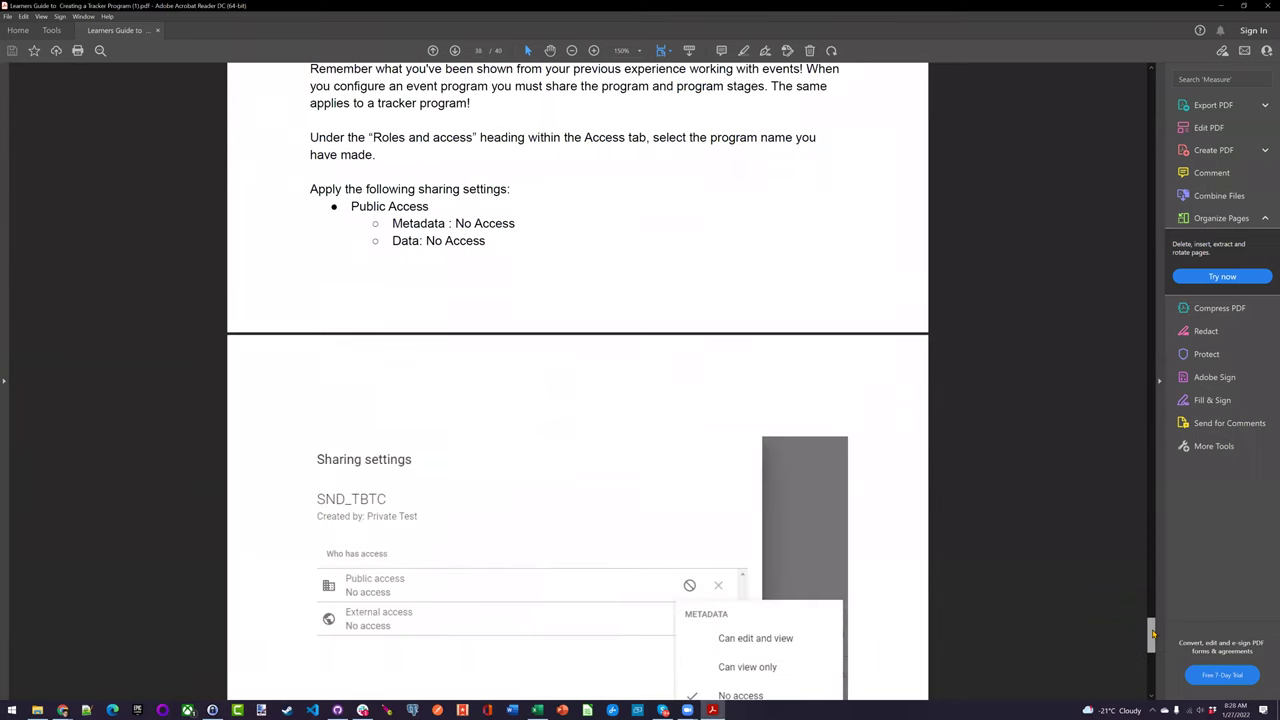
scroll(891, 469, "down", 4)
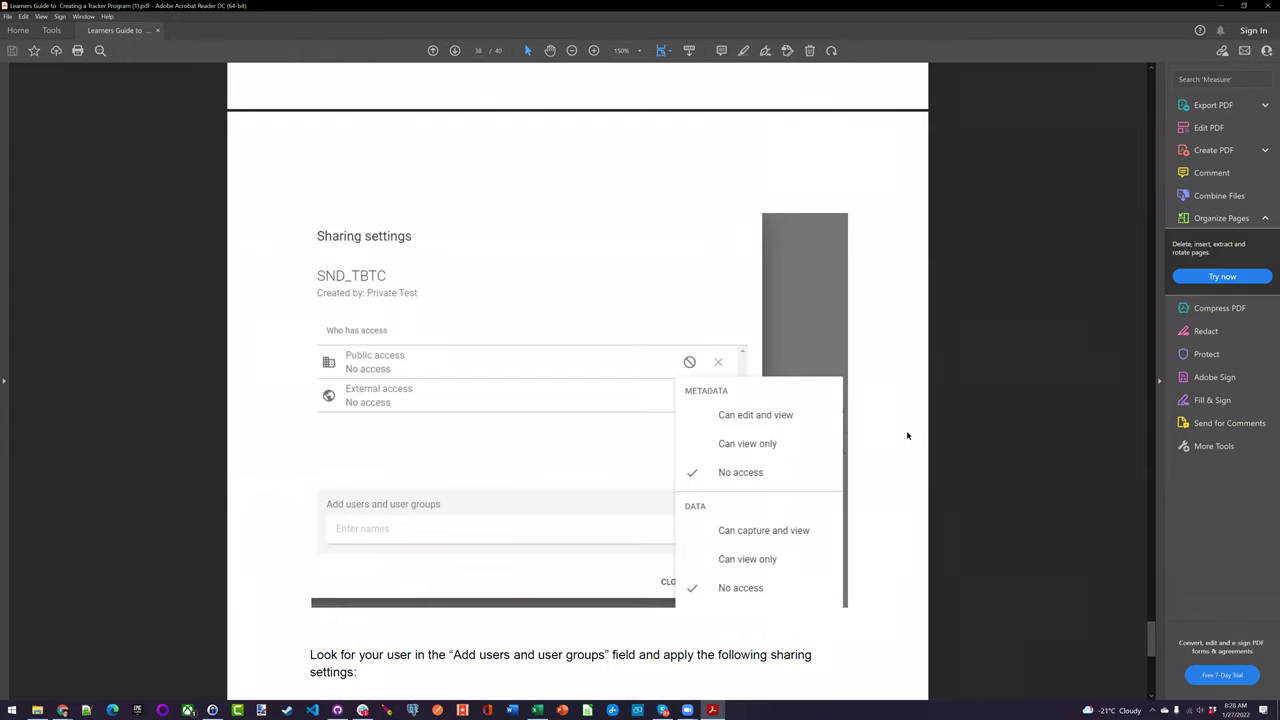
scroll(907, 435, "down", 5)
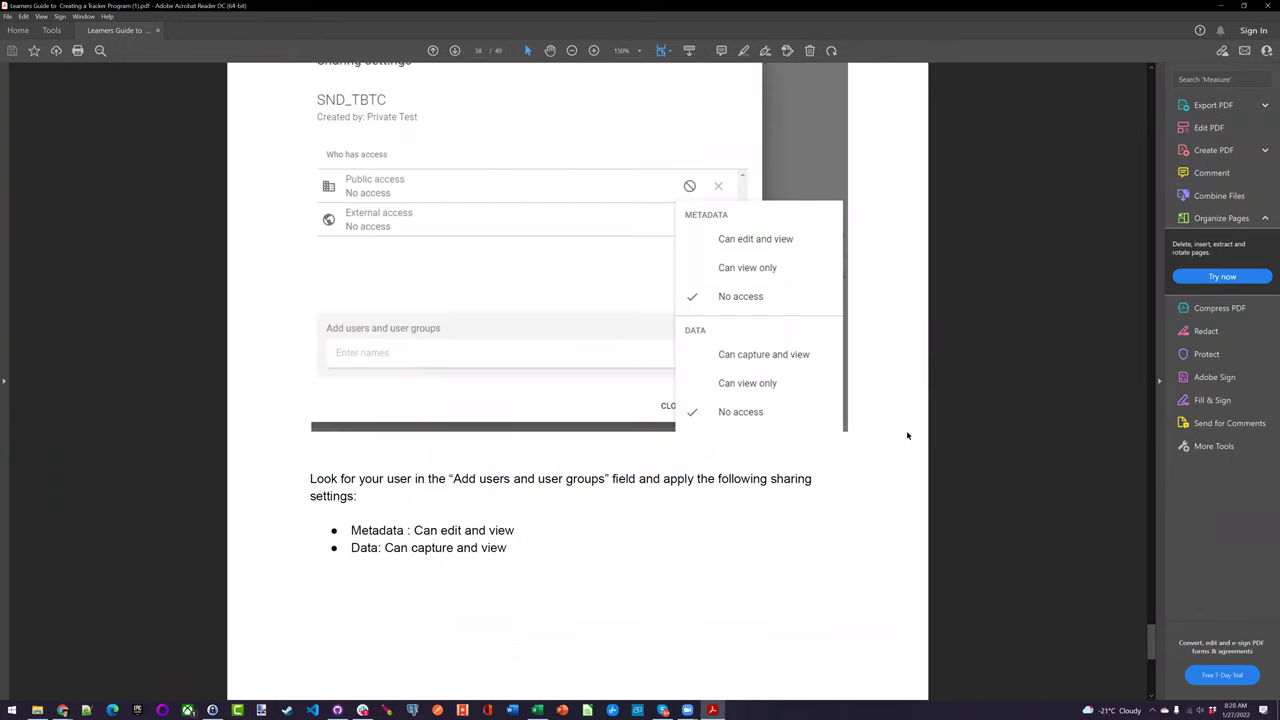
scroll(907, 435, "down", 4)
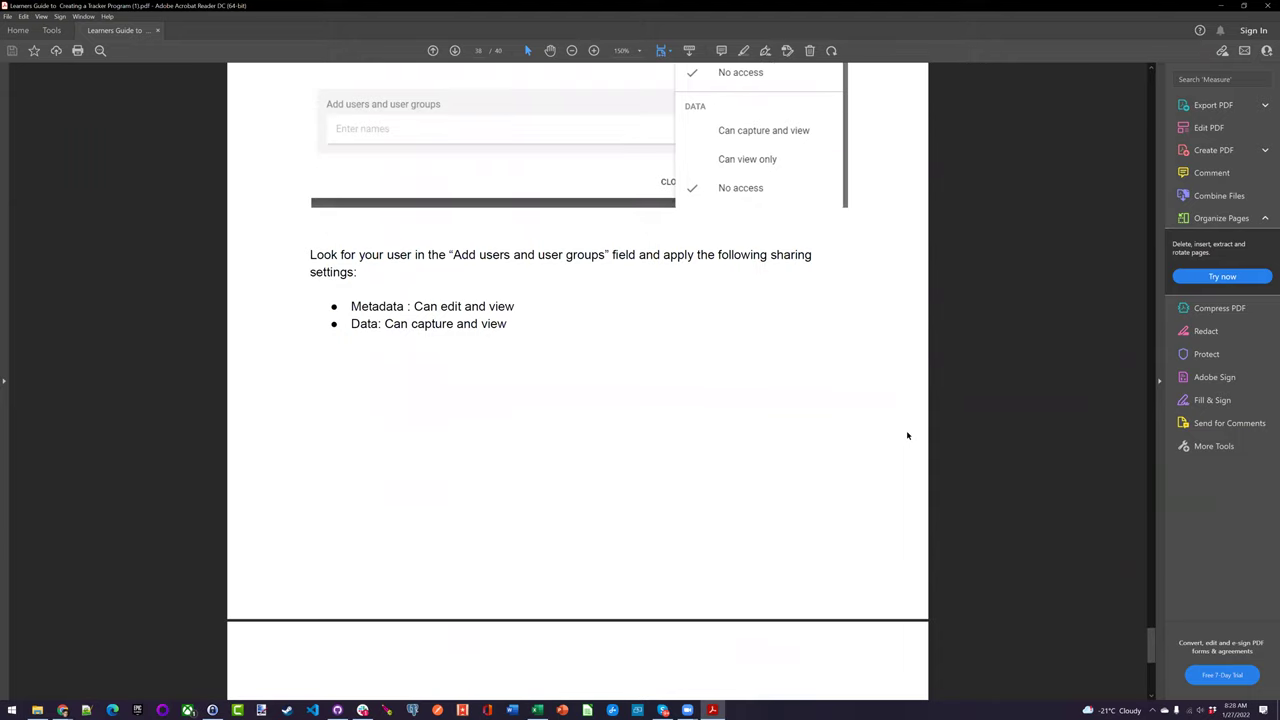
scroll(907, 435, "down", 3)
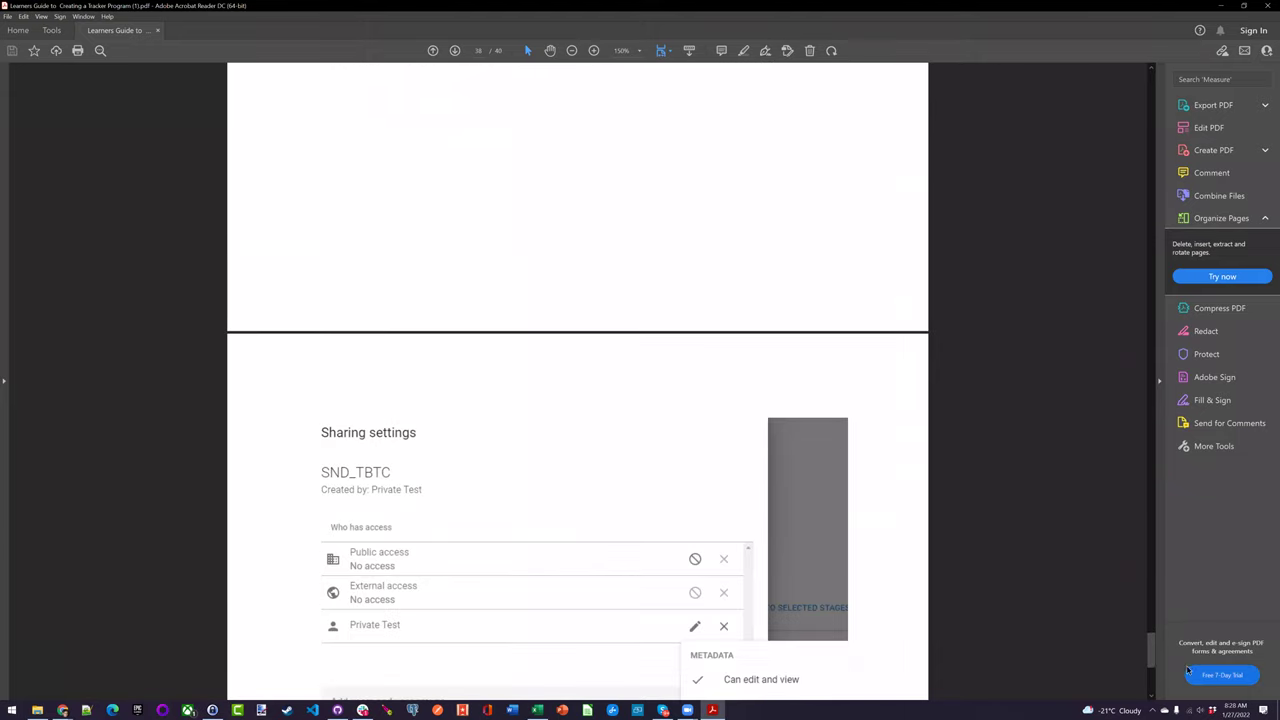
scroll(1140, 645, "down", 15)
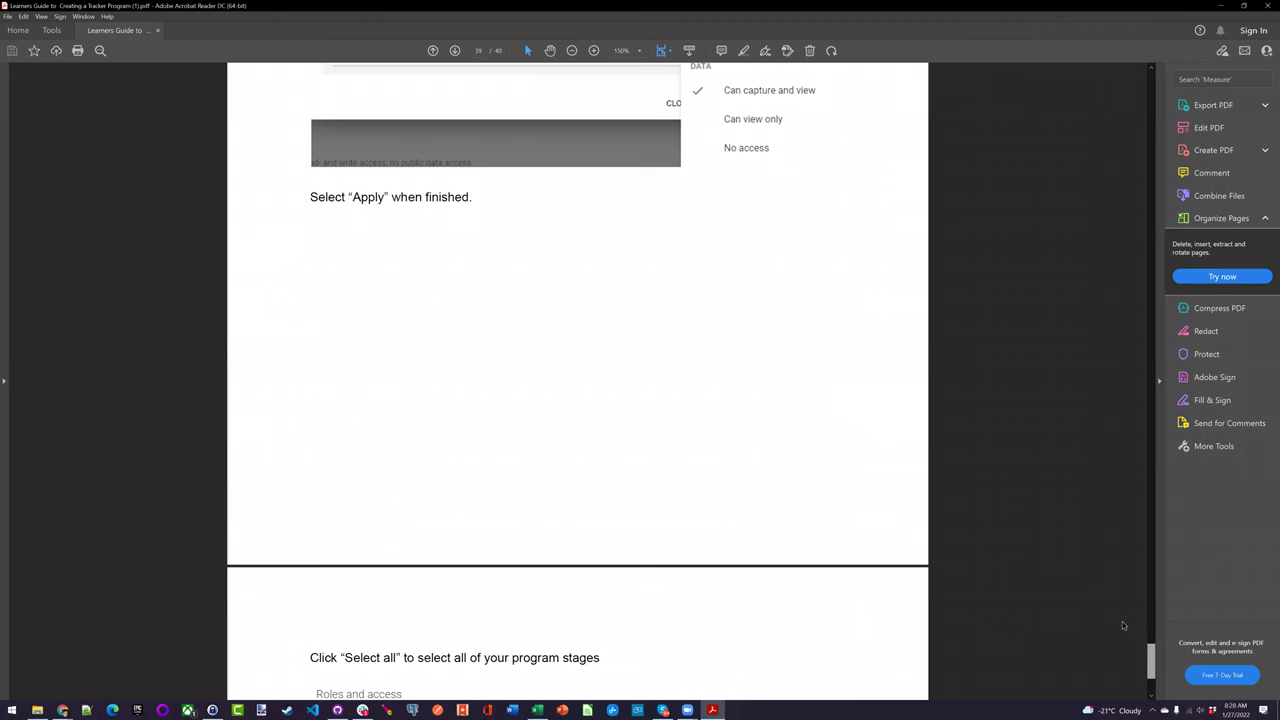